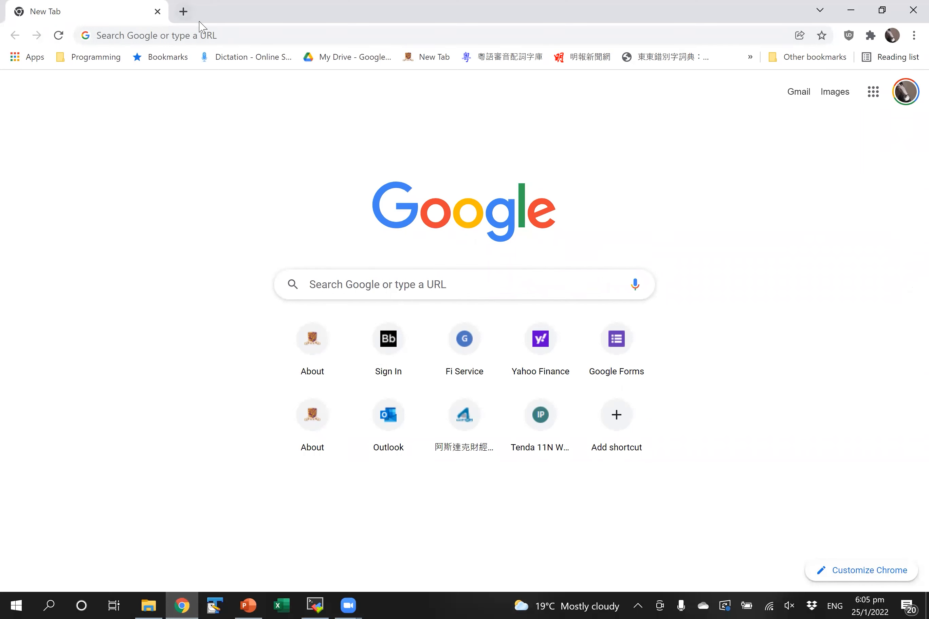
# - Start entering a web address in the new Chrome tab
pyautogui.click(216, 33)
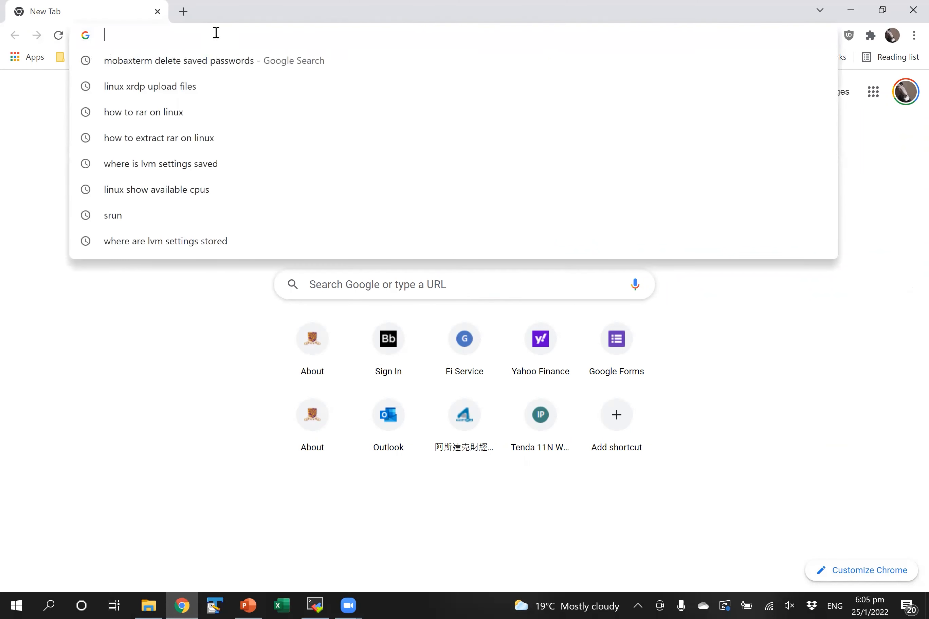
# - Load scrp-login.econ.cuhk.edu.hk, fixing the mistyped address, and follow its JupyterHub link
pyautogui.write('scrp-logon')
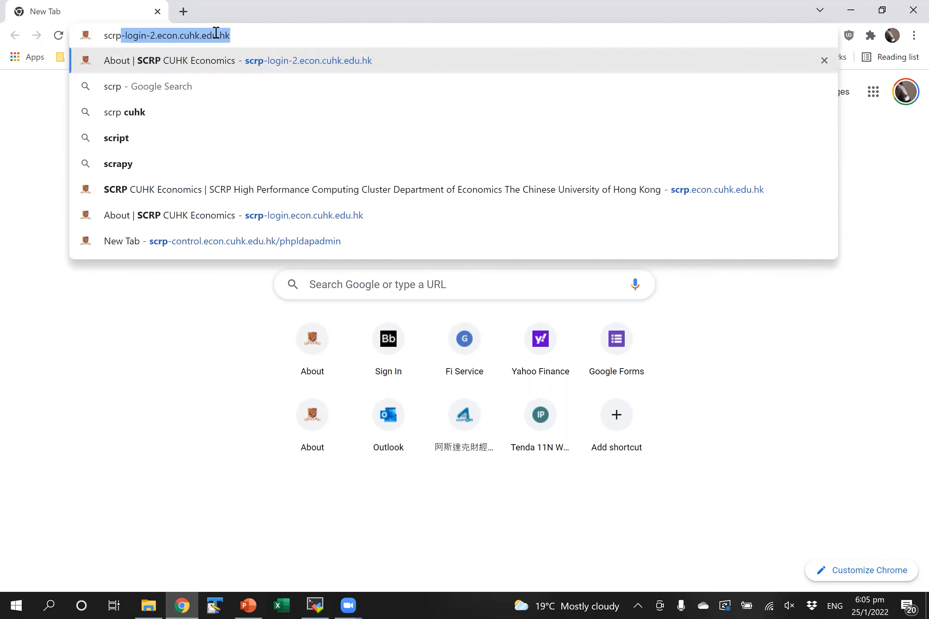
pyautogui.press('BackSpace')
pyautogui.press('BackSpace')
pyautogui.write('in.cuhk.ed')
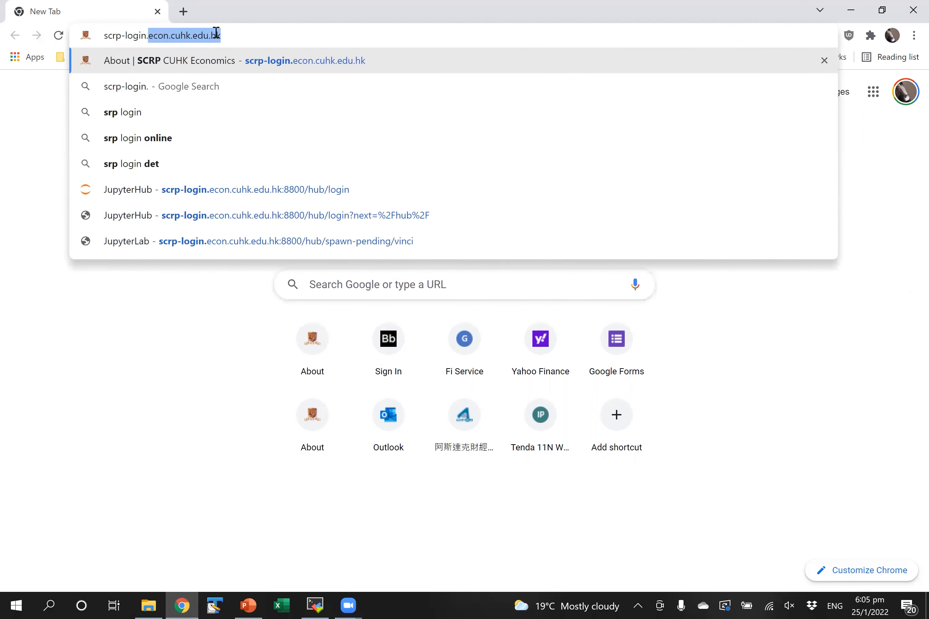
pyautogui.write('u.hk')
pyautogui.press('Return')
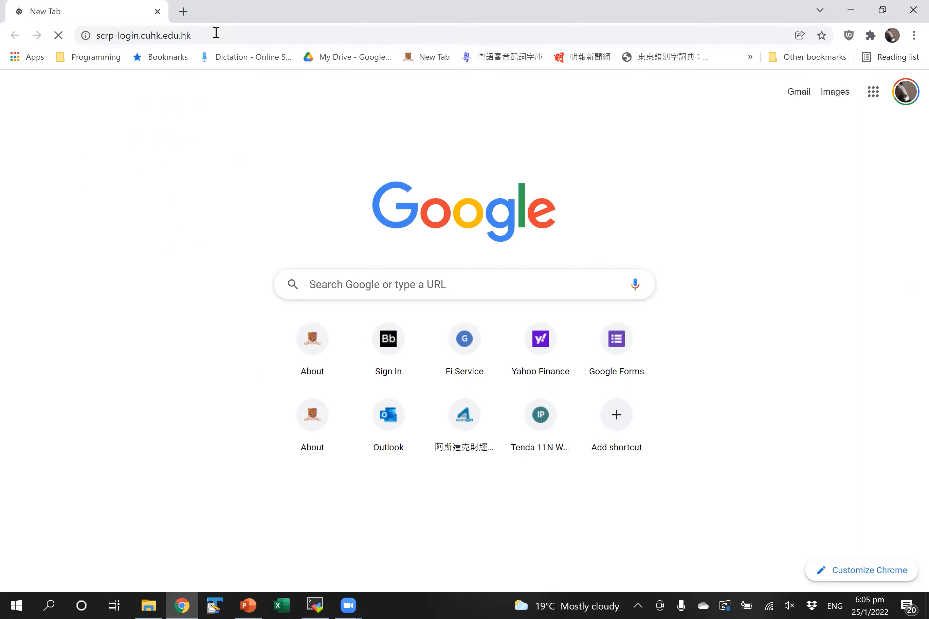
pyautogui.click(270, 34)
pyautogui.click(258, 34)
pyautogui.click(141, 35)
pyautogui.write('econ.')
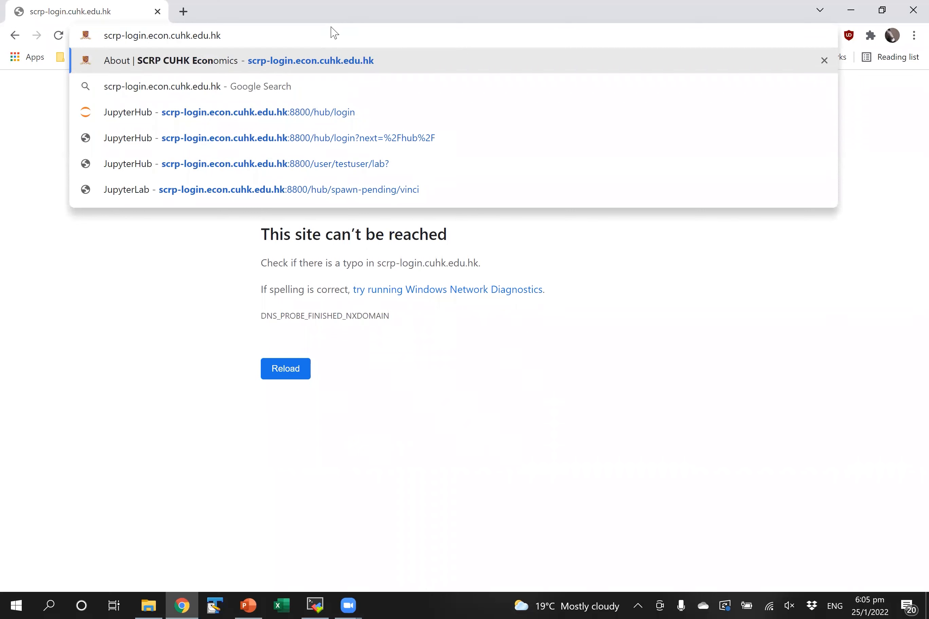
pyautogui.press('Return')
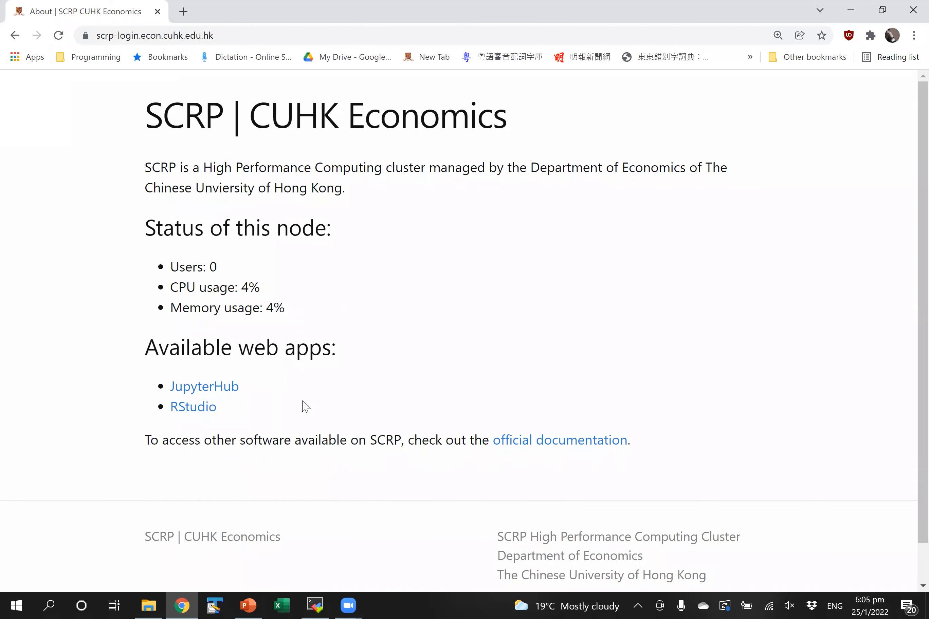
pyautogui.click(231, 387)
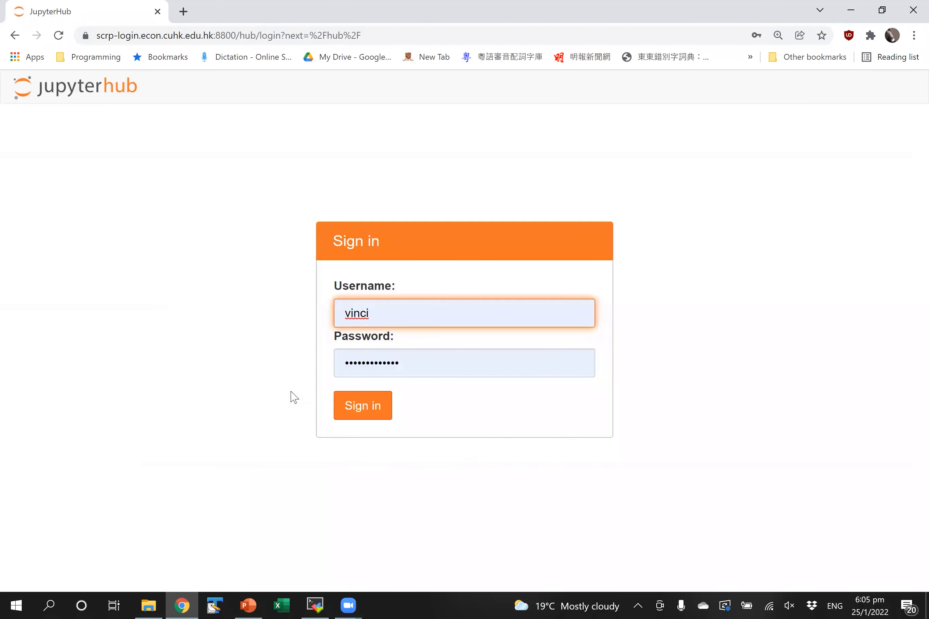
# - Sign in to JupyterHub with another user's username and password, then create a Python 3 notebook
pyautogui.click(456, 318)
pyautogui.write('testuser3')
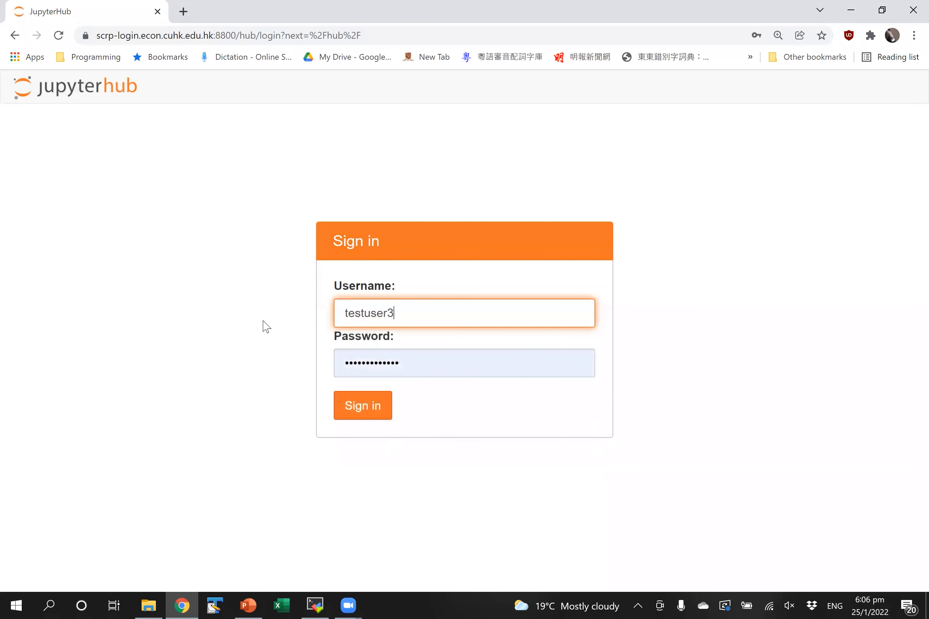
pyautogui.press('Tab')
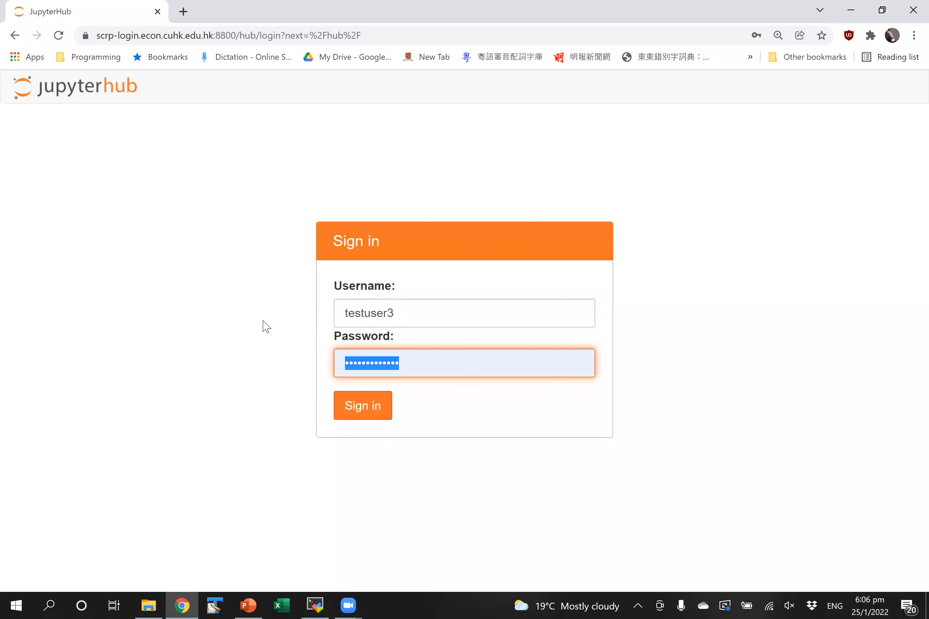
pyautogui.write('******')
pyautogui.press('Return')
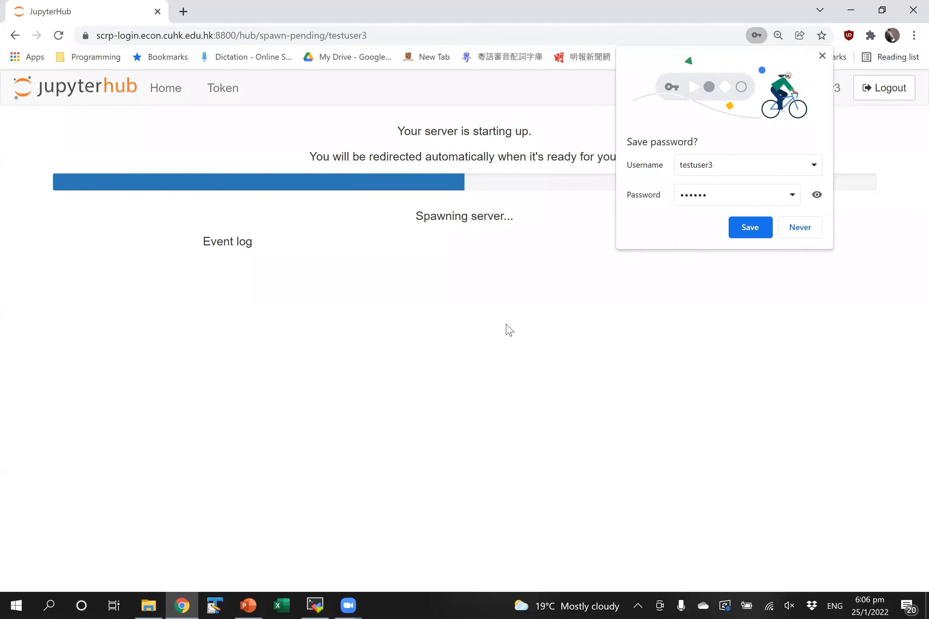
pyautogui.click(823, 57)
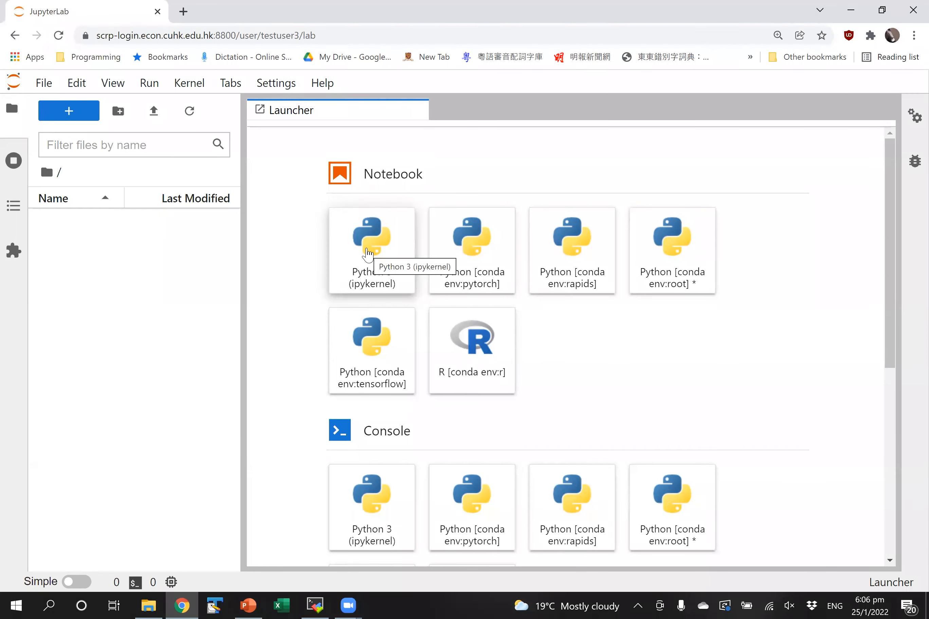
pyautogui.click(386, 258)
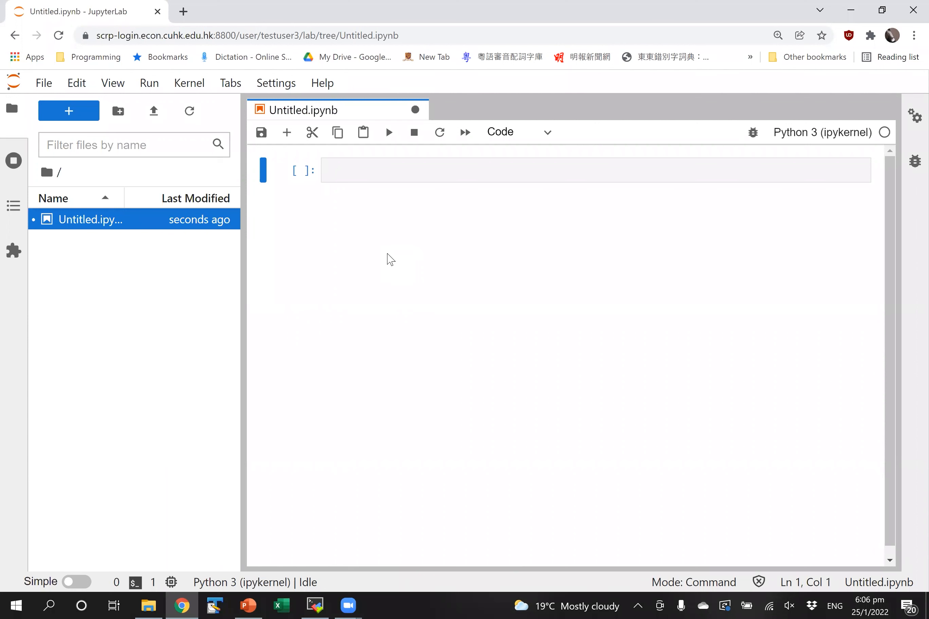
# - Type import stata_setup in the first cell, enlarge the page and hide the file browser
pyautogui.click(434, 169)
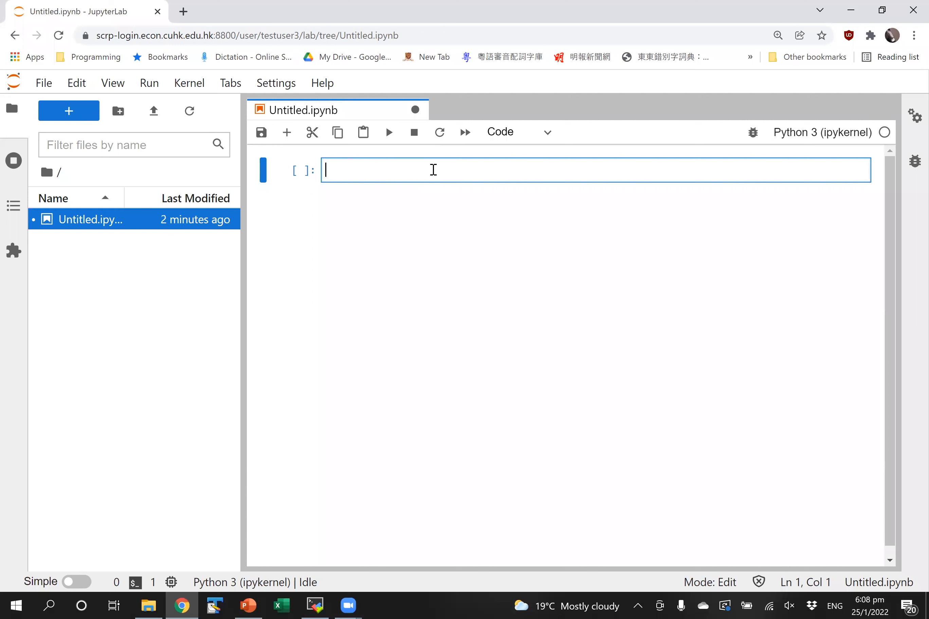
pyautogui.write('import stata')
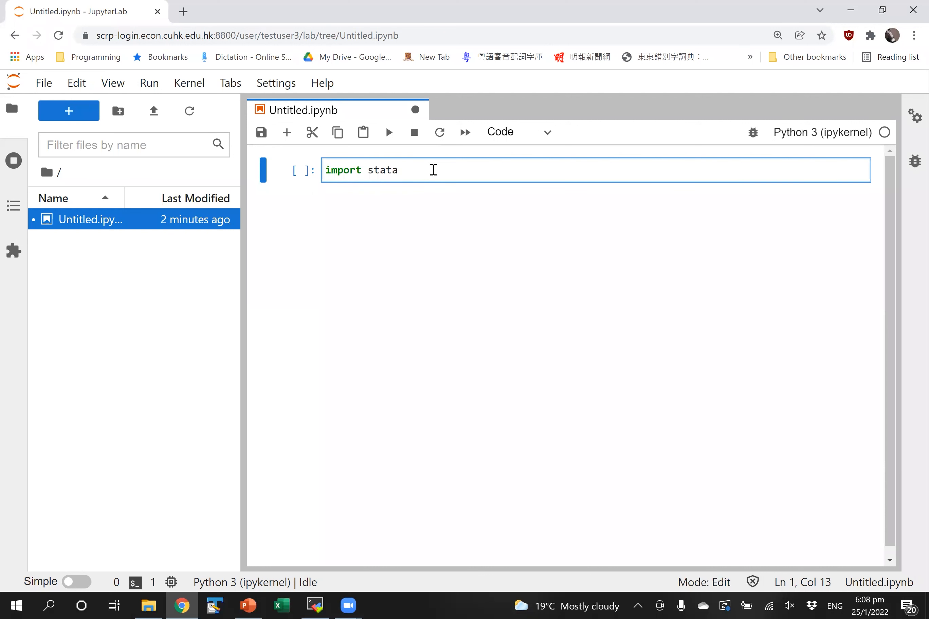
pyautogui.write('_setup')
pyautogui.hotkey('ctrl', '+')
pyautogui.hotkey('ctrl', '+')
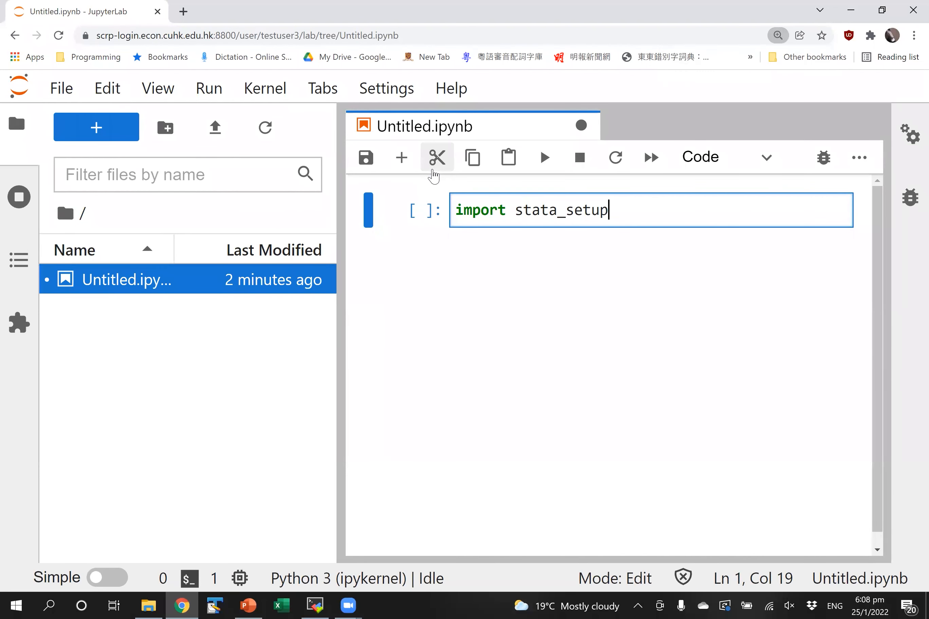
pyautogui.press('Escape')
pyautogui.click(20, 121)
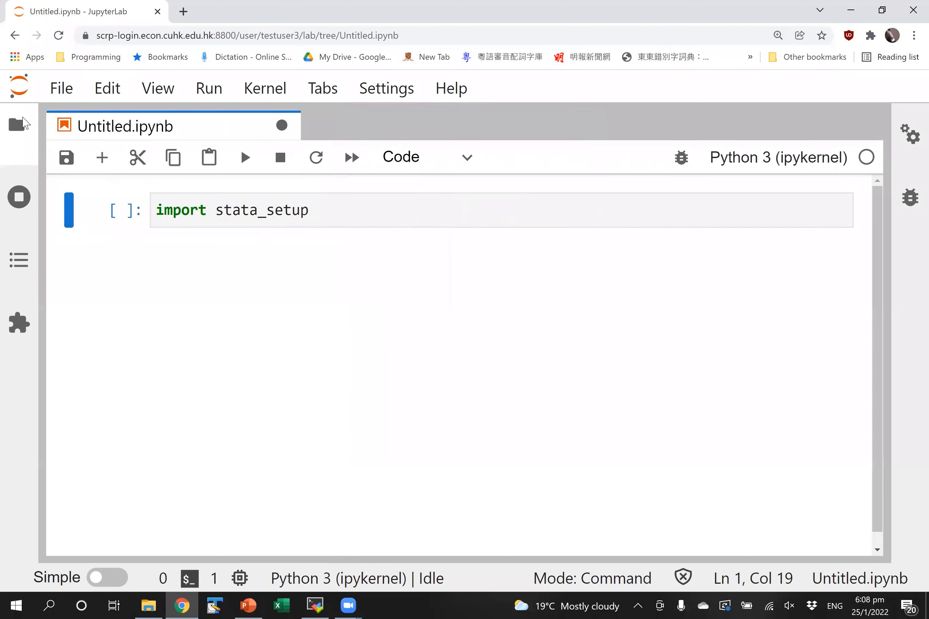
# - Add stata_setup.config("/opt/stata","mp") on a new line, save, and run the cell
pyautogui.click(396, 208)
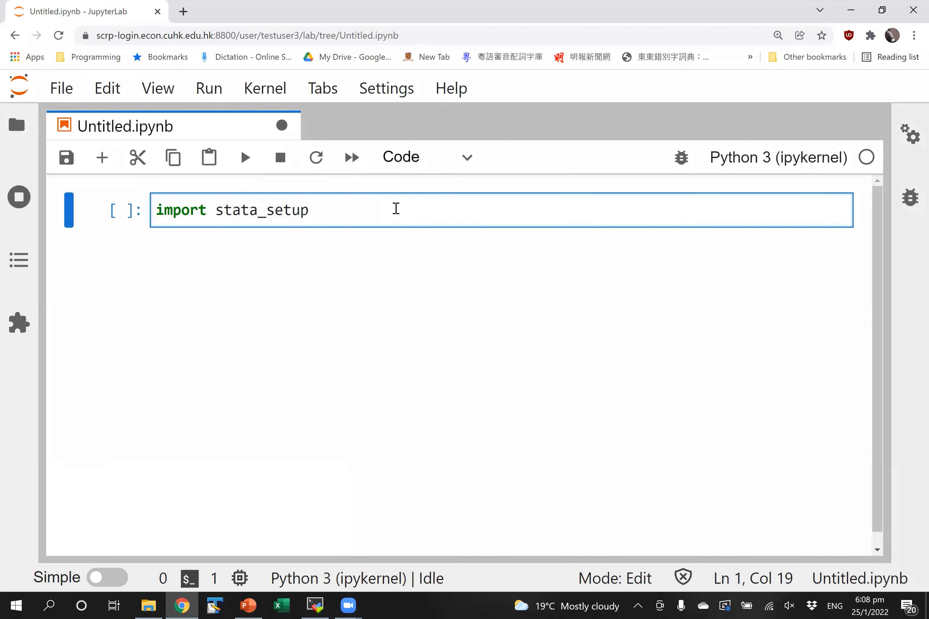
pyautogui.press('Return')
pyautogui.hotkey('ctrl', 's')
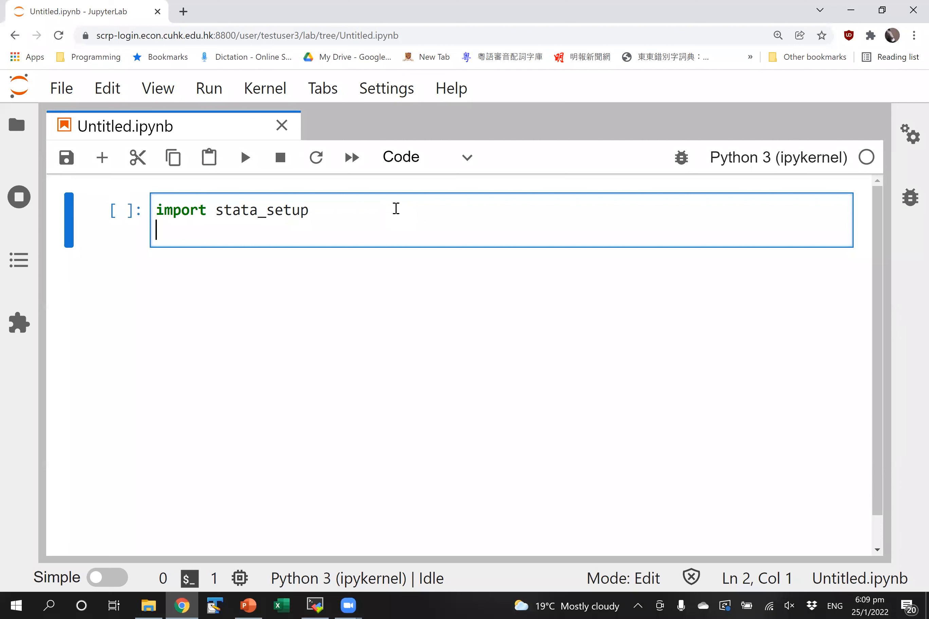
pyautogui.write('stata_setup.c')
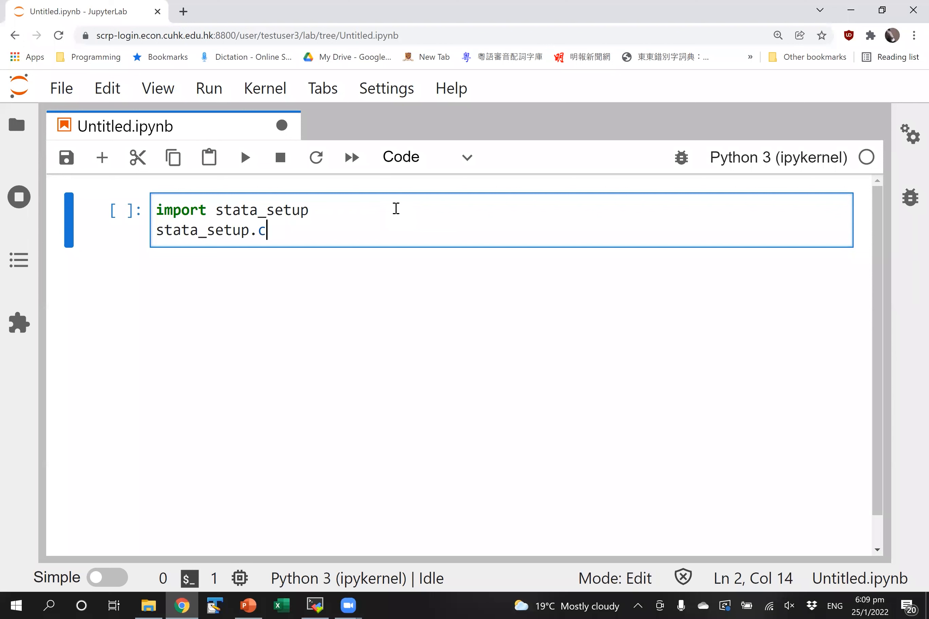
pyautogui.write('onfig(')
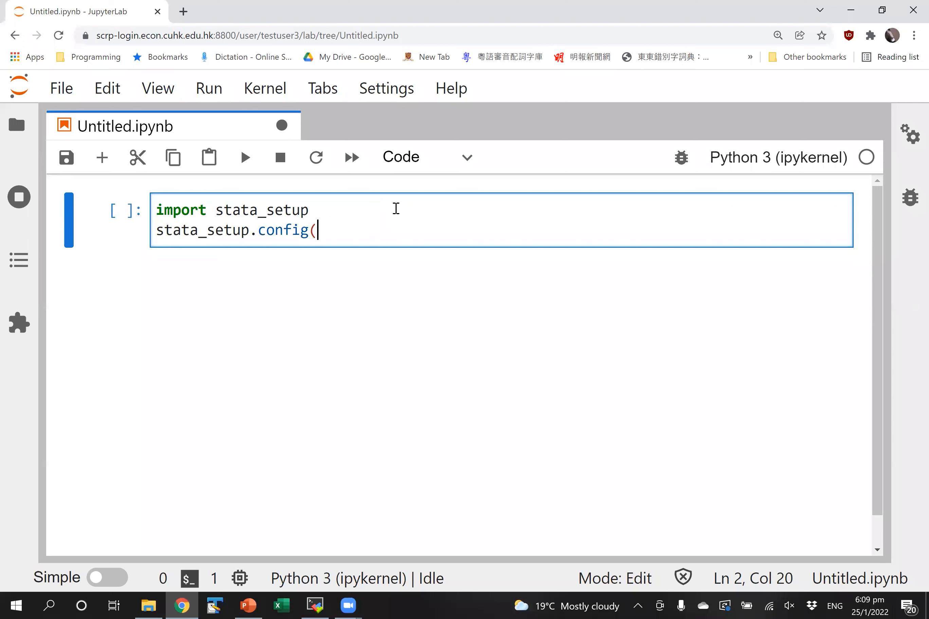
pyautogui.write('"/opt/stata",')
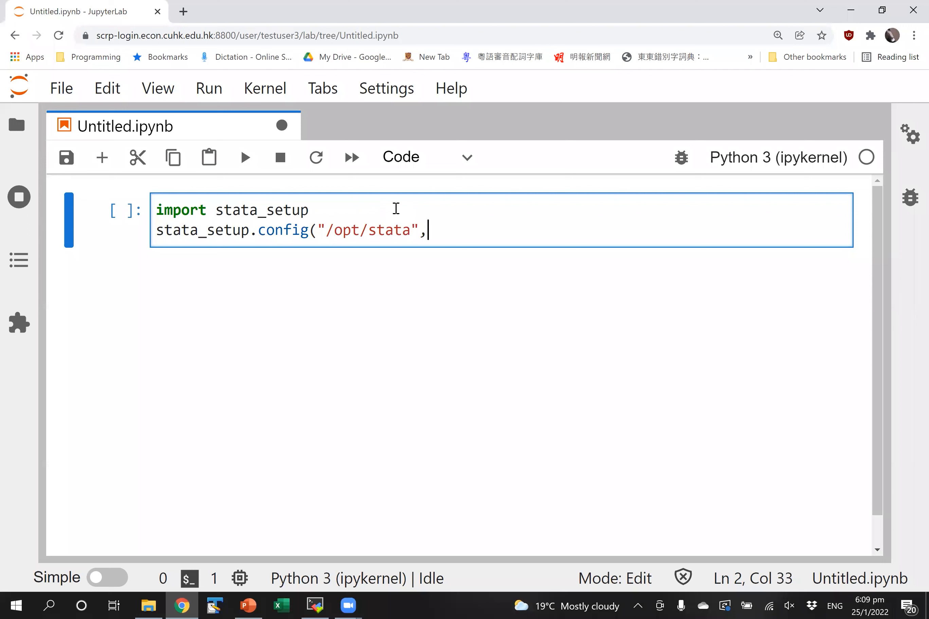
pyautogui.write('"mp")')
pyautogui.hotkey('shift', 'Return')
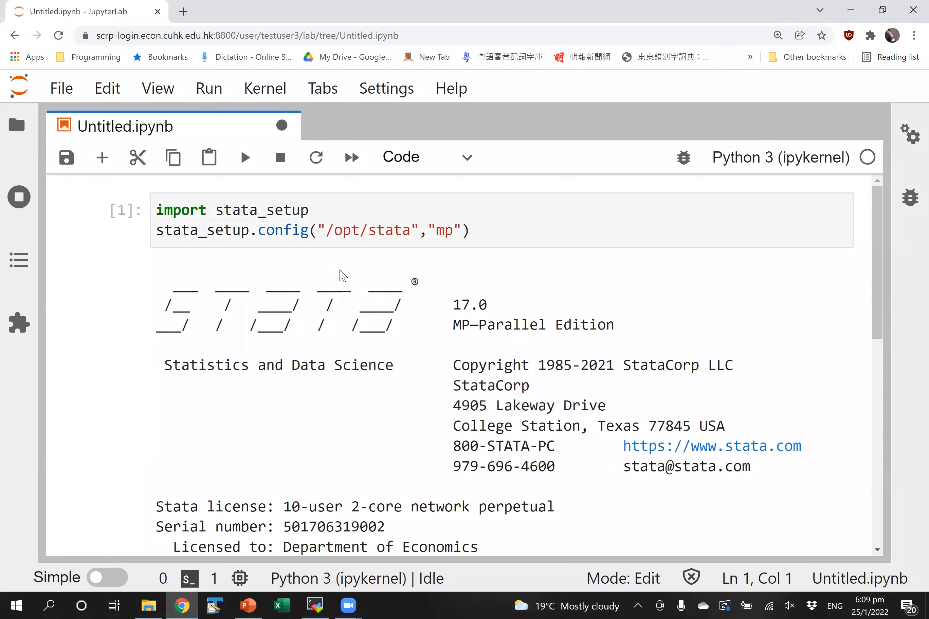
# - Scroll through the Stata 17 MP banner output and move into the new empty cell
pyautogui.click(586, 306)
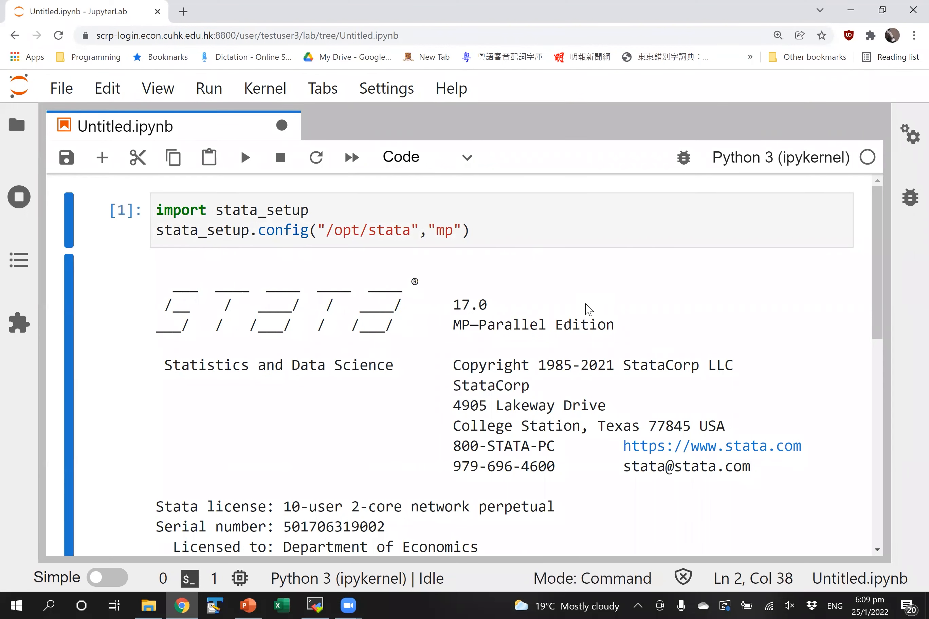
pyautogui.moveTo(879, 290); pyautogui.dragTo(882, 313)
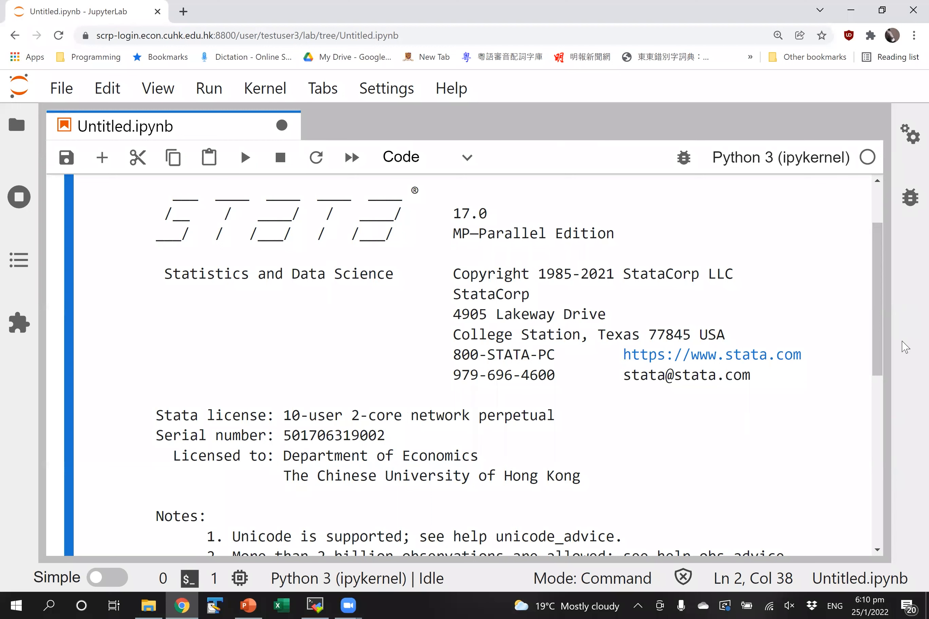
pyautogui.scroll(-1, 874, 325)
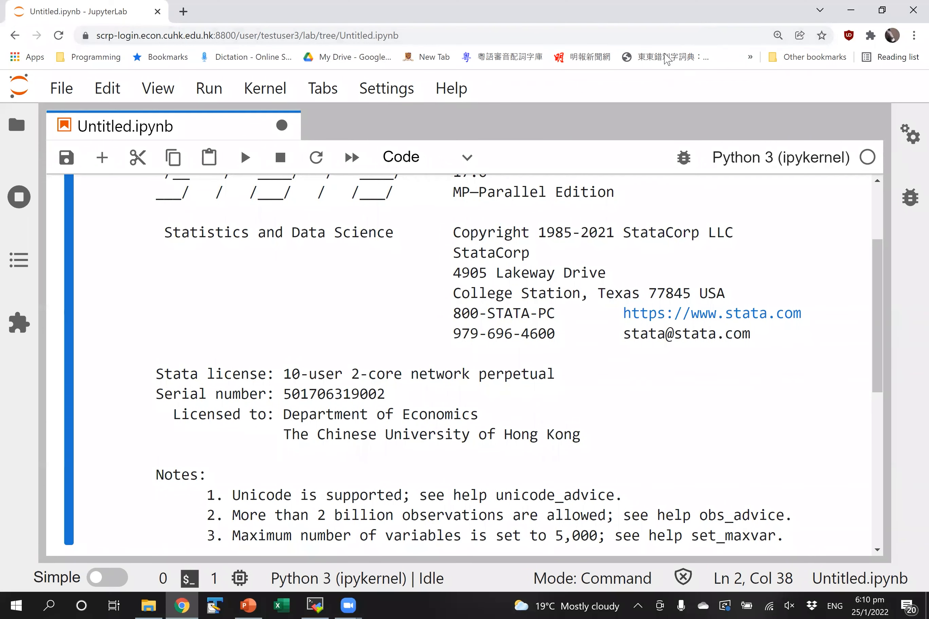
pyautogui.moveTo(879, 306); pyautogui.dragTo(882, 320)
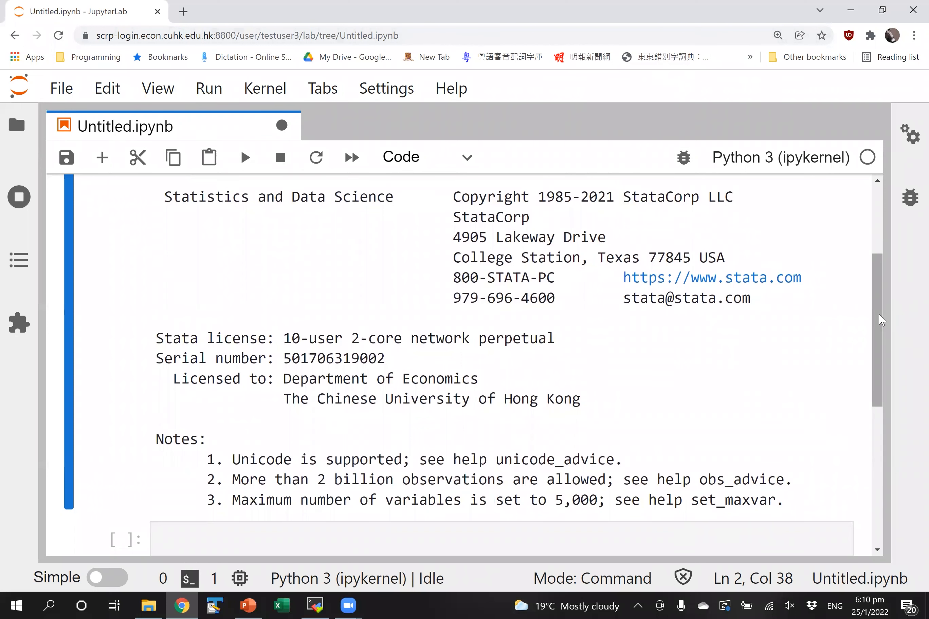
pyautogui.moveTo(881, 319); pyautogui.dragTo(884, 337)
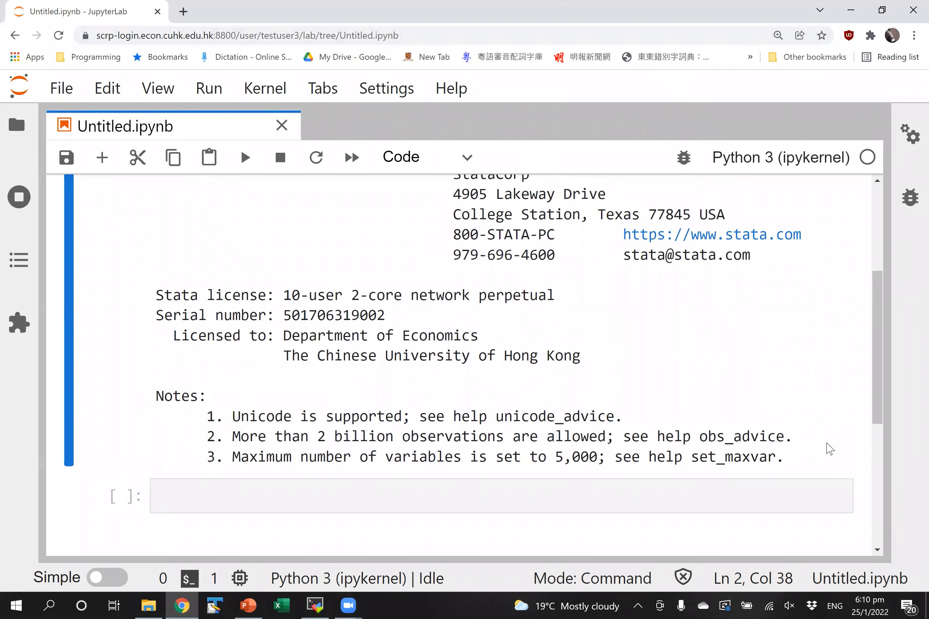
pyautogui.scroll(-2, 875, 395)
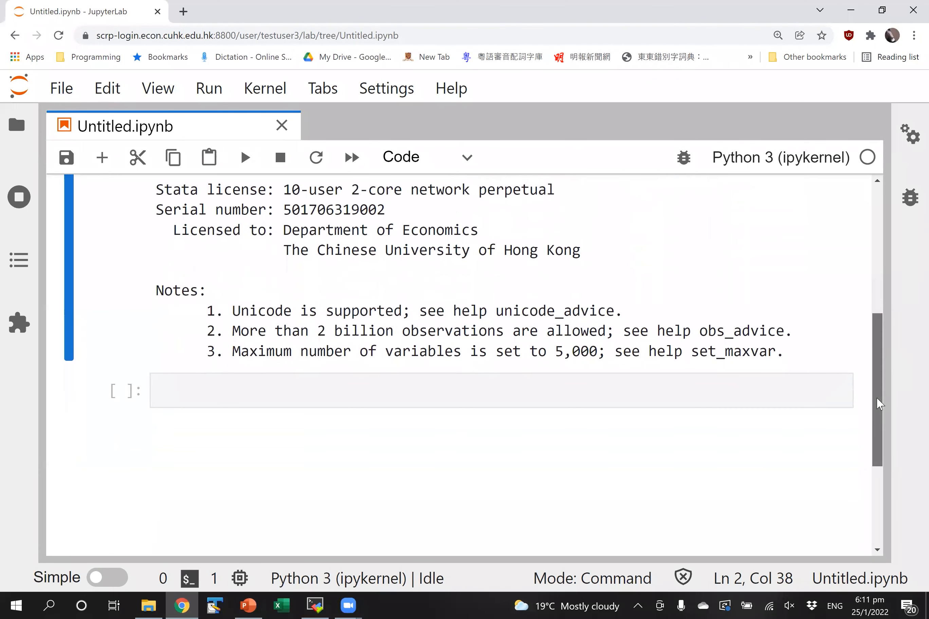
pyautogui.click(427, 393)
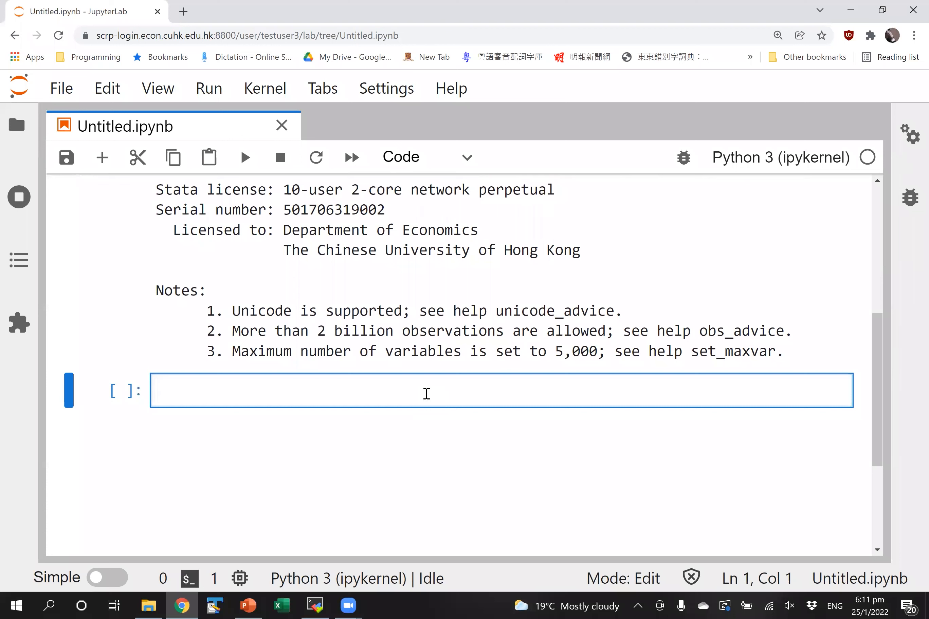
# - Begin the second cell with %%stata on its own line and show the file browser
pyautogui.write('%%stata')
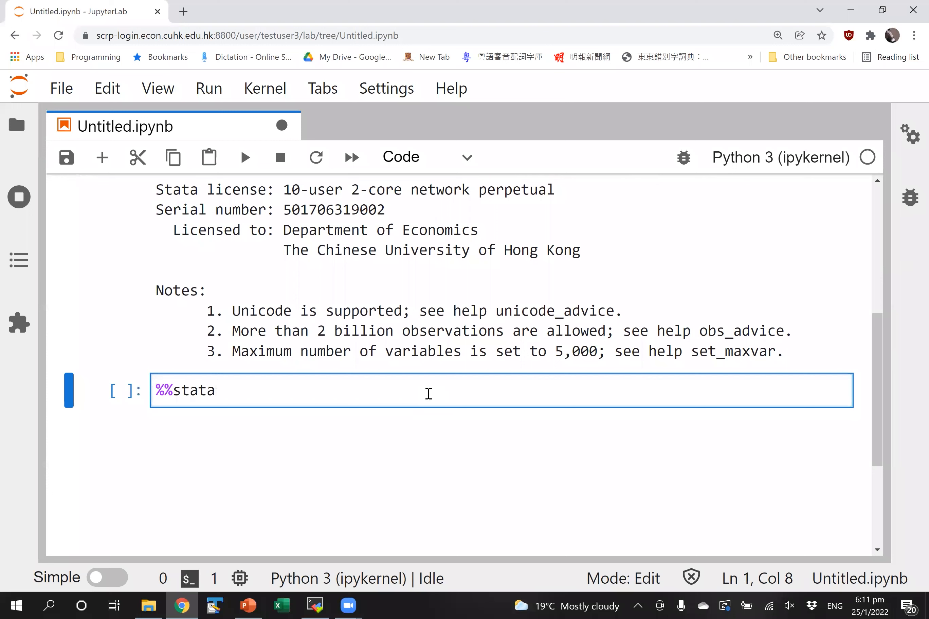
pyautogui.press('Return')
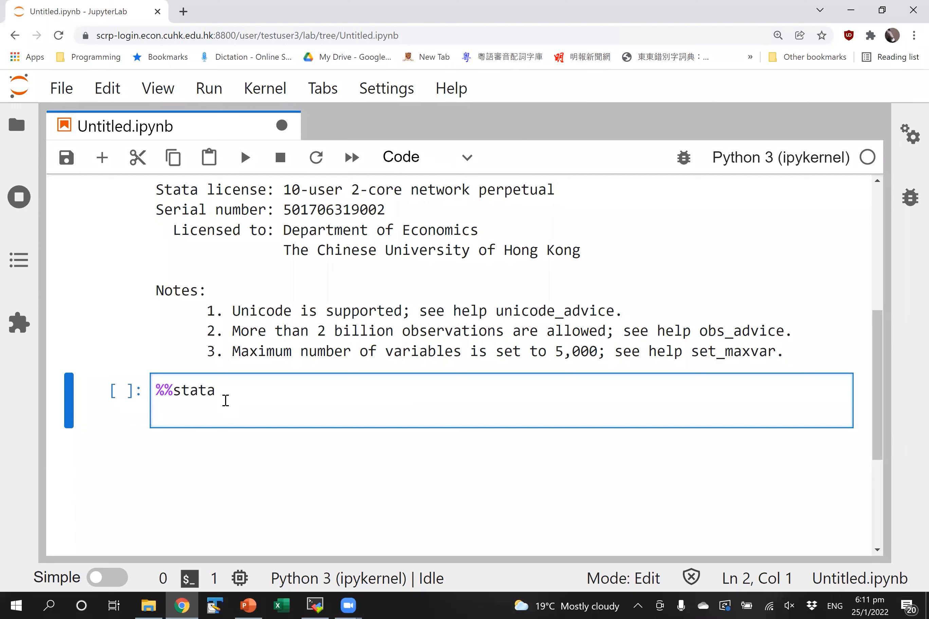
pyautogui.hotkey('ctrl', 'b')
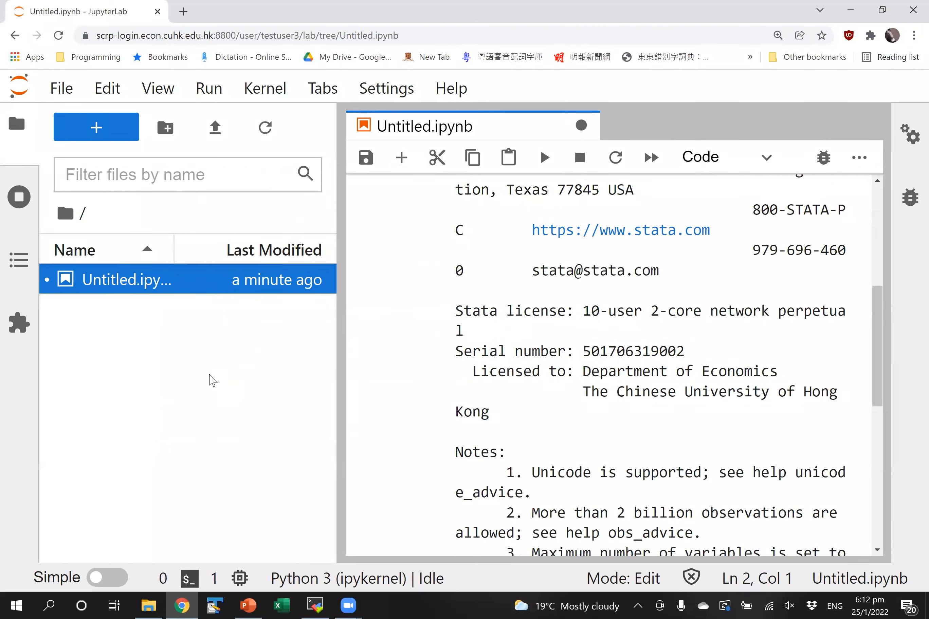
# - Drag company_record.xlsx and employee_survey.dta from the Part I folder into JupyterLab's file browser
pyautogui.click(149, 603)
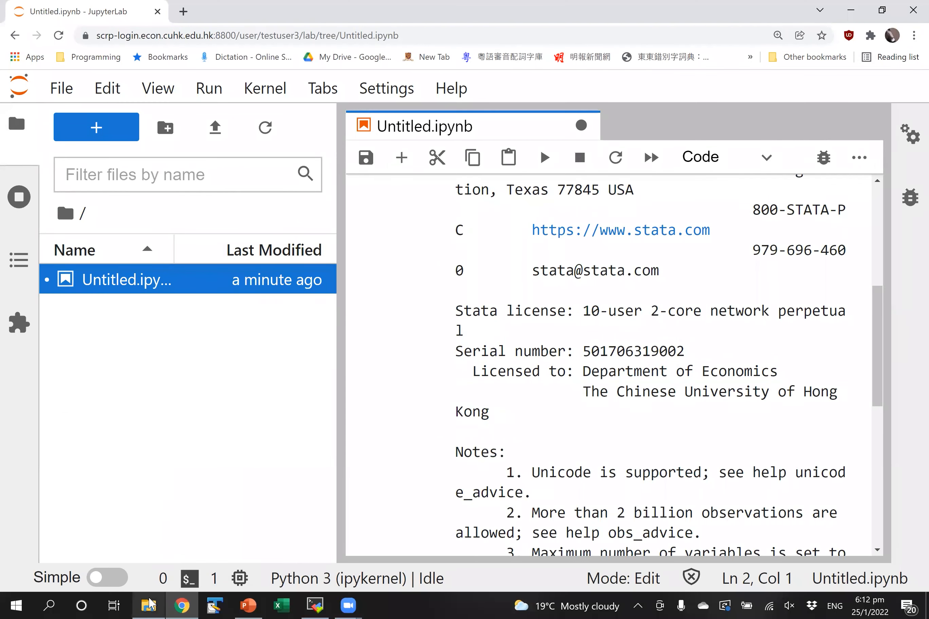
pyautogui.moveTo(522, 22); pyautogui.dragTo(463, 121)
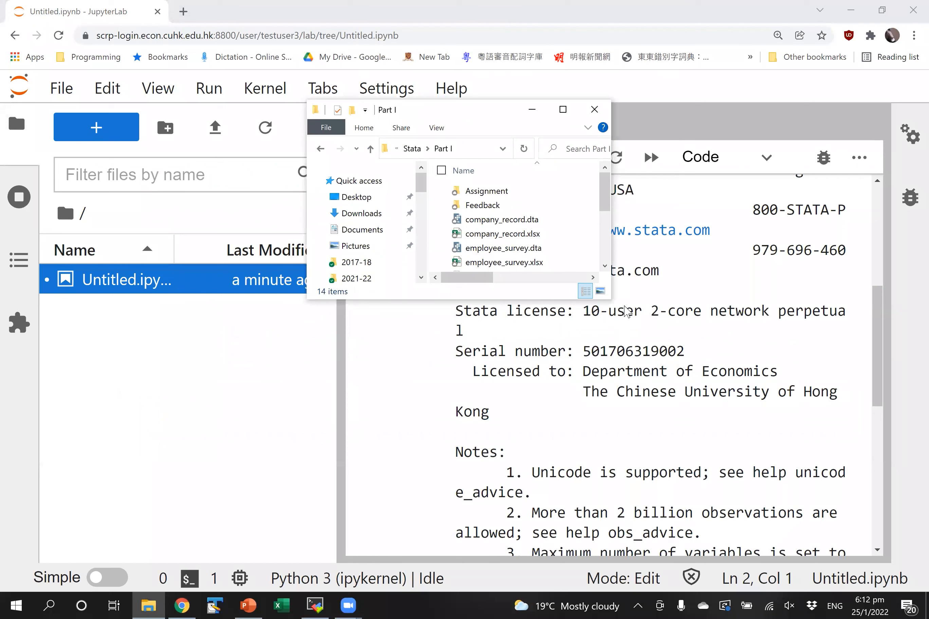
pyautogui.moveTo(604, 299); pyautogui.dragTo(773, 499)
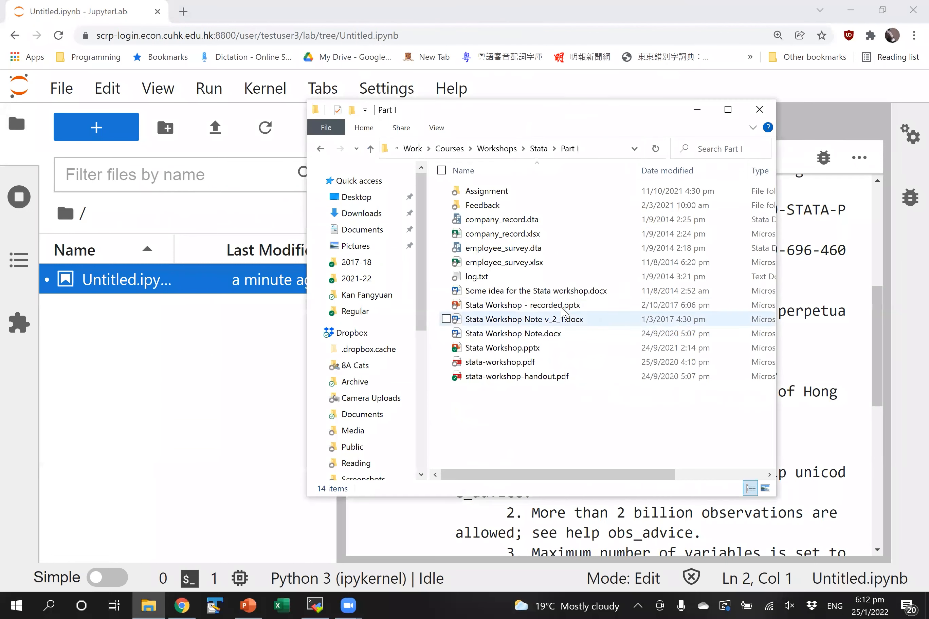
pyautogui.moveTo(562, 239); pyautogui.dragTo(136, 355)
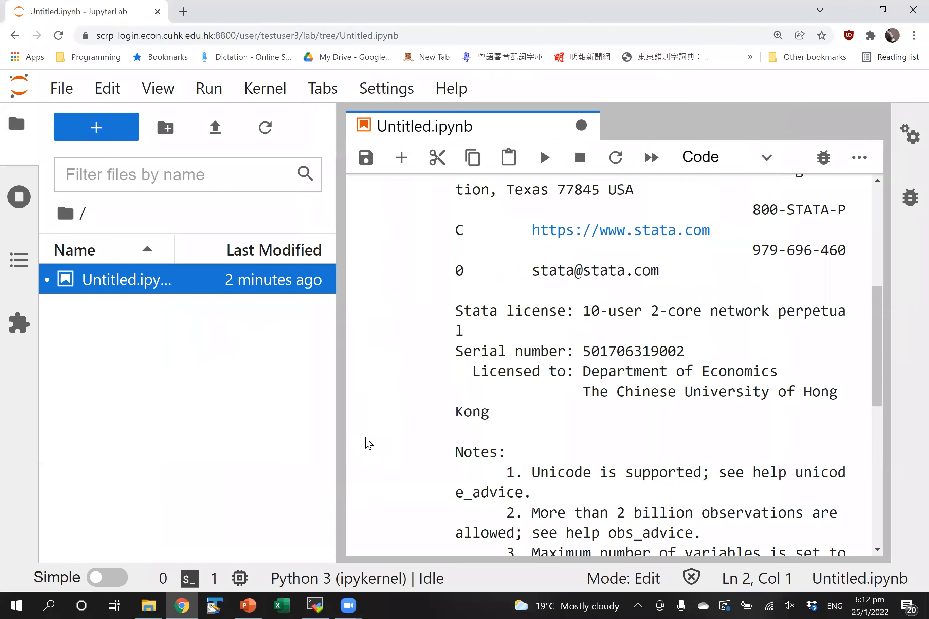
pyautogui.click(148, 606)
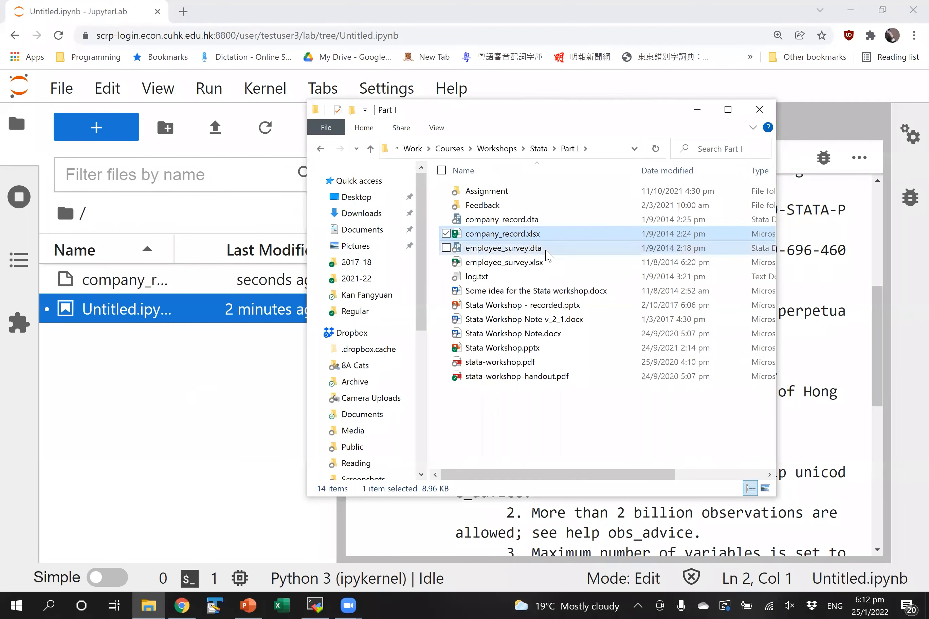
pyautogui.click(520, 248)
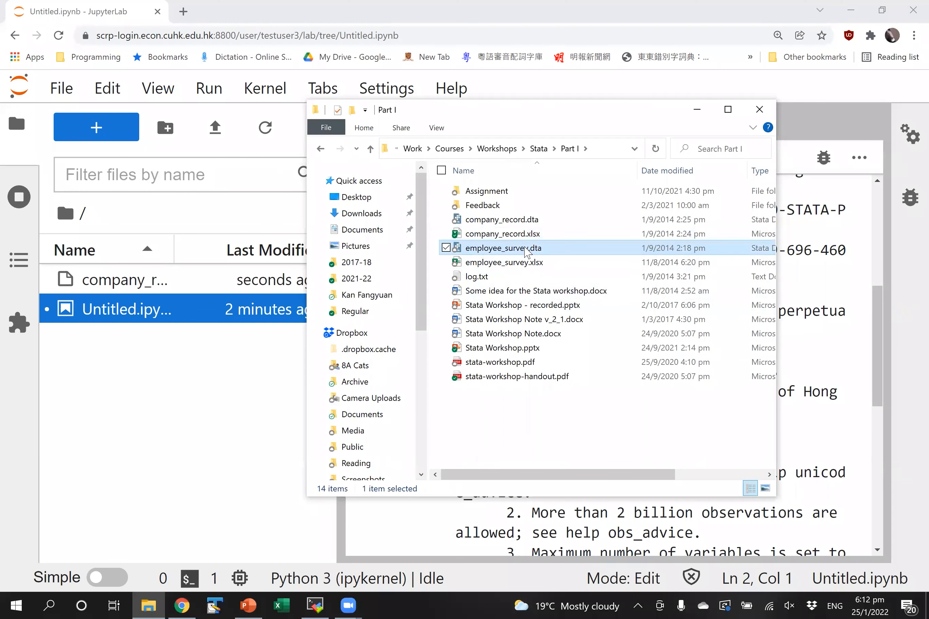
pyautogui.moveTo(541, 250); pyautogui.dragTo(255, 419)
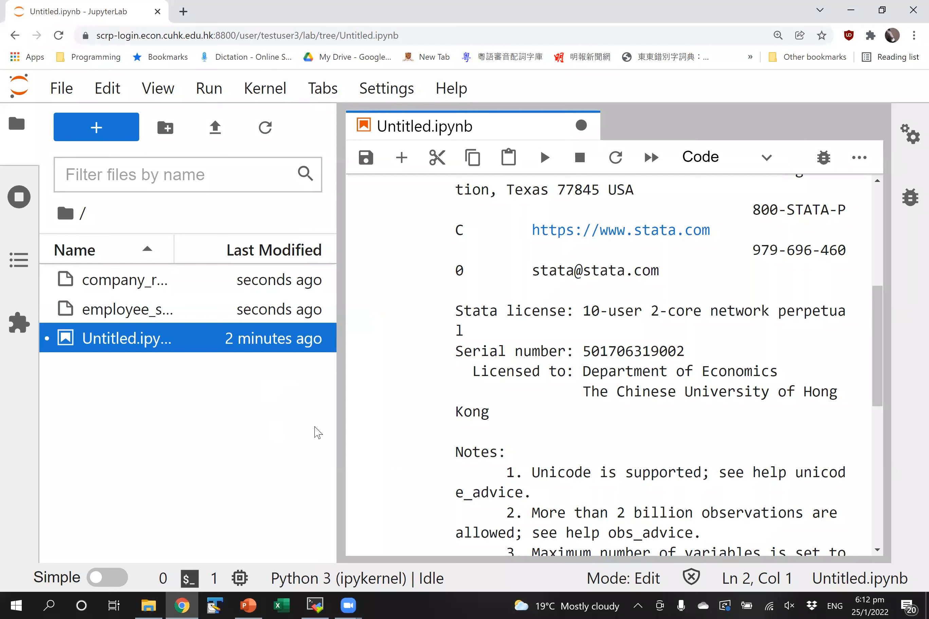
# - Save the notebook, check both uploaded files, and widen the file list and notebook panes
pyautogui.press('Escape')
pyautogui.hotkey('ctrl', 's')
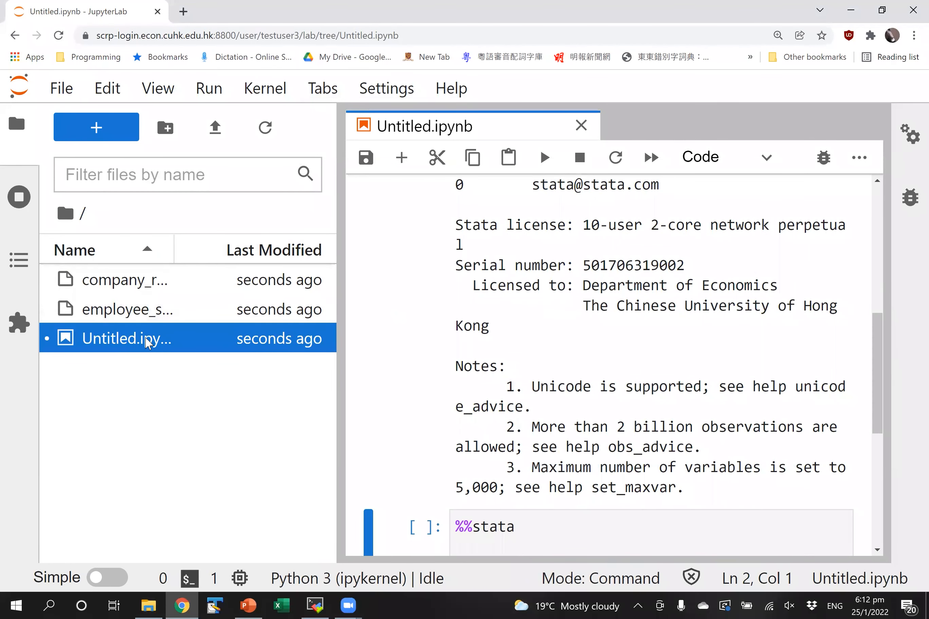
pyautogui.click(154, 313)
pyautogui.click(139, 285)
pyautogui.click(134, 308)
pyautogui.click(154, 291)
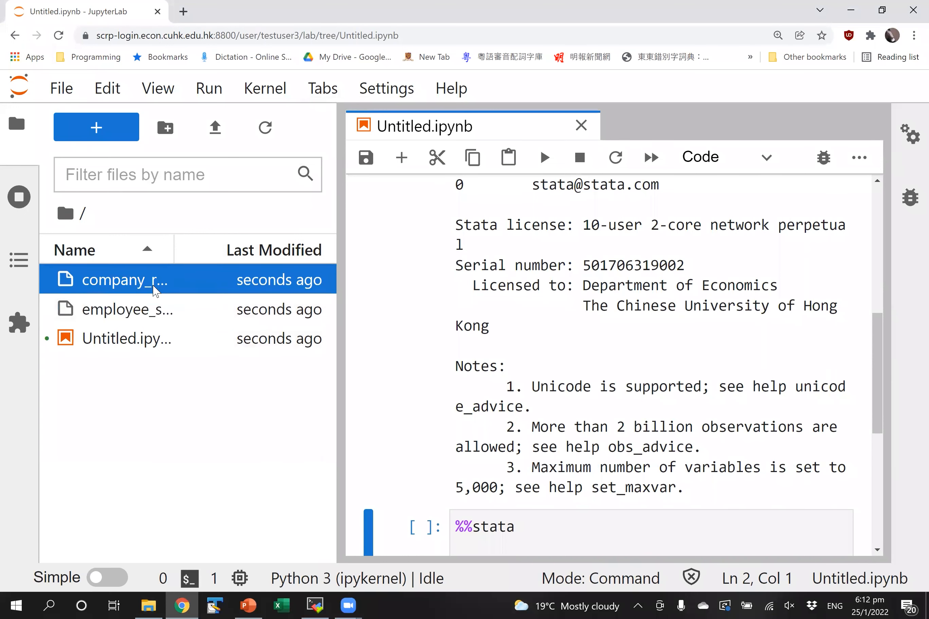
pyautogui.click(148, 606)
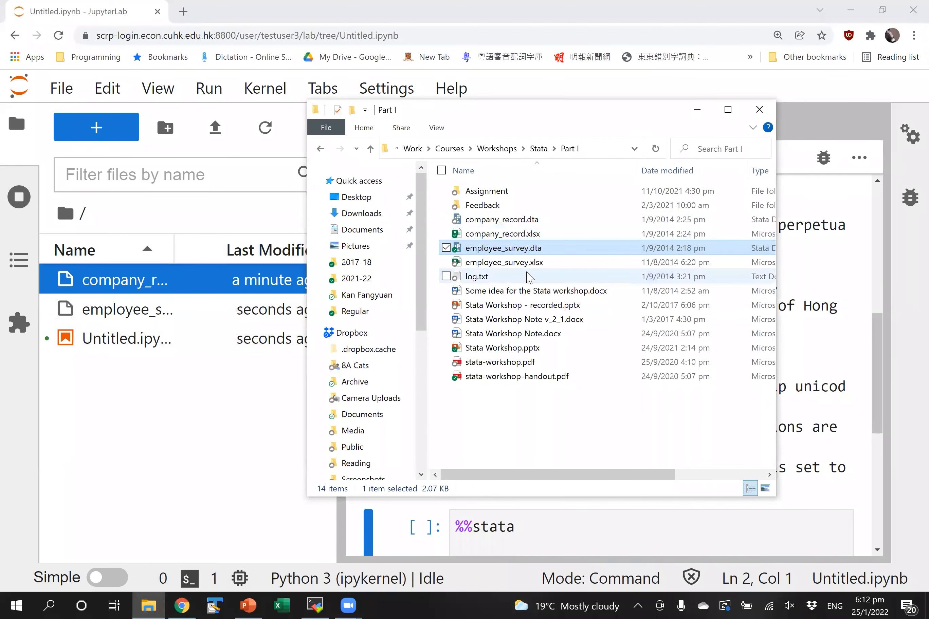
pyautogui.click(296, 275)
pyautogui.moveTo(341, 266); pyautogui.dragTo(414, 276)
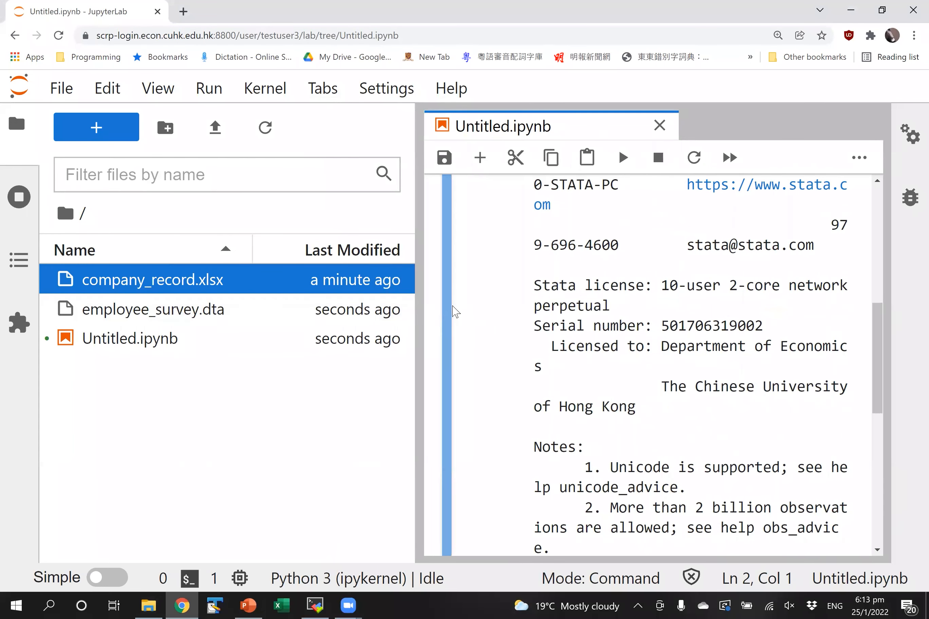
pyautogui.moveTo(415, 301); pyautogui.dragTo(386, 308)
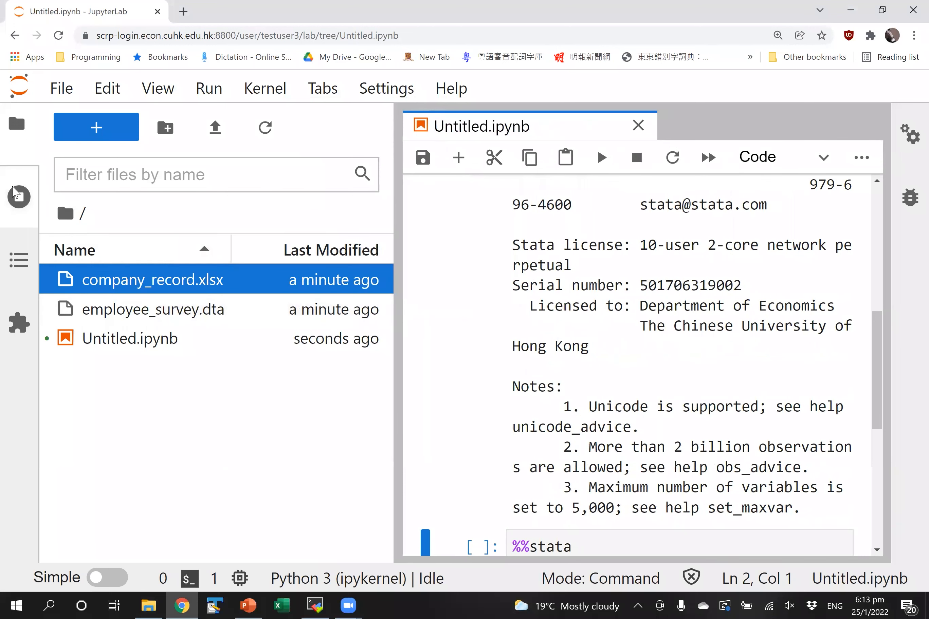
pyautogui.click(25, 149)
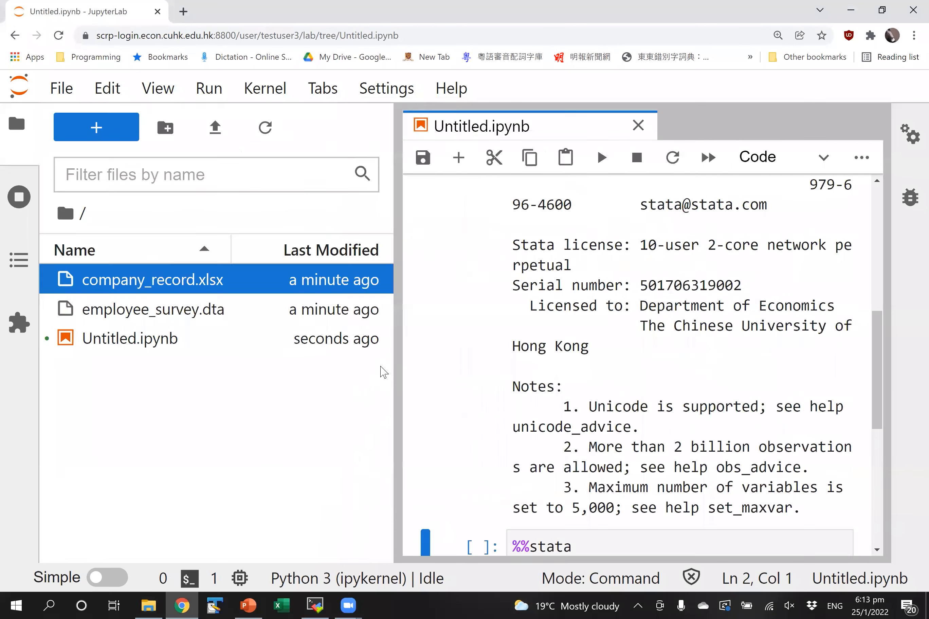
# - Run use employee_survey in the %%stata cell, dropping the .dta extension, to load the dataset
pyautogui.click(375, 328)
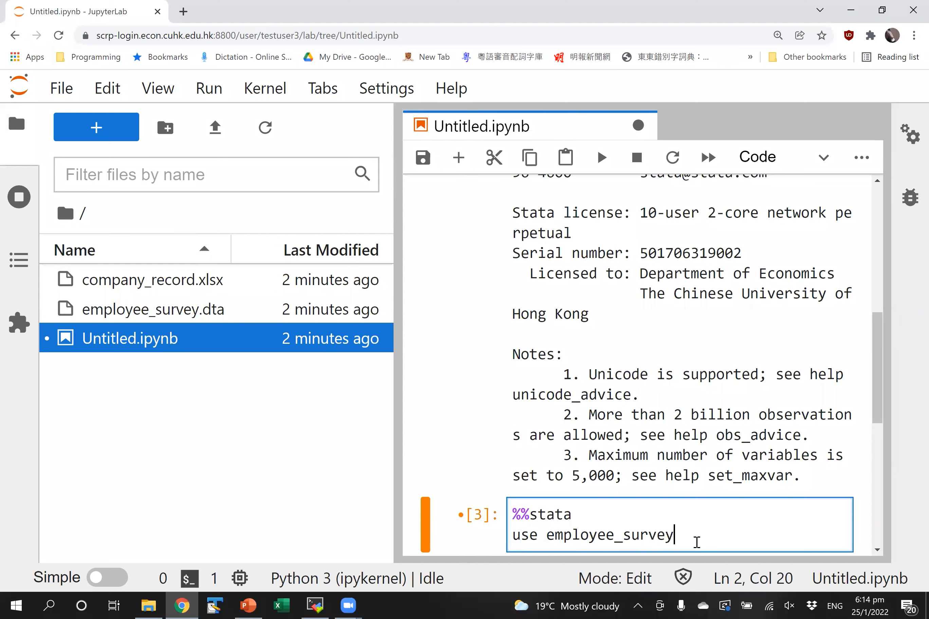
pyautogui.click(16, 125)
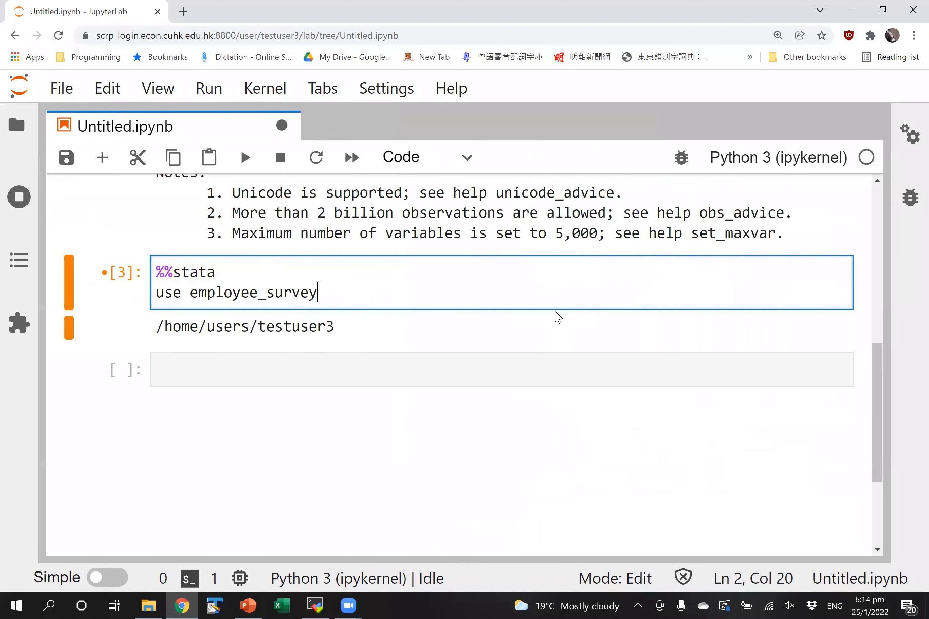
pyautogui.write('.dta')
pyautogui.hotkey('shift', 'Return')
pyautogui.click(522, 304)
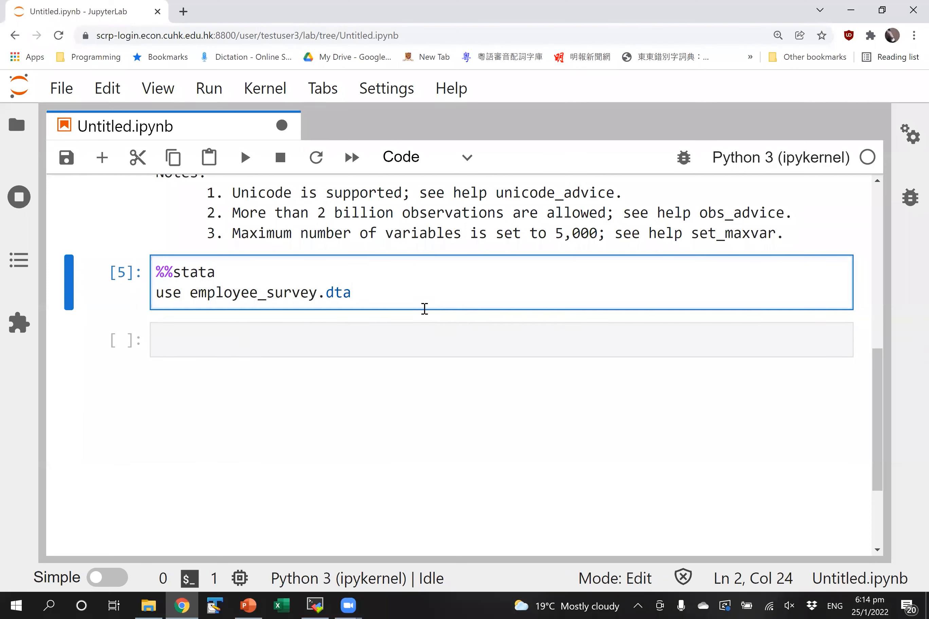
pyautogui.press('BackSpace')
pyautogui.press('BackSpace')
pyautogui.press('BackSpace')
pyautogui.press('BackSpace')
pyautogui.hotkey('shift', 'Return')
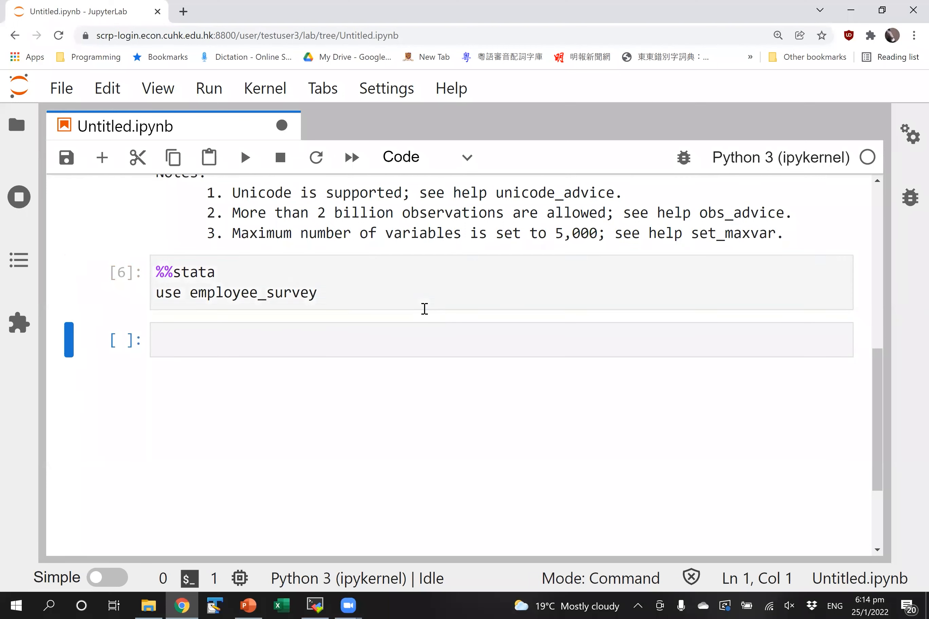
# - Add a %%stata cell running list to print the ten employee records
pyautogui.click(365, 335)
pyautogui.write('%%stata')
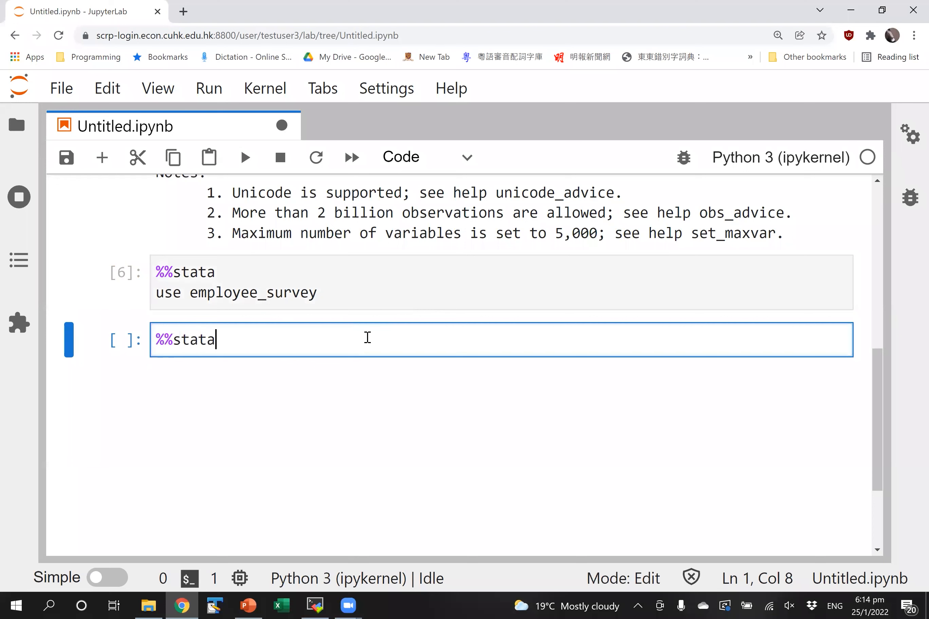
pyautogui.press('Return')
pyautogui.write('list')
pyautogui.press('Return')
pyautogui.press('BackSpace')
pyautogui.hotkey('shift', 'Return')
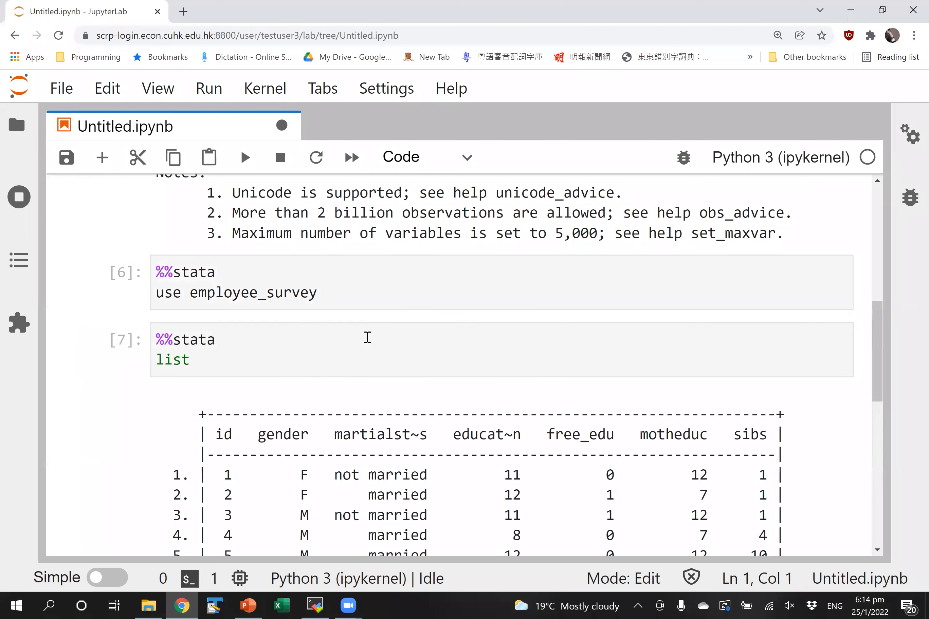
pyautogui.scroll(-3, 367, 339)
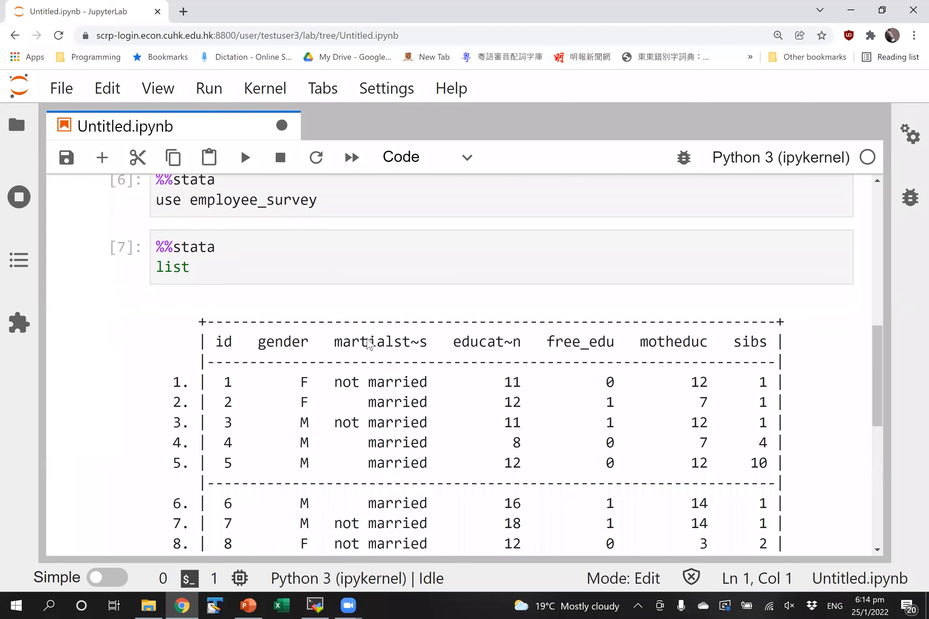
pyautogui.scroll(-10, 367, 344)
pyautogui.scroll(1, 705, 442)
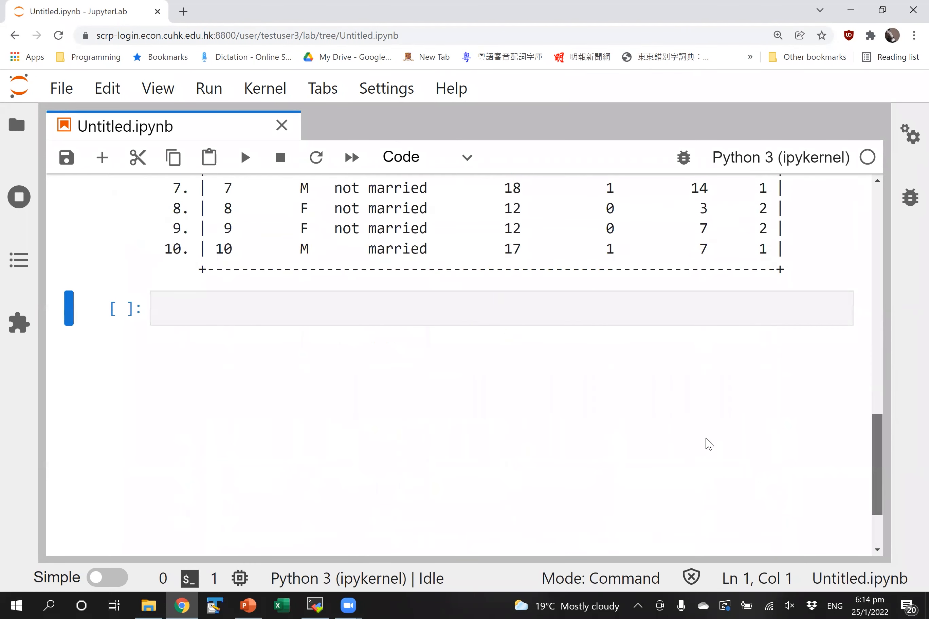
pyautogui.click(217, 315)
pyautogui.write('%%stata')
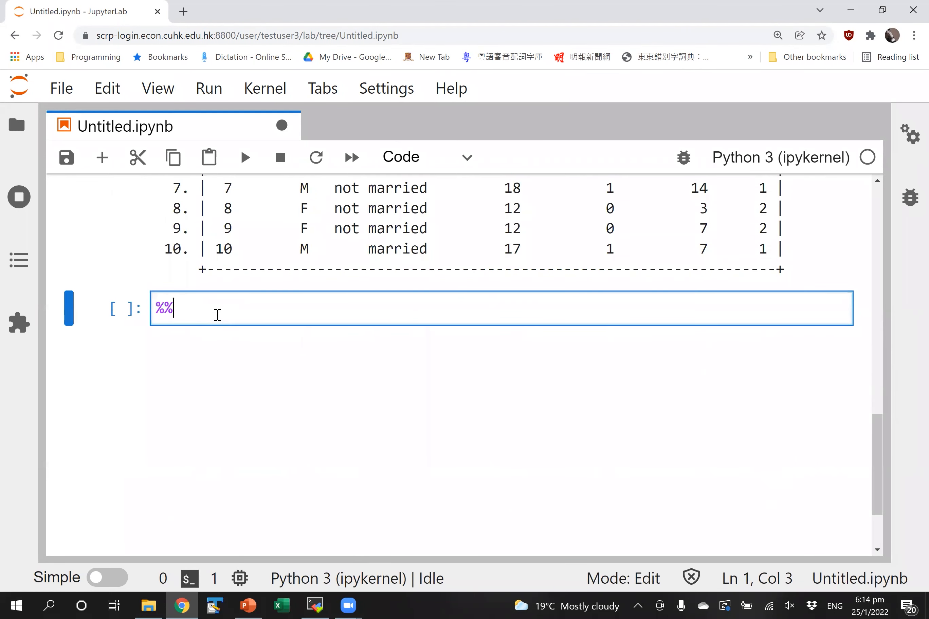
pyautogui.press('Return')
pyautogui.write('\\')
pyautogui.press('BackSpace')
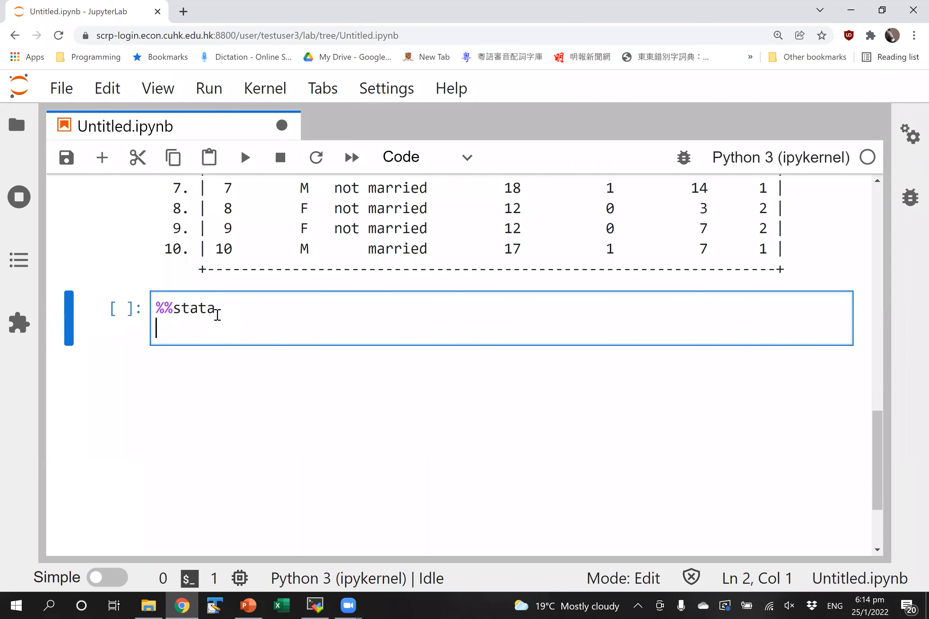
pyautogui.write('import ')
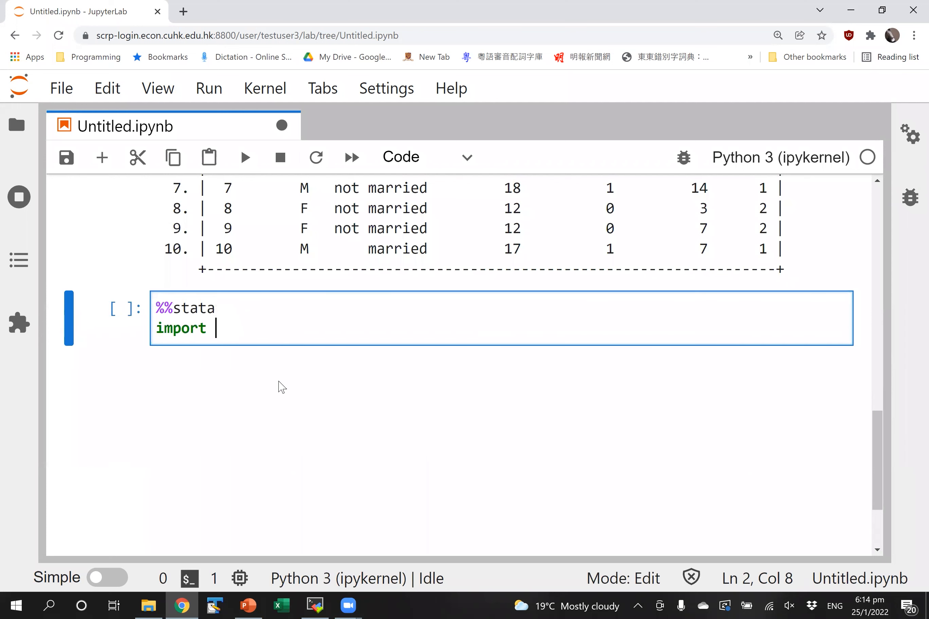
pyautogui.write('excel')
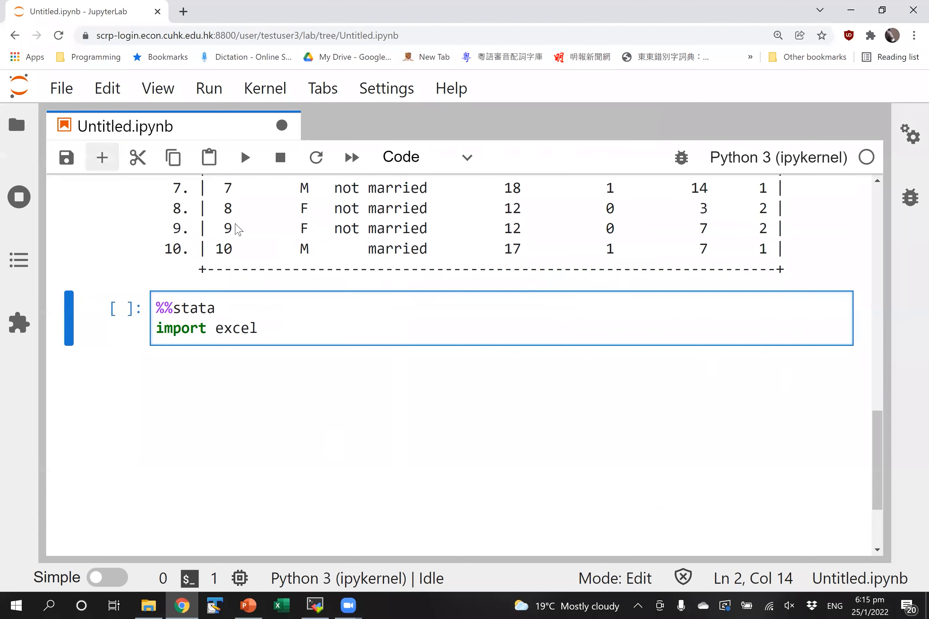
pyautogui.write('company_re')
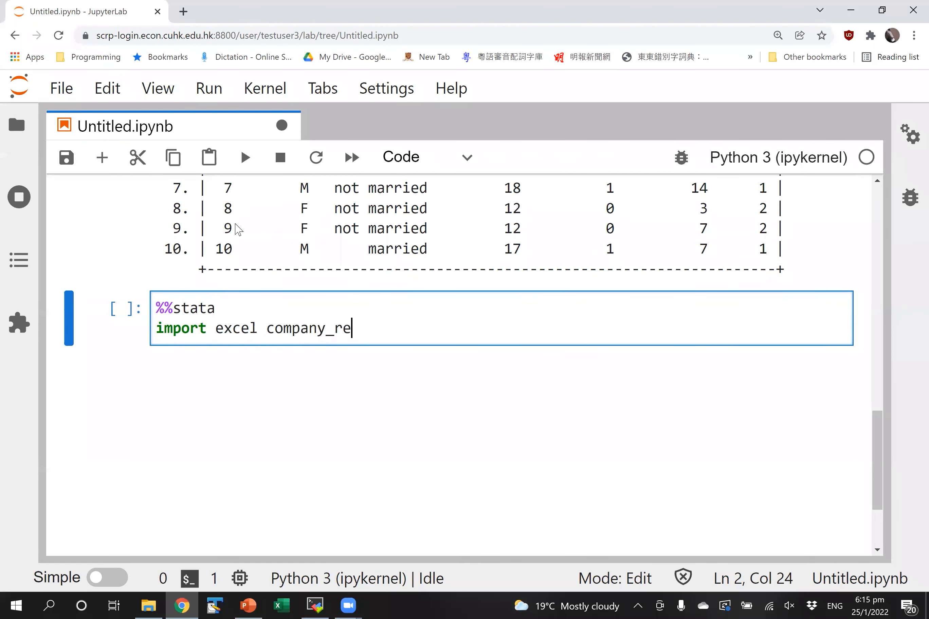
pyautogui.write('cord.xlsx')
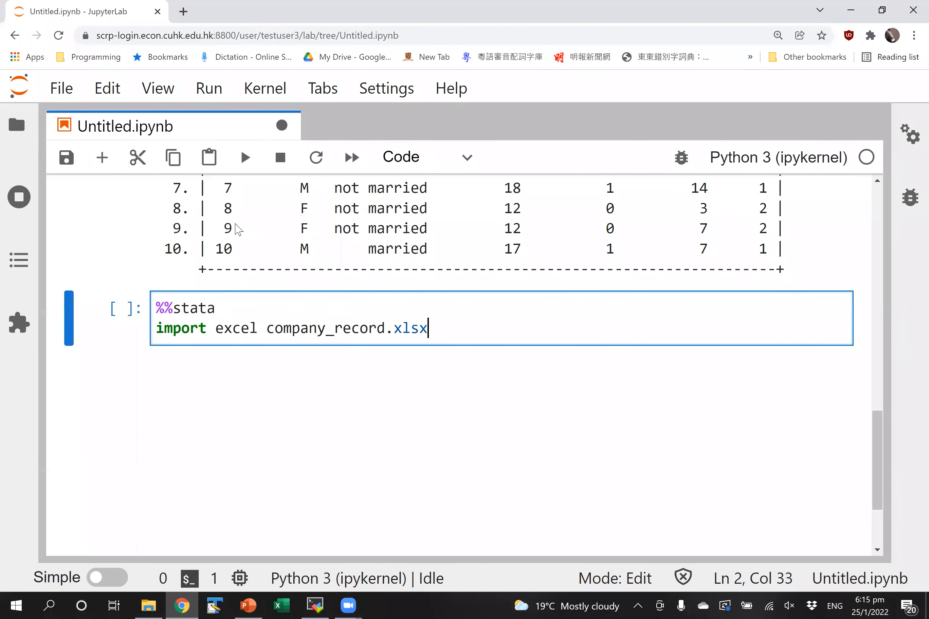
pyautogui.hotkey('shift', 'Return')
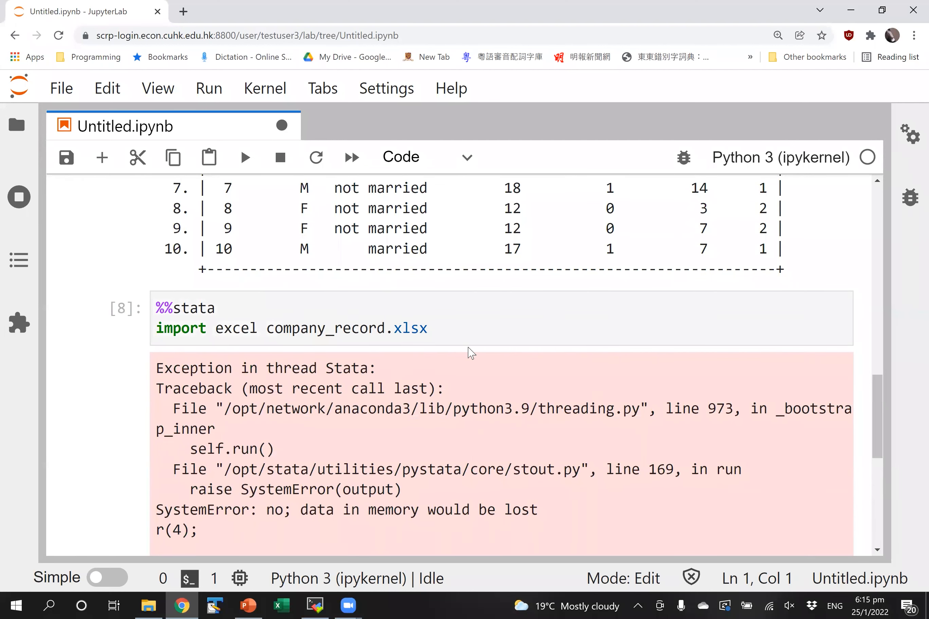
pyautogui.click(484, 335)
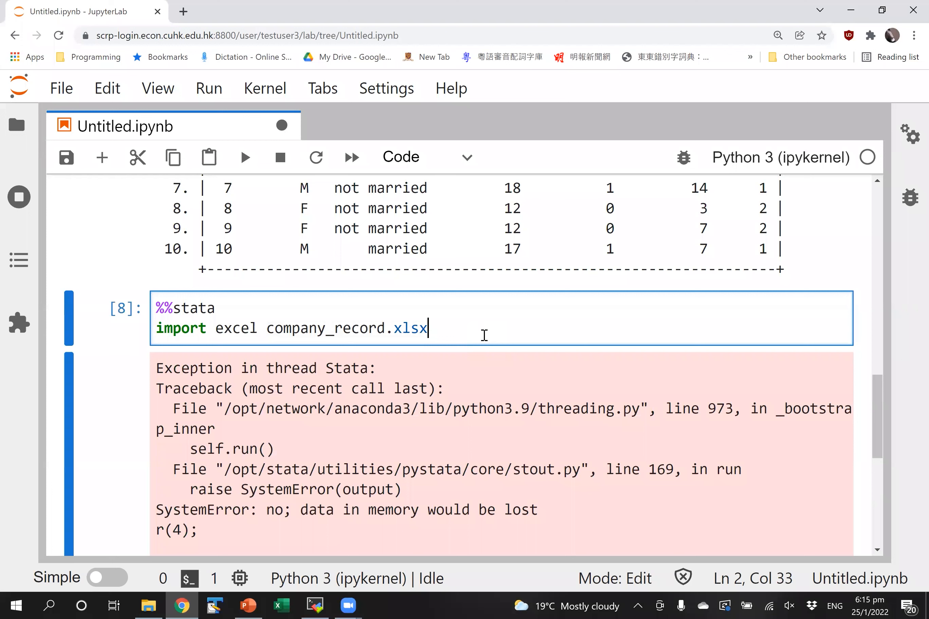
pyautogui.write(', clear')
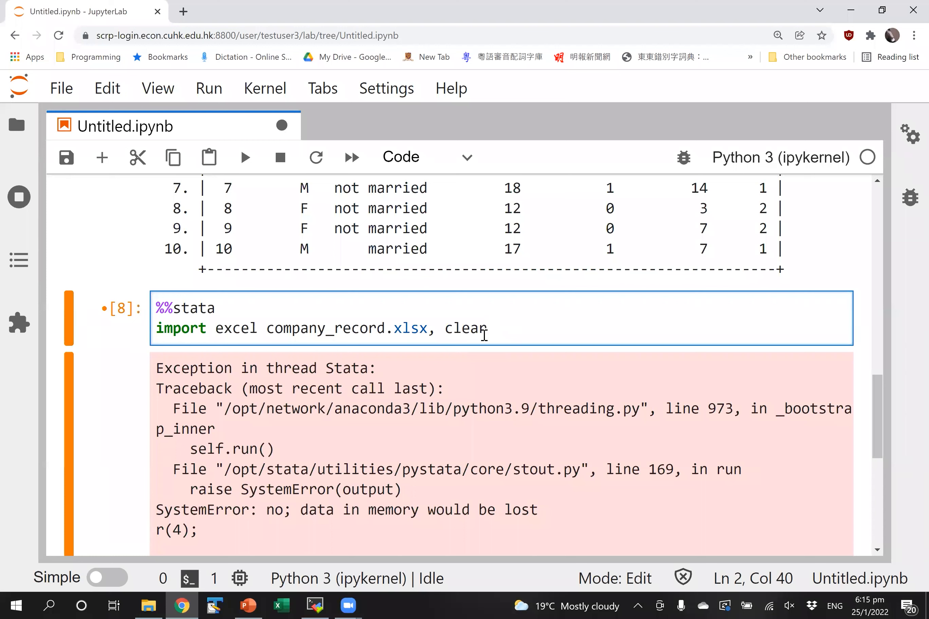
# - Rerun the company_record.xlsx import with clear, then run a %%stata cell containing list
pyautogui.hotkey('shift', 'Return')
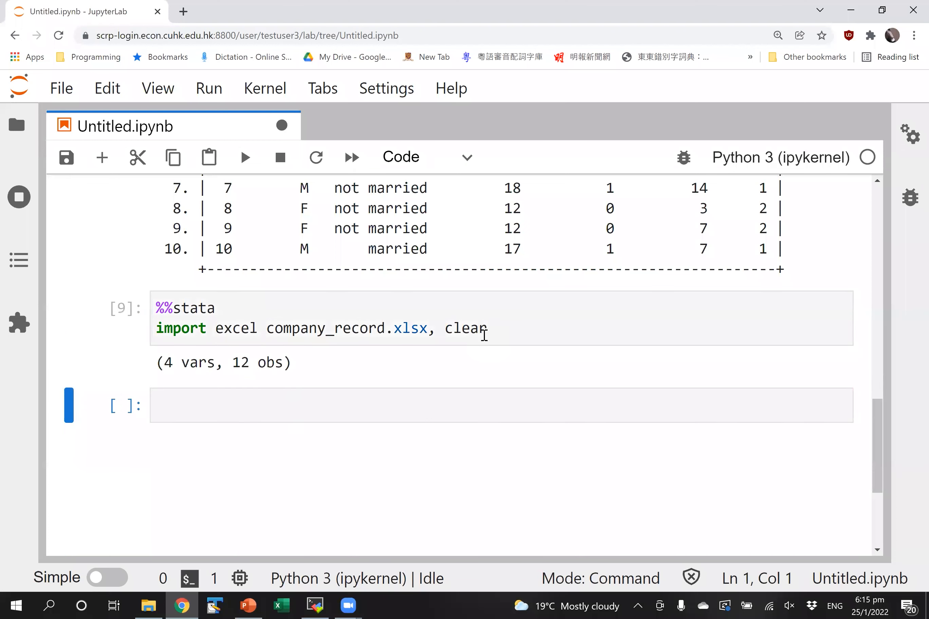
pyautogui.click(412, 413)
pyautogui.write('list')
pyautogui.press('BackSpace')
pyautogui.press('BackSpace')
pyautogui.press('BackSpace')
pyautogui.press('BackSpace')
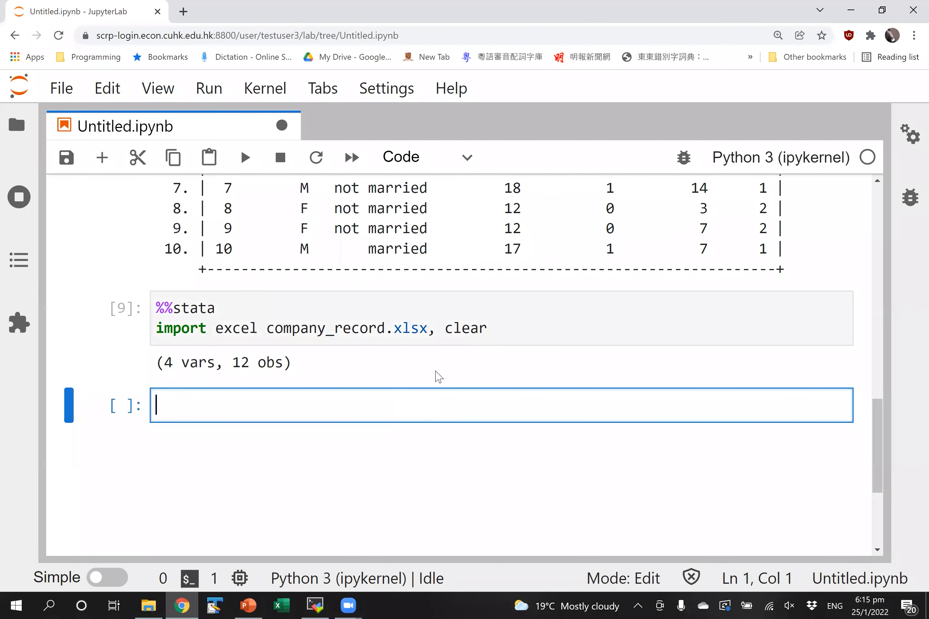
pyautogui.write('%%stata')
pyautogui.press('Return')
pyautogui.write('list')
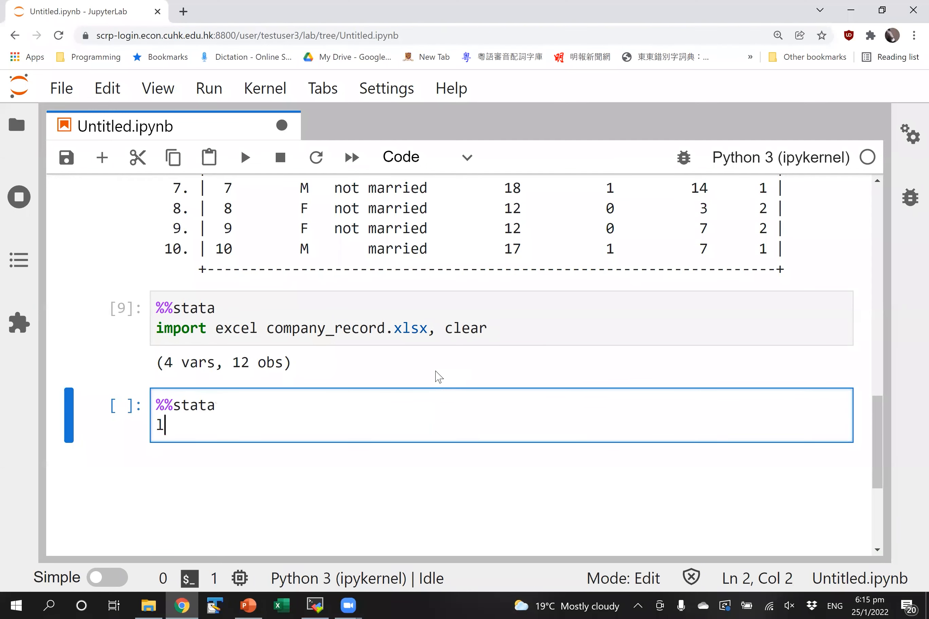
pyautogui.hotkey('shift', 'Return')
# - Inspect the listed columns A–D, with headers in row 1, and return to the import cell
pyautogui.scroll(-5, 439, 377)
pyautogui.scroll(3, 438, 377)
pyautogui.scroll(2, 439, 377)
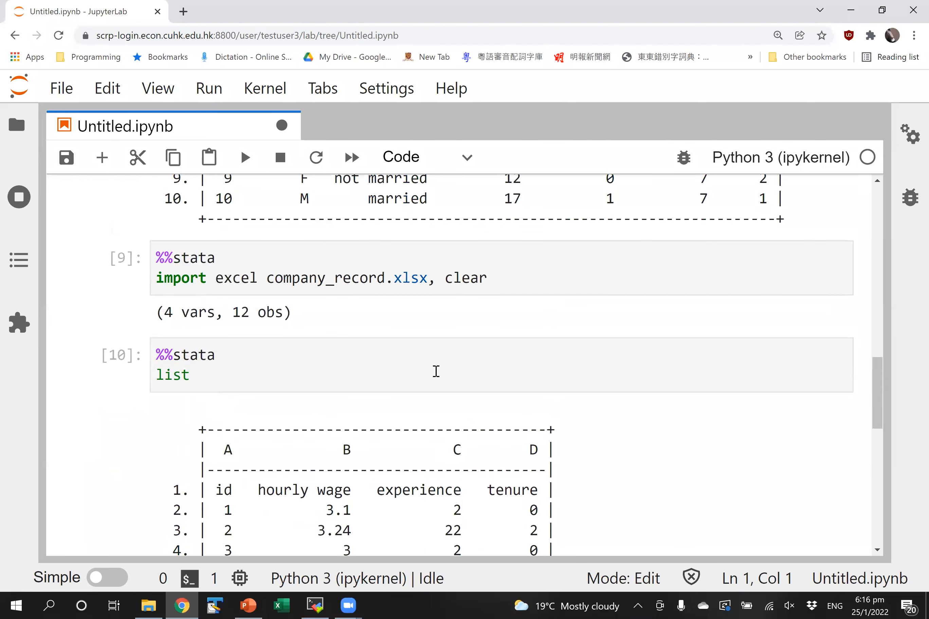
pyautogui.scroll(1, 435, 372)
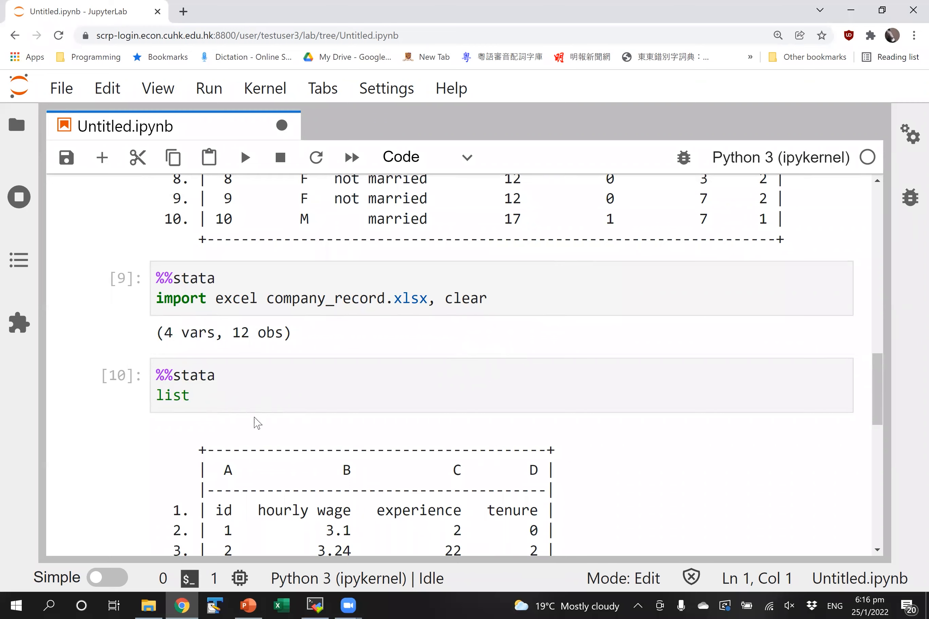
pyautogui.scroll(-6, 256, 419)
pyautogui.scroll(2, 256, 422)
pyautogui.scroll(1, 255, 422)
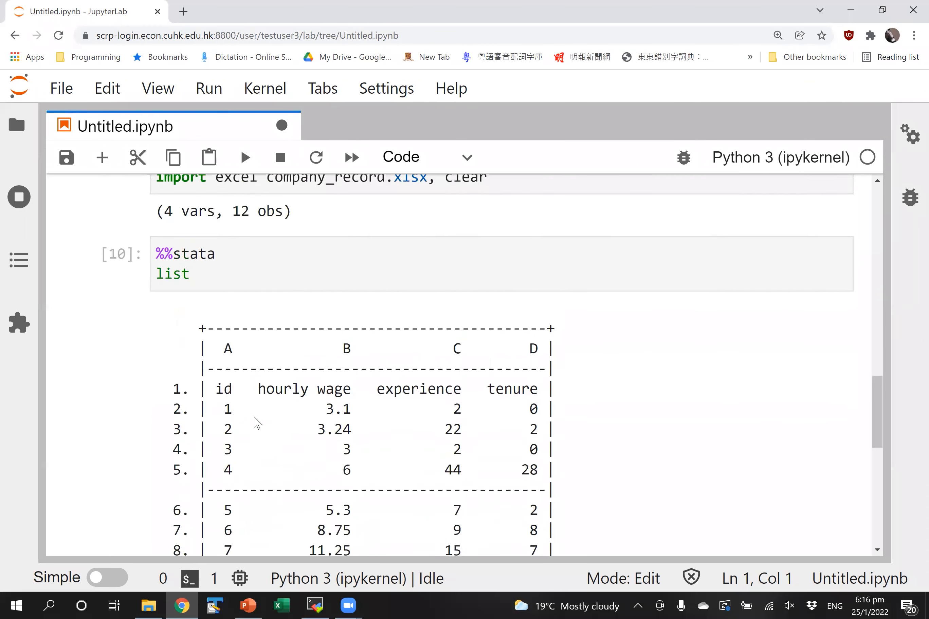
pyautogui.scroll(-5, 256, 422)
pyautogui.scroll(2, 254, 422)
pyautogui.scroll(-4, 255, 423)
pyautogui.scroll(9, 255, 422)
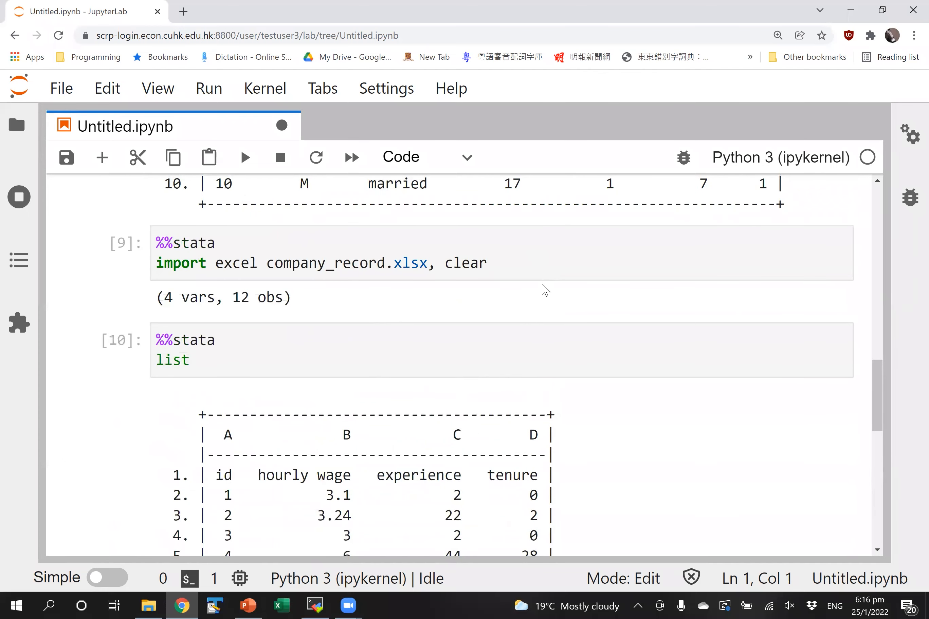
pyautogui.click(549, 270)
# - Add a regress line below the import command and save the notebook
pyautogui.press('Return')
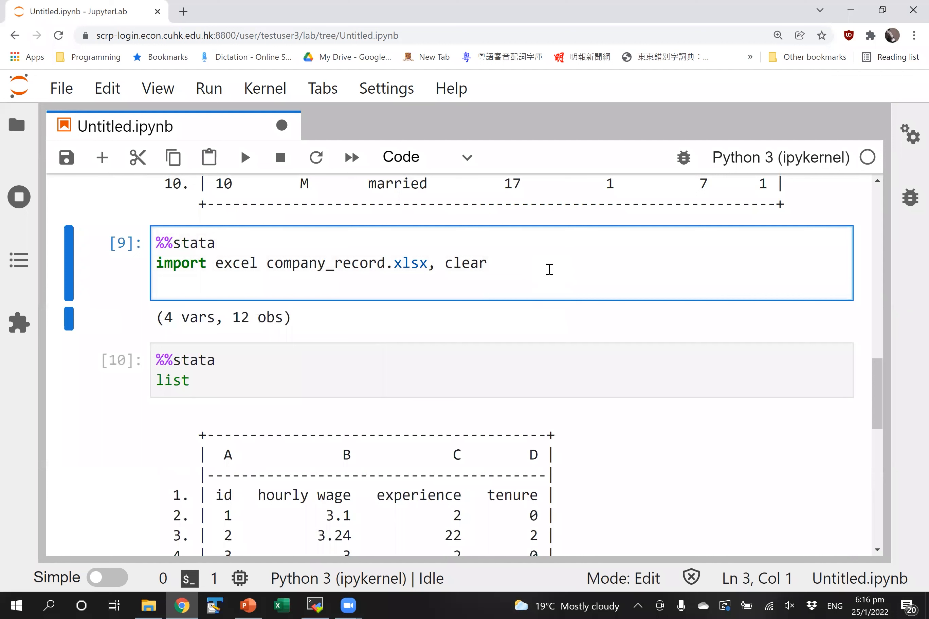
pyautogui.write('regress')
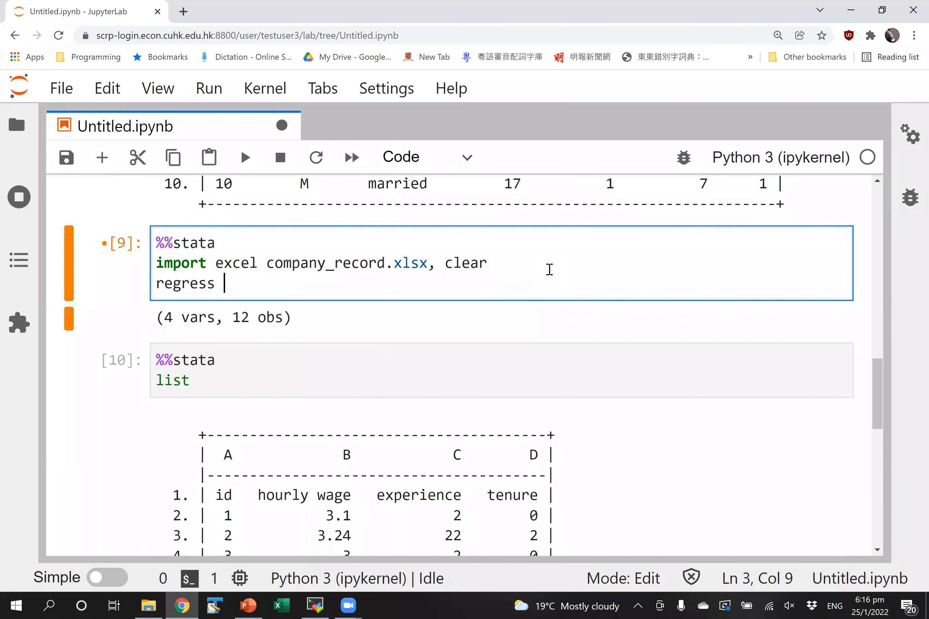
pyautogui.scroll(-3, 550, 269)
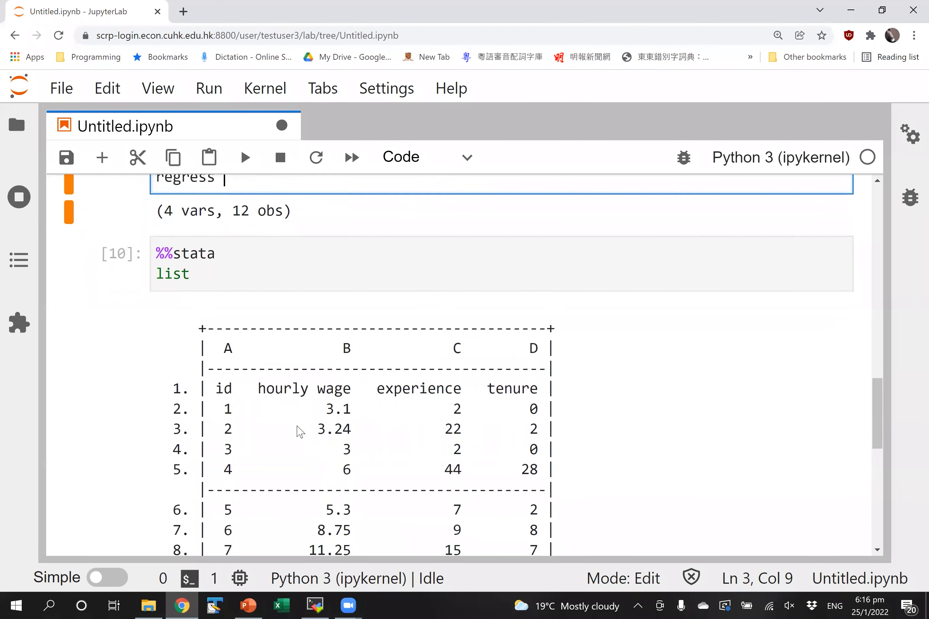
pyautogui.scroll(-1, 304, 402)
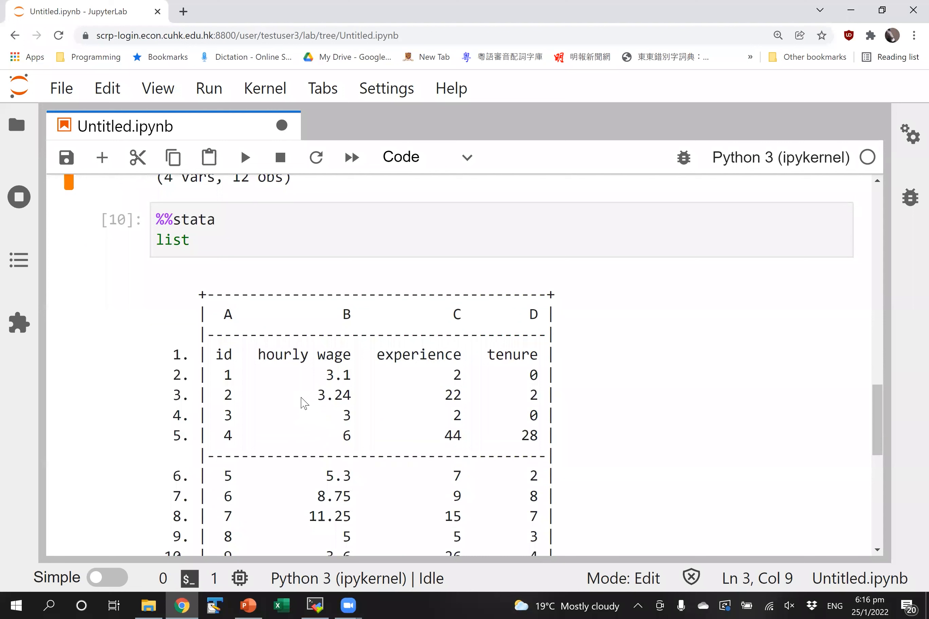
pyautogui.scroll(1, 300, 398)
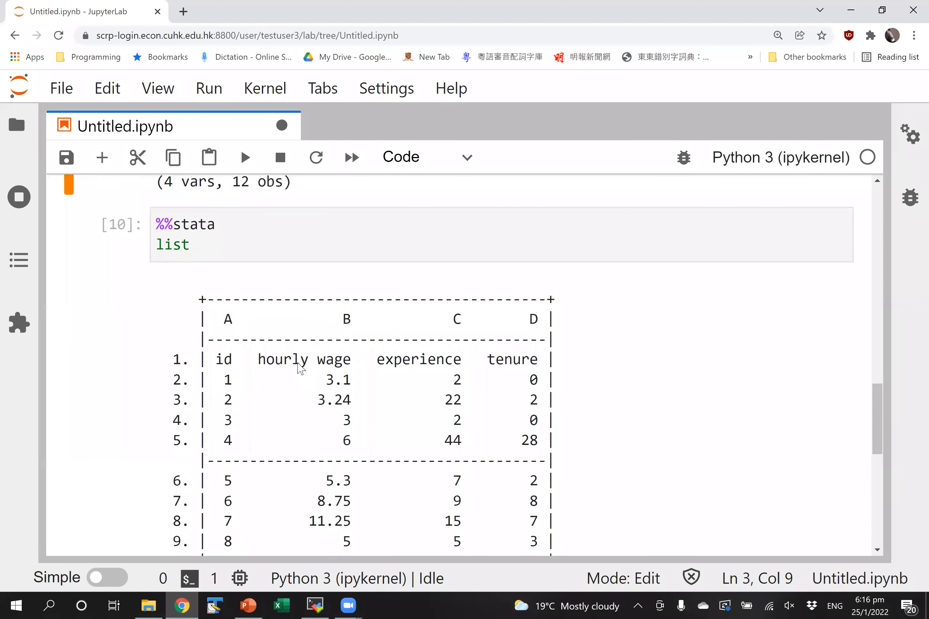
pyautogui.hotkey('ctrl', 's')
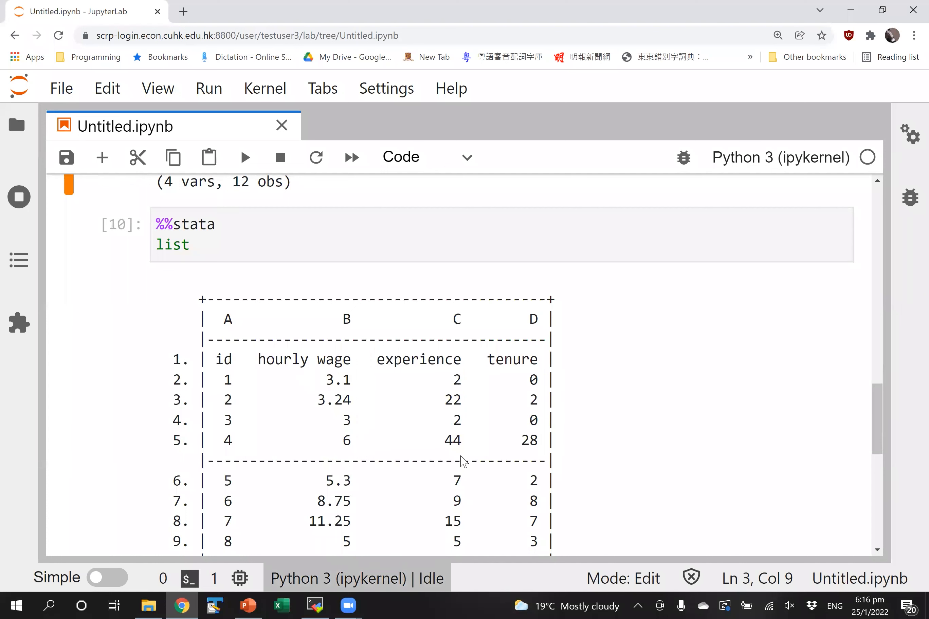
# - Append firstrow to the import line so it reads clear firstrow
pyautogui.scroll(4, 461, 460)
pyautogui.click(496, 295)
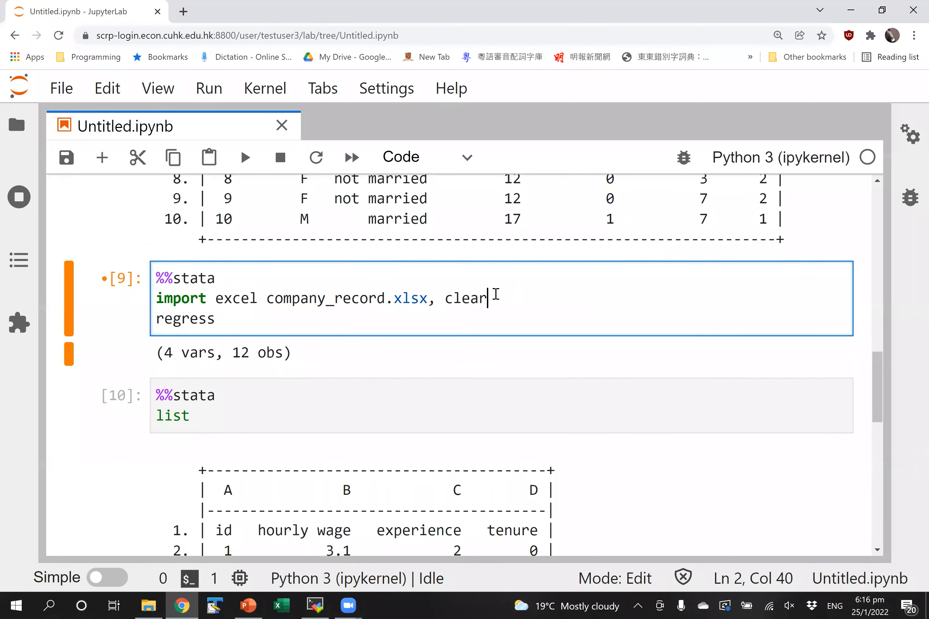
pyautogui.write('firstrow')
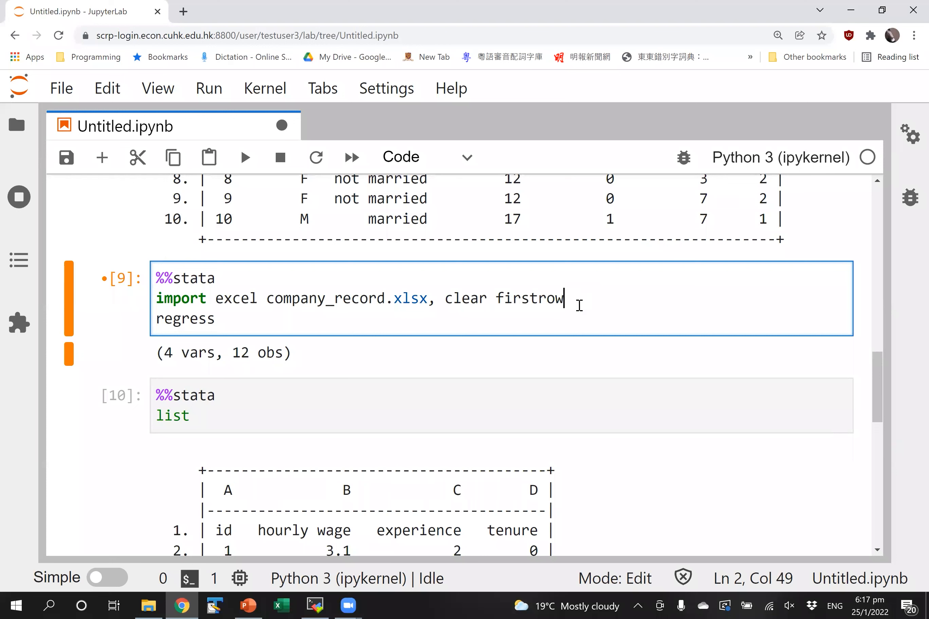
pyautogui.press('Escape')
# - Replace the unfinished regress line with 'list' and rerun the firstrow import cell
pyautogui.rightClick(139, 319)
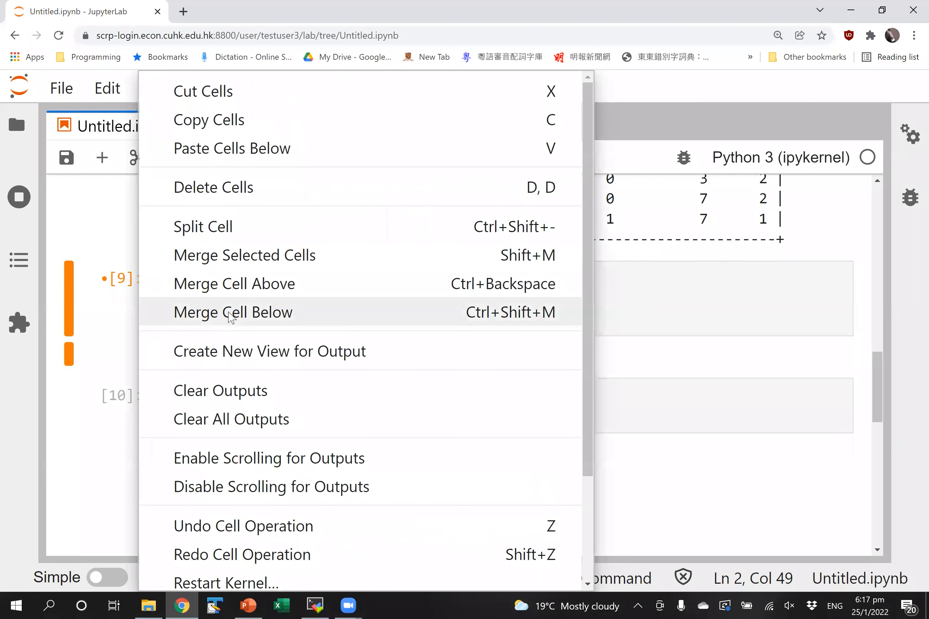
pyautogui.rightClick(655, 325)
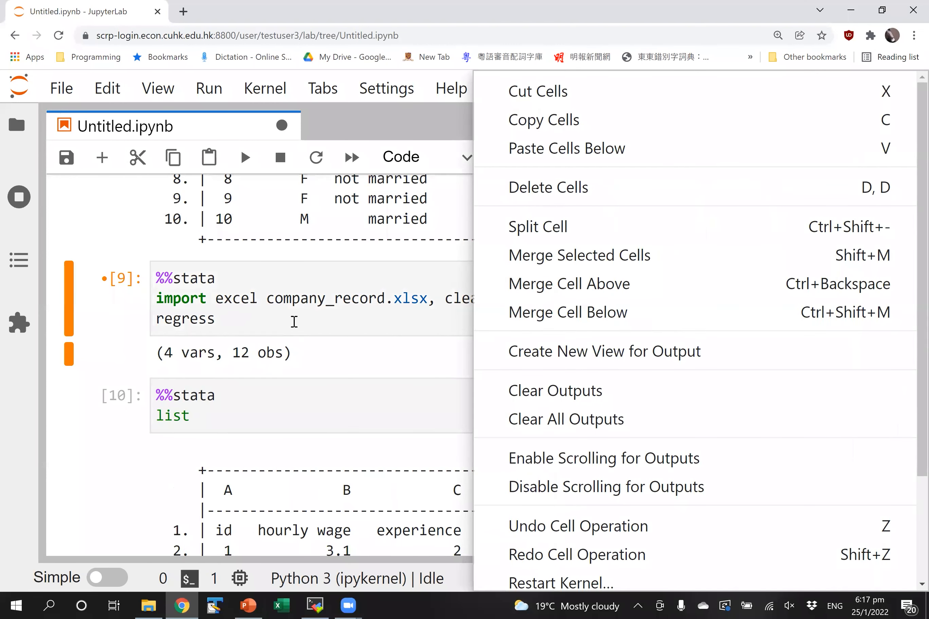
pyautogui.click(294, 322)
pyautogui.press('BackSpace')
pyautogui.press('BackSpace')
pyautogui.press('BackSpace')
pyautogui.press('BackSpace')
pyautogui.press('BackSpace')
pyautogui.press('BackSpace')
pyautogui.press('BackSpace')
pyautogui.press('BackSpace')
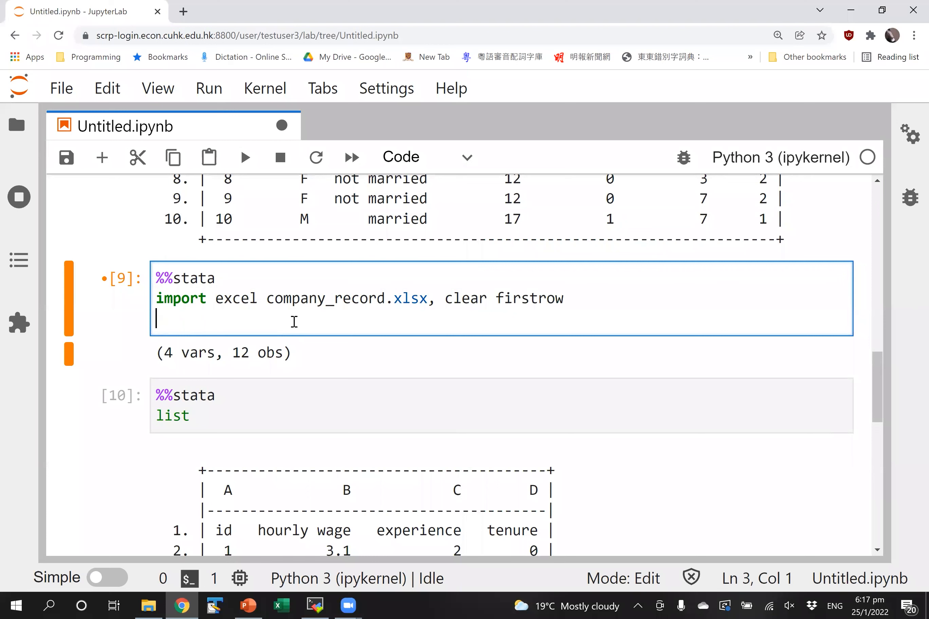
pyautogui.write('list')
pyautogui.hotkey('shift', 'Return')
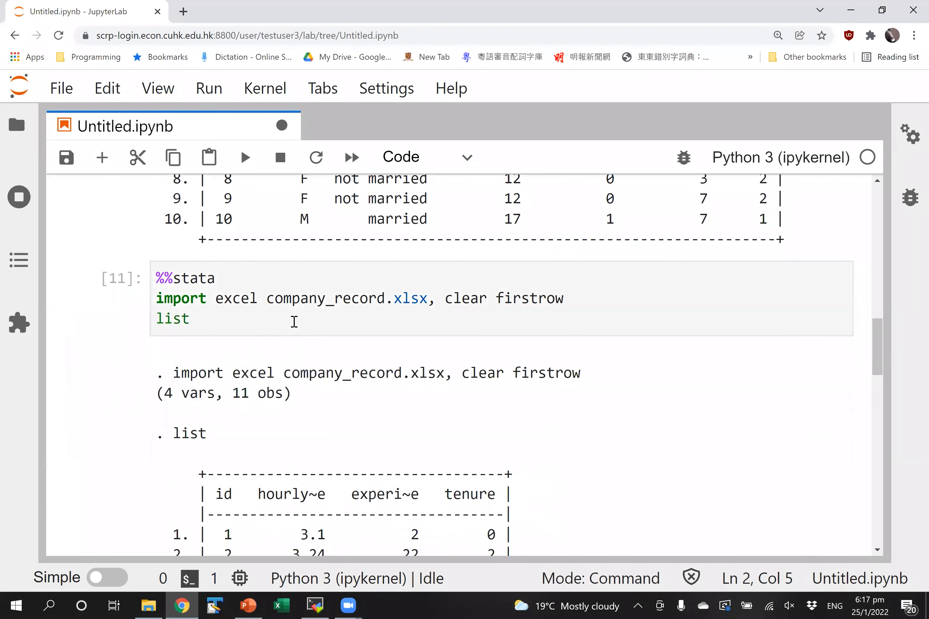
# - Review the 11 listed observations with named columns like id and tenure, then resume editing
pyautogui.scroll(-5, 293, 321)
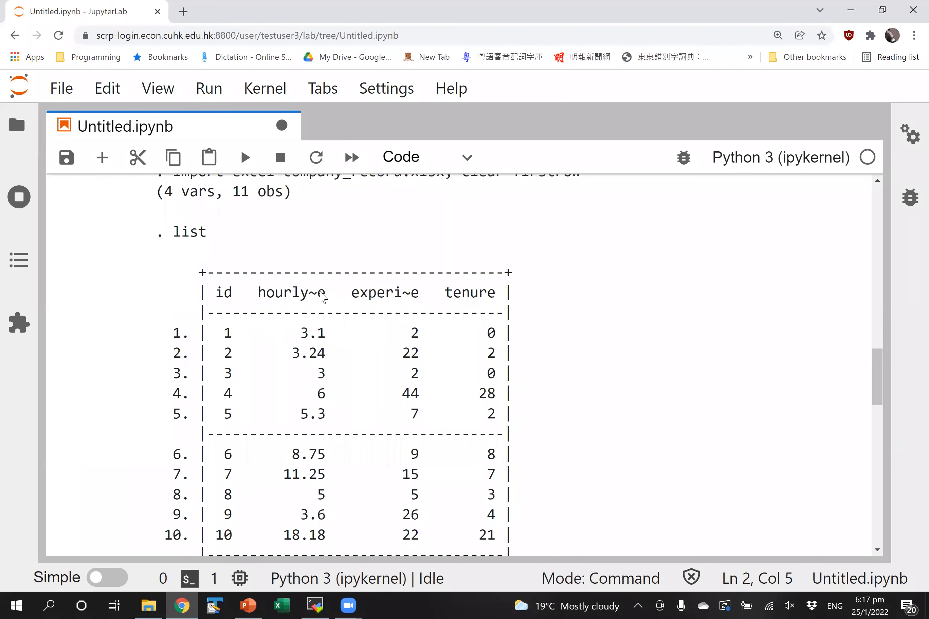
pyautogui.scroll(3, 361, 278)
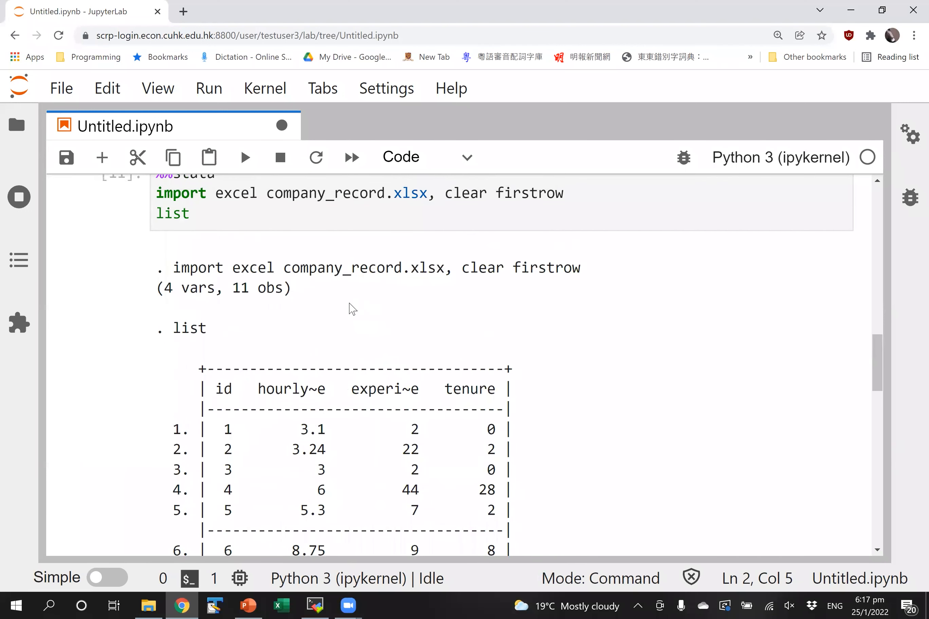
pyautogui.scroll(1, 352, 309)
pyautogui.scroll(2, 351, 309)
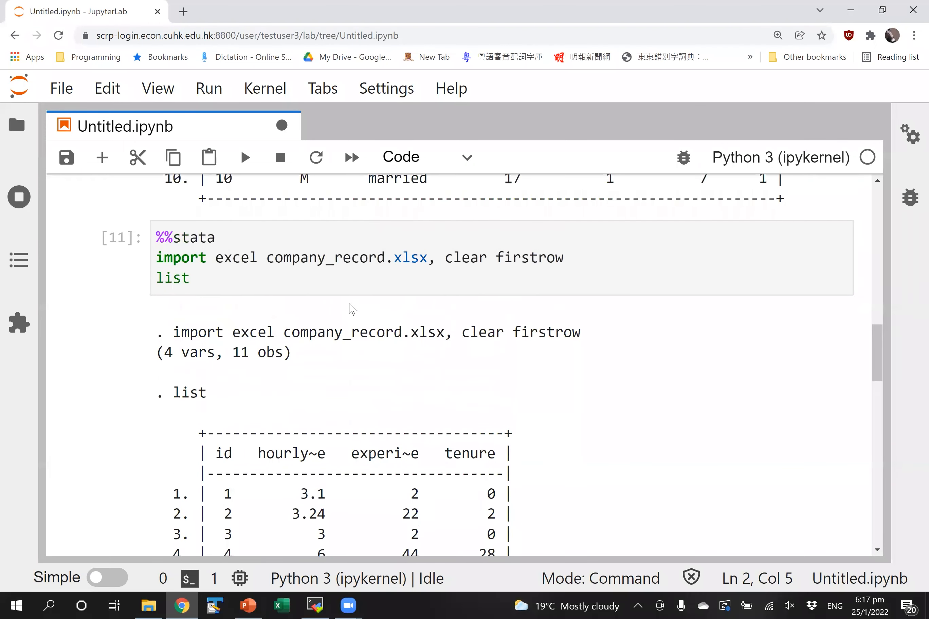
pyautogui.scroll(-10, 263, 338)
pyautogui.scroll(8, 263, 343)
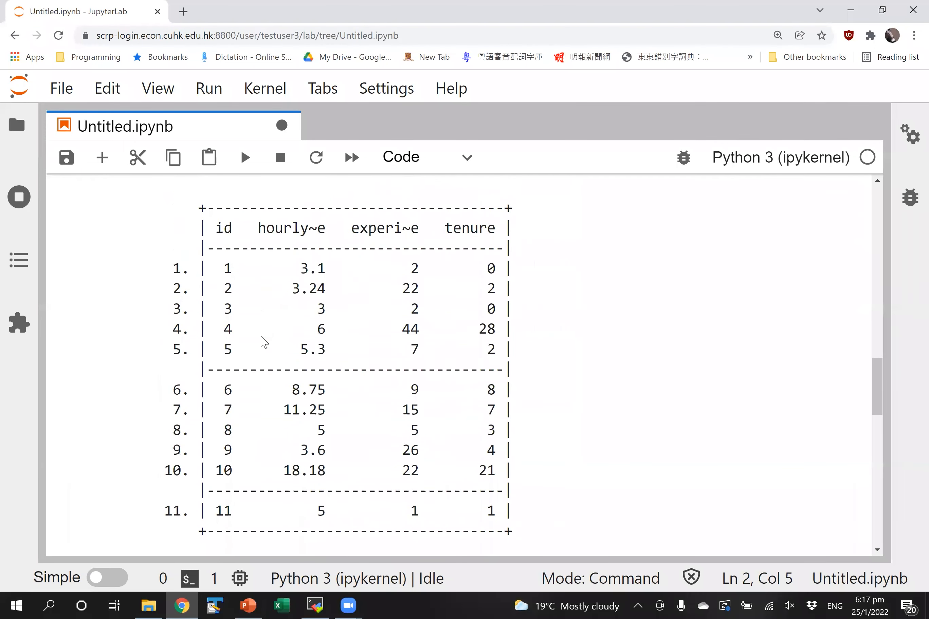
pyautogui.click(282, 250)
pyautogui.scroll(-10, 282, 256)
pyautogui.moveTo(193, 437); pyautogui.dragTo(133, 518)
pyautogui.click(133, 442)
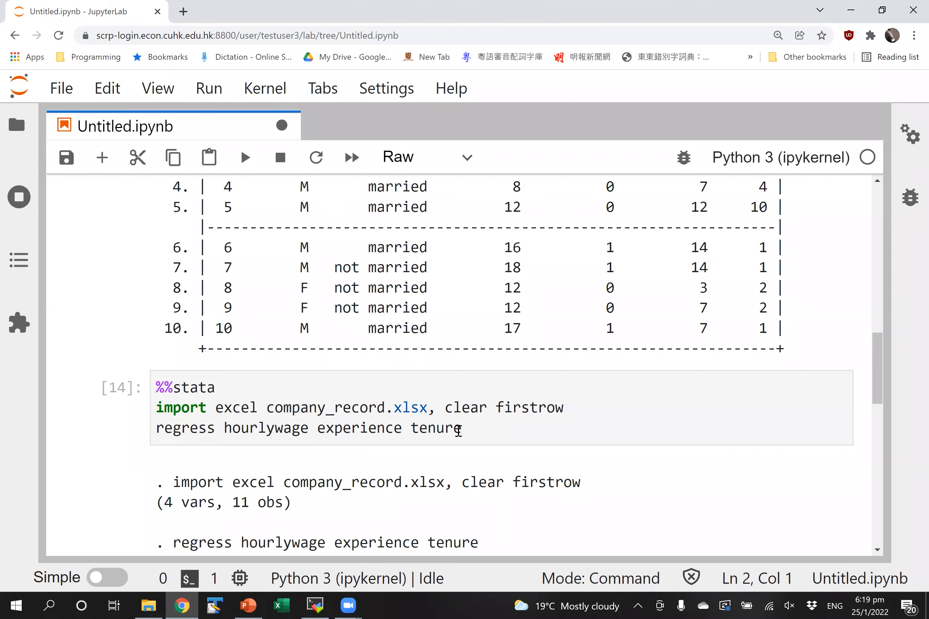
# - Select both regression output tables for experience, tenure and the constant
pyautogui.scroll(-8, 458, 431)
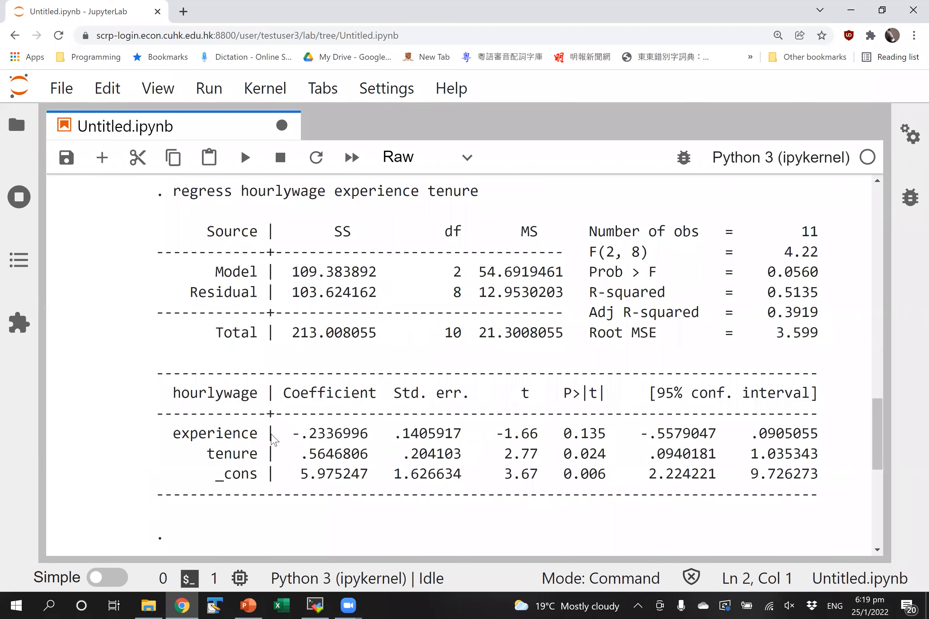
pyautogui.moveTo(191, 232); pyautogui.dragTo(742, 481)
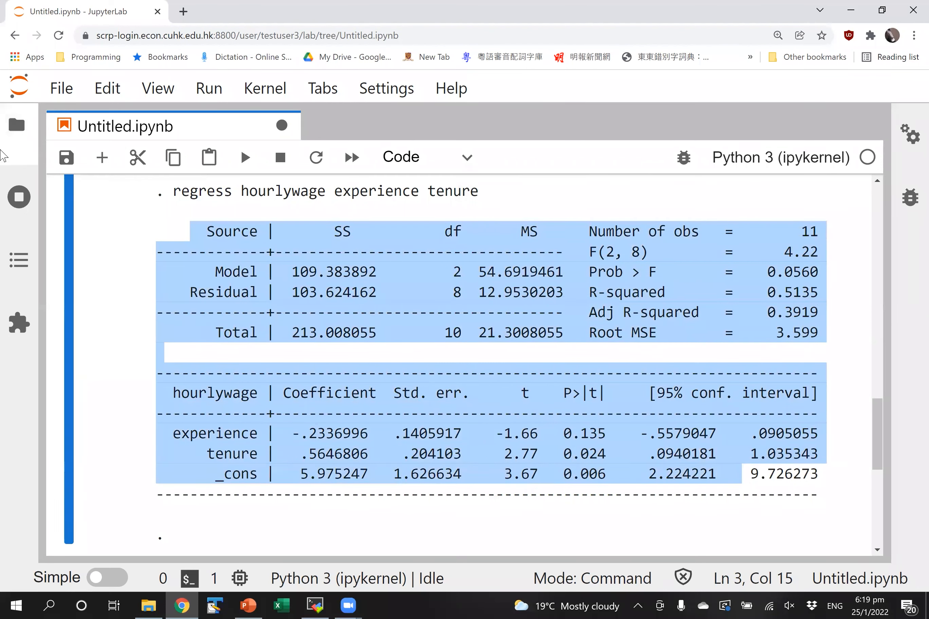
pyautogui.click(349, 271)
pyautogui.moveTo(181, 232); pyautogui.dragTo(837, 508)
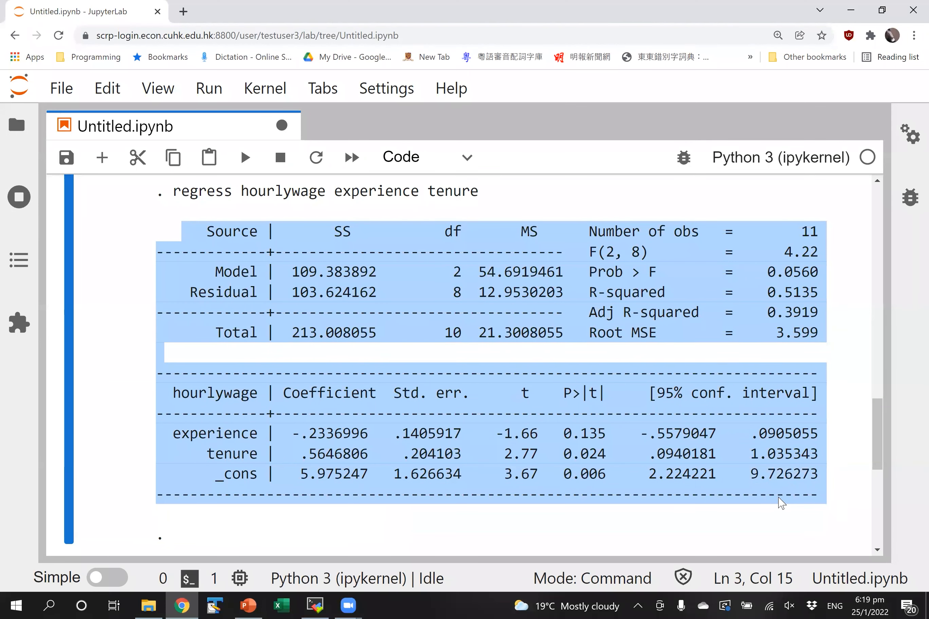
pyautogui.click(762, 463)
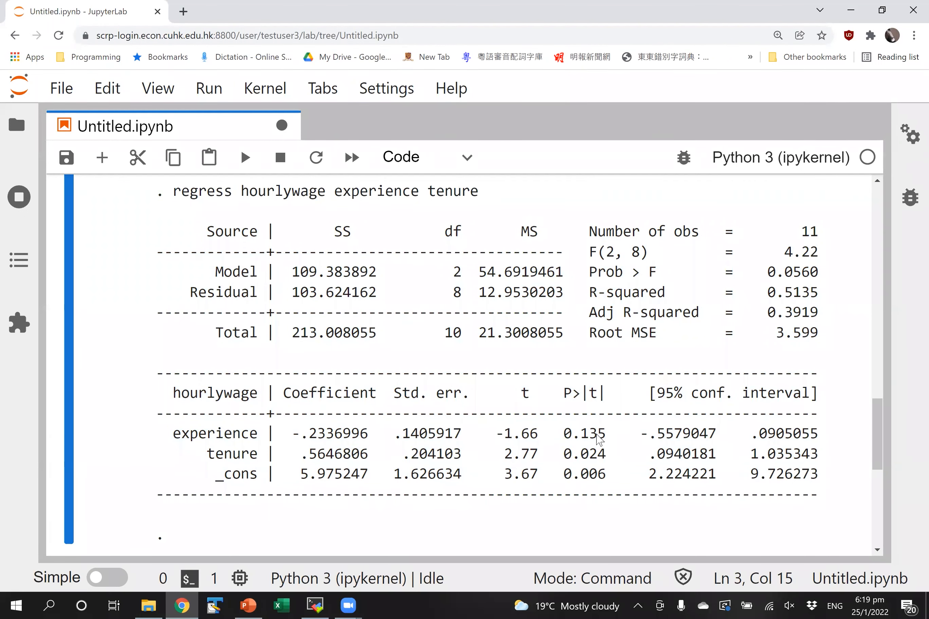
# - Delete the leftover raw %%stata cell below the regression output
pyautogui.scroll(-3, 559, 535)
pyautogui.click(124, 445)
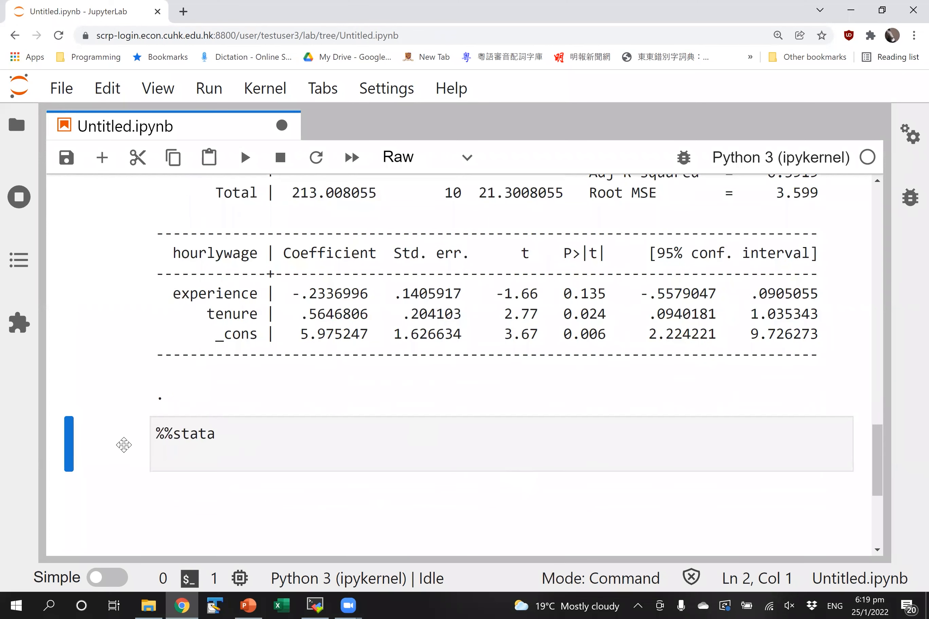
pyautogui.click(197, 388)
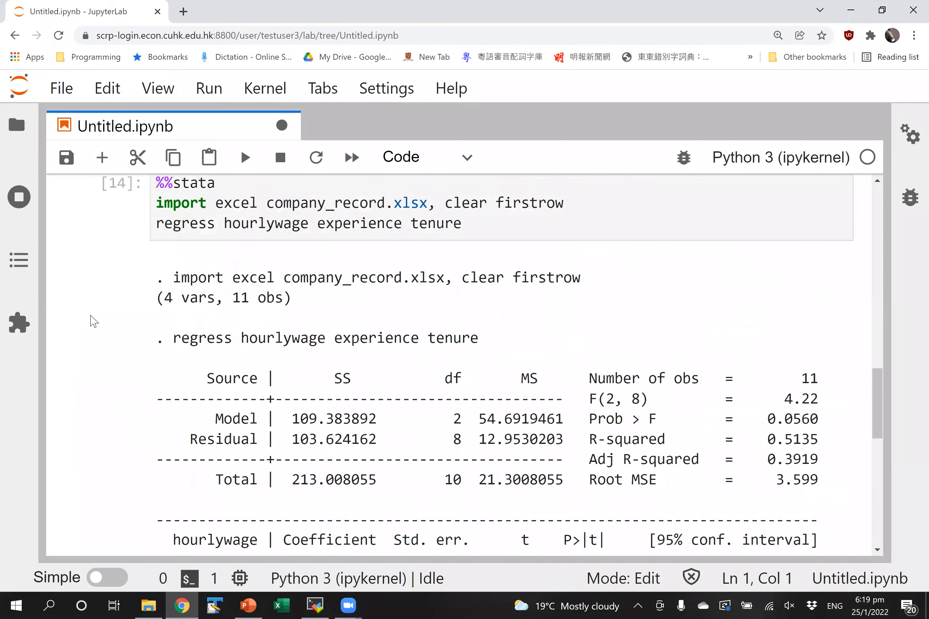
pyautogui.scroll(6, 90, 321)
pyautogui.scroll(5, 92, 321)
pyautogui.scroll(-12, 92, 322)
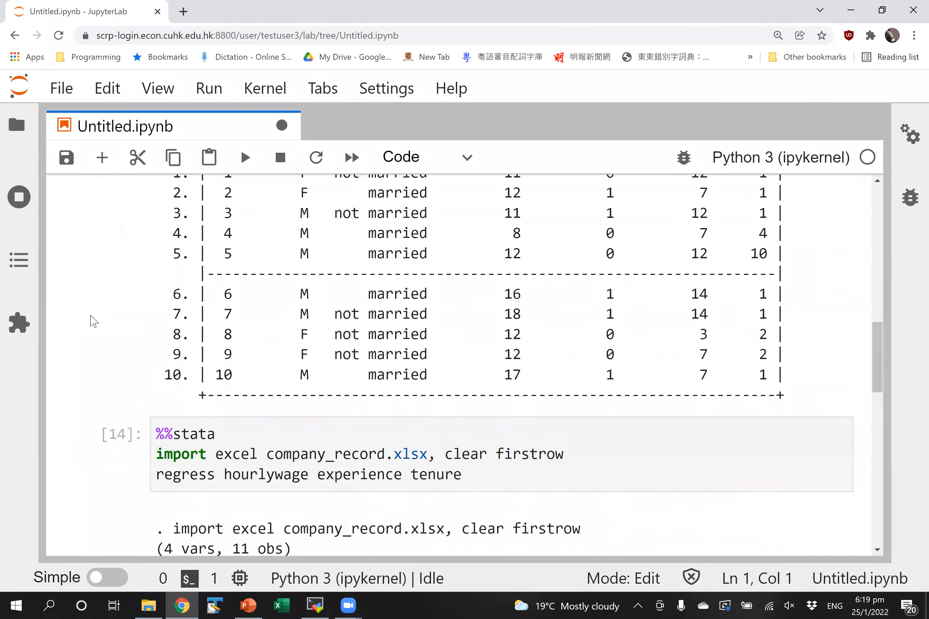
pyautogui.scroll(-5, 92, 321)
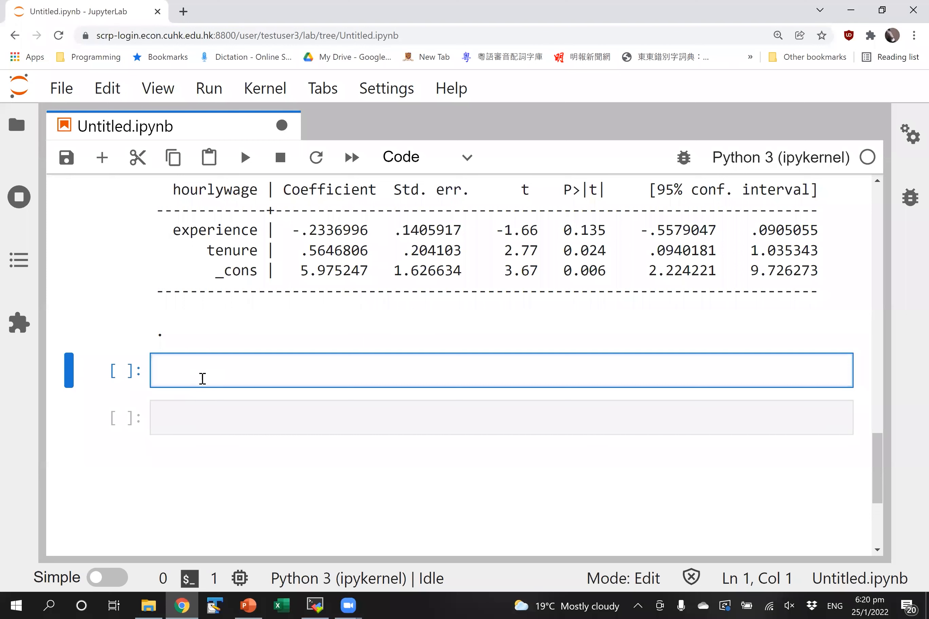
# - Write and run a cell with 'import numpy as np' and 'A = np.asarray([1,2,3])'
pyautogui.write('import numpy')
pyautogui.press('Return')
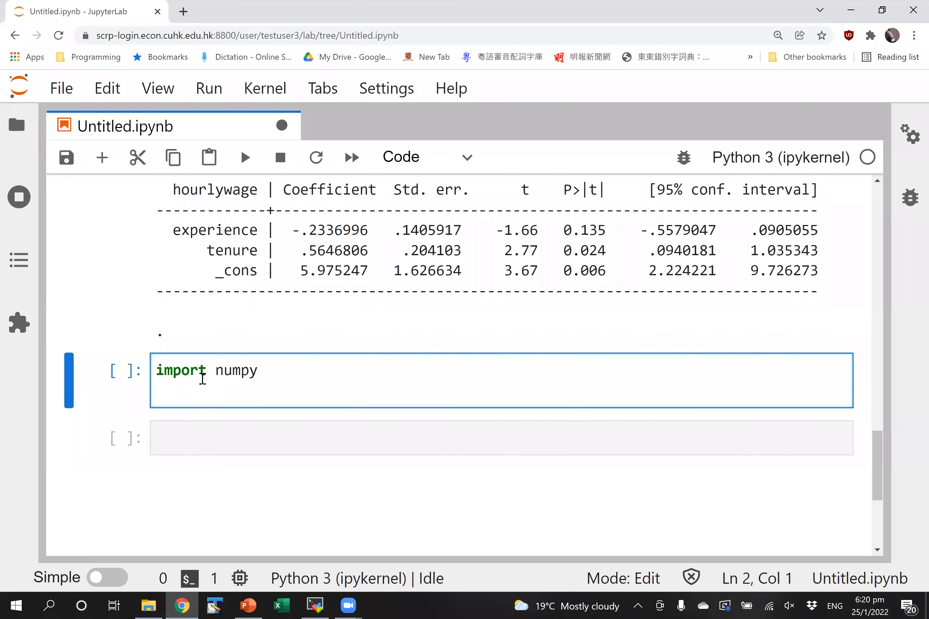
pyautogui.press('BackSpace')
pyautogui.write('as np')
pyautogui.press('Return')
pyautogui.write('A')
pyautogui.press('BackSpace')
pyautogui.write('A = np.')
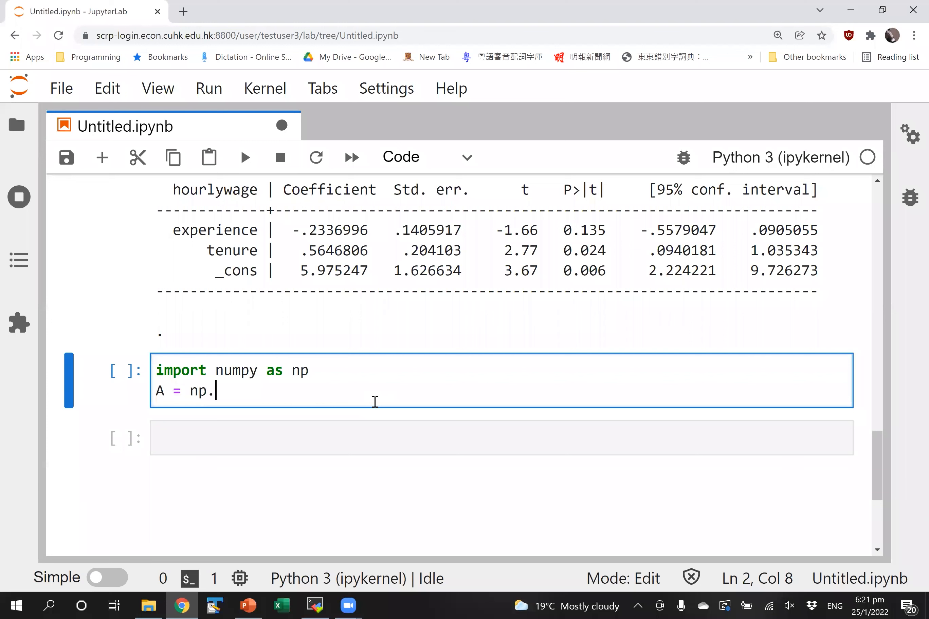
pyautogui.write('asarray([')
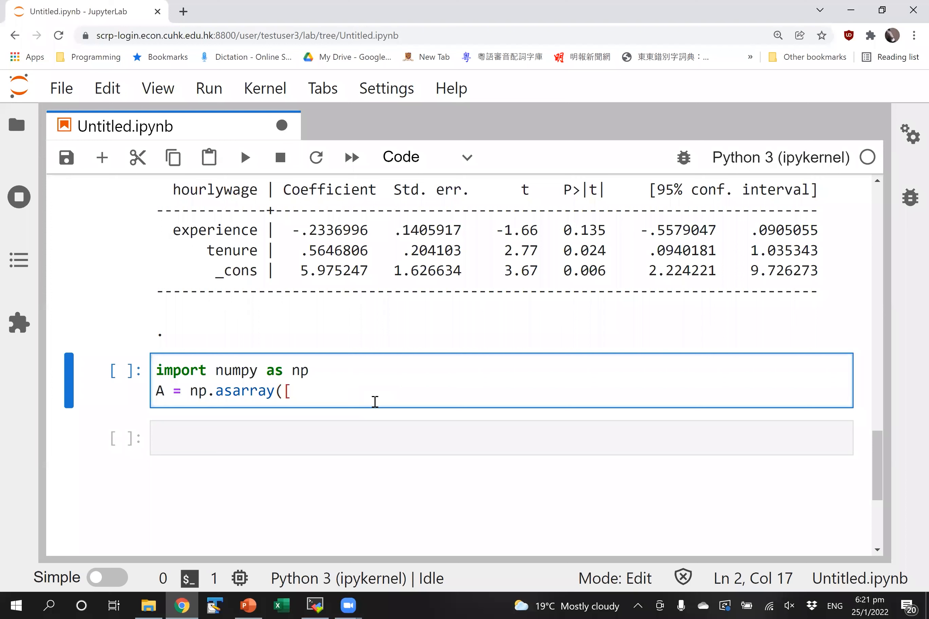
pyautogui.write('1,2,3])')
pyautogui.hotkey('shift', 'Return')
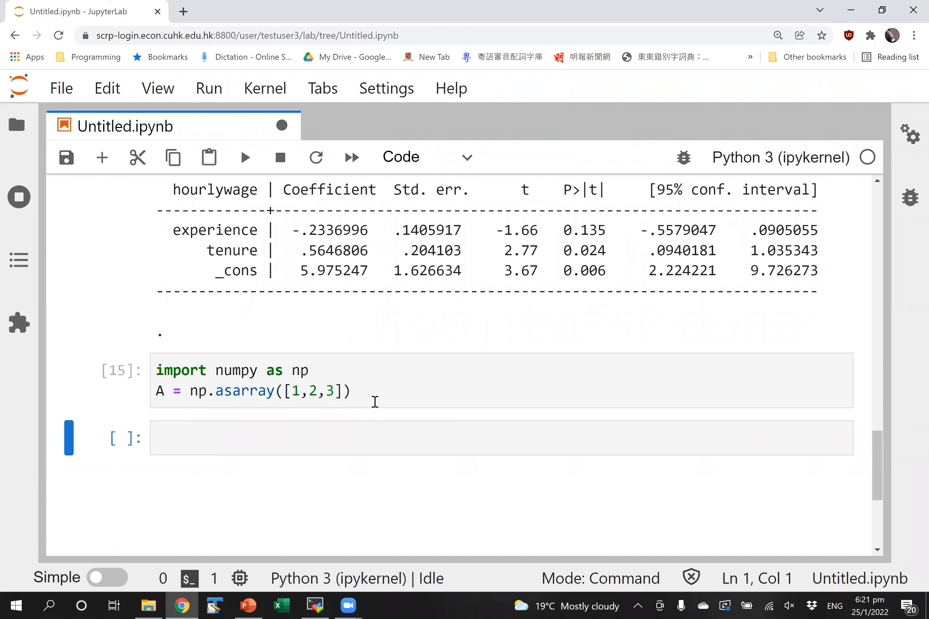
pyautogui.click(368, 397)
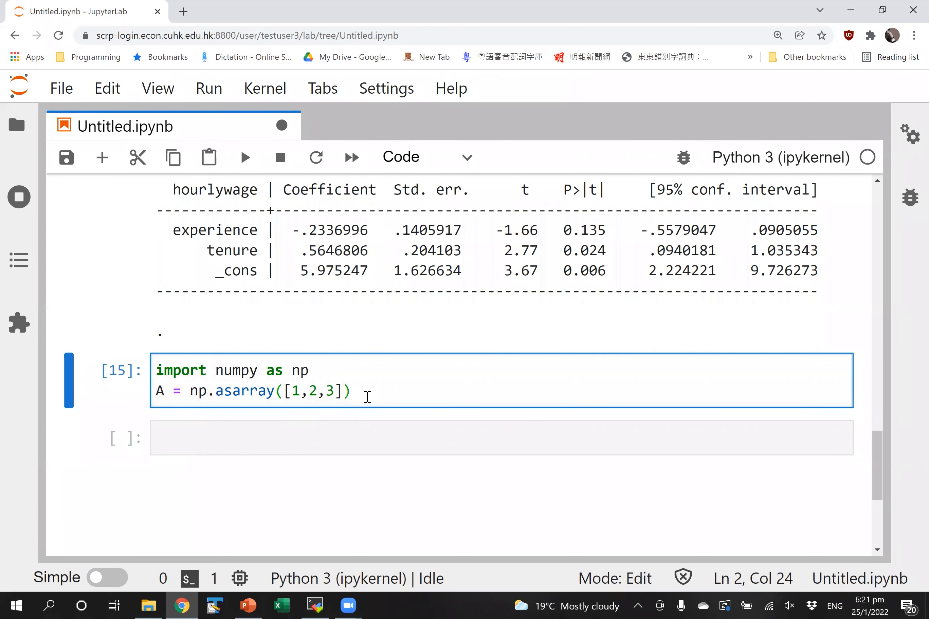
pyautogui.click(289, 443)
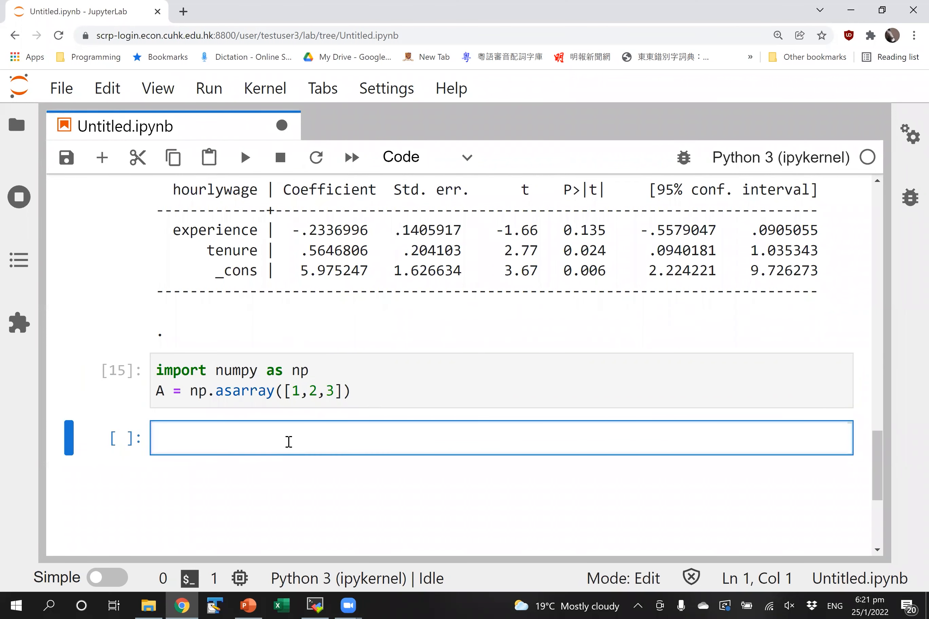
# - Write and run a '%%stata -d A -force' cell that summarizes the data
pyautogui.write('%%stata -d')
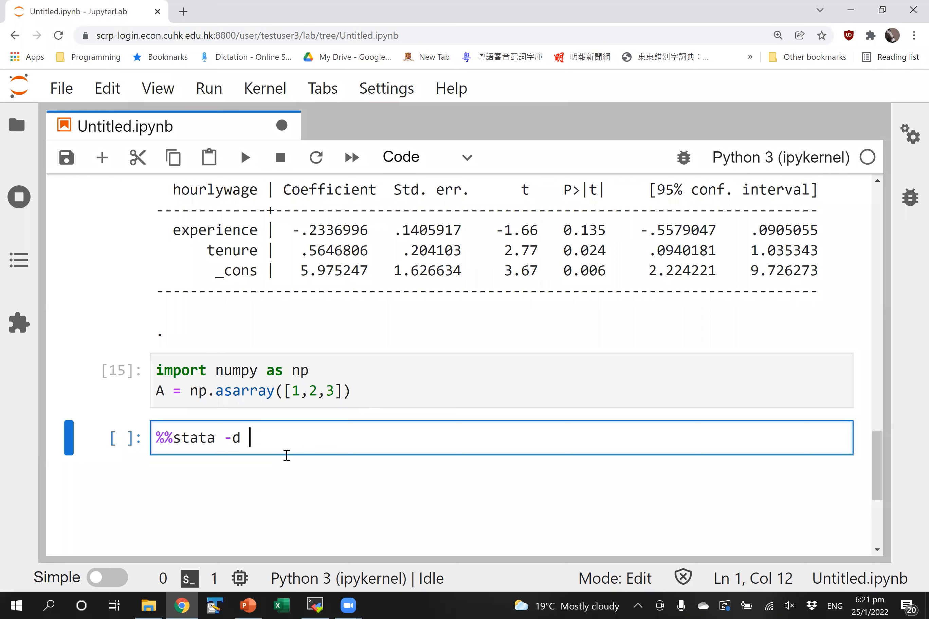
pyautogui.write('A -')
pyautogui.press('BackSpace')
pyautogui.write('-force')
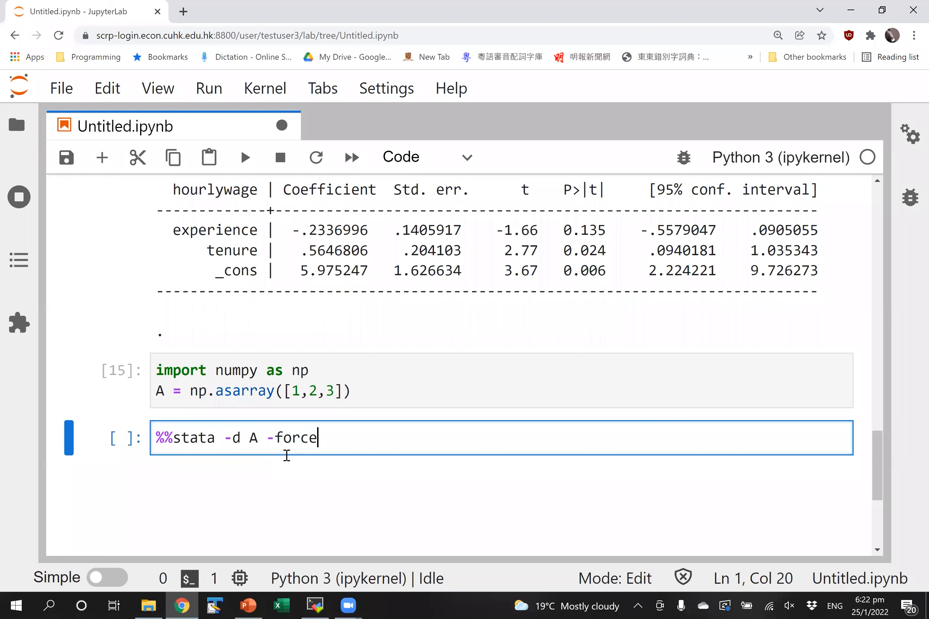
pyautogui.press('Return')
pyautogui.write('summarize')
pyautogui.hotkey('shift', 'Return')
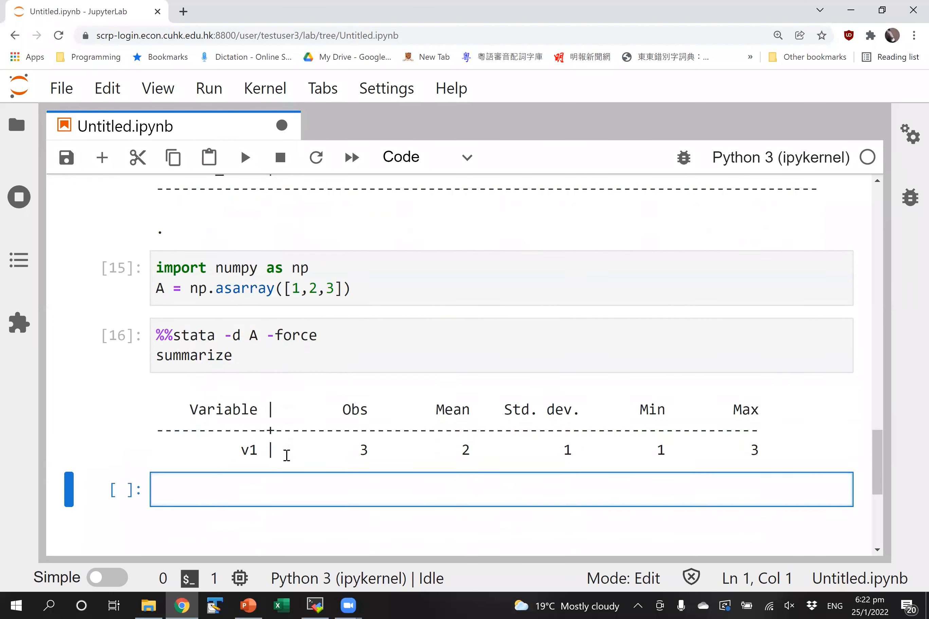
# - Change summarize to list and rerun, showing variable v1 with values 1, 2, 3
pyautogui.moveTo(251, 356); pyautogui.dragTo(141, 361)
pyautogui.write('list')
pyautogui.hotkey('shift', 'Return')
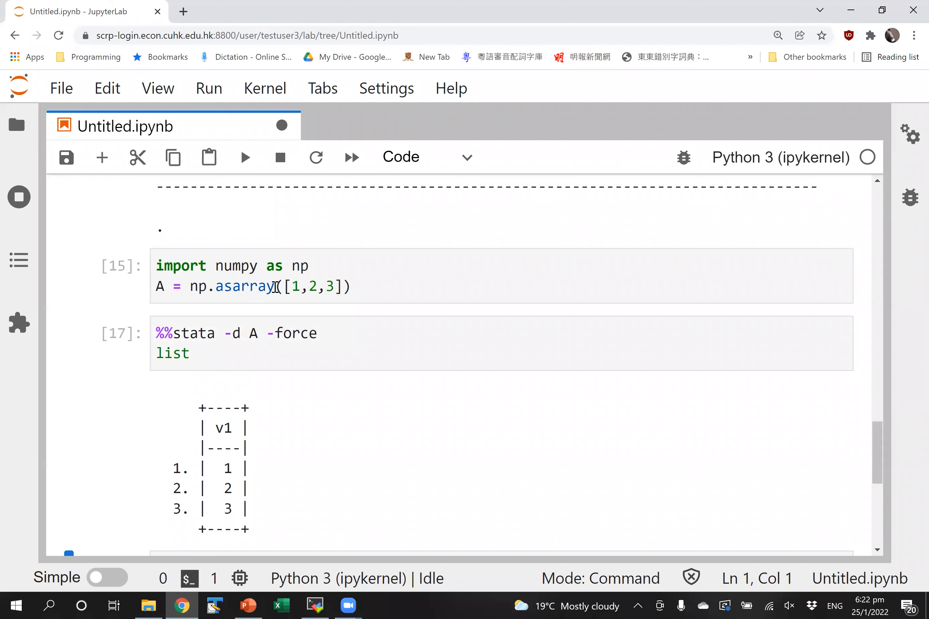
pyautogui.click(320, 338)
pyautogui.moveTo(250, 334); pyautogui.dragTo(258, 335)
pyautogui.click(259, 335)
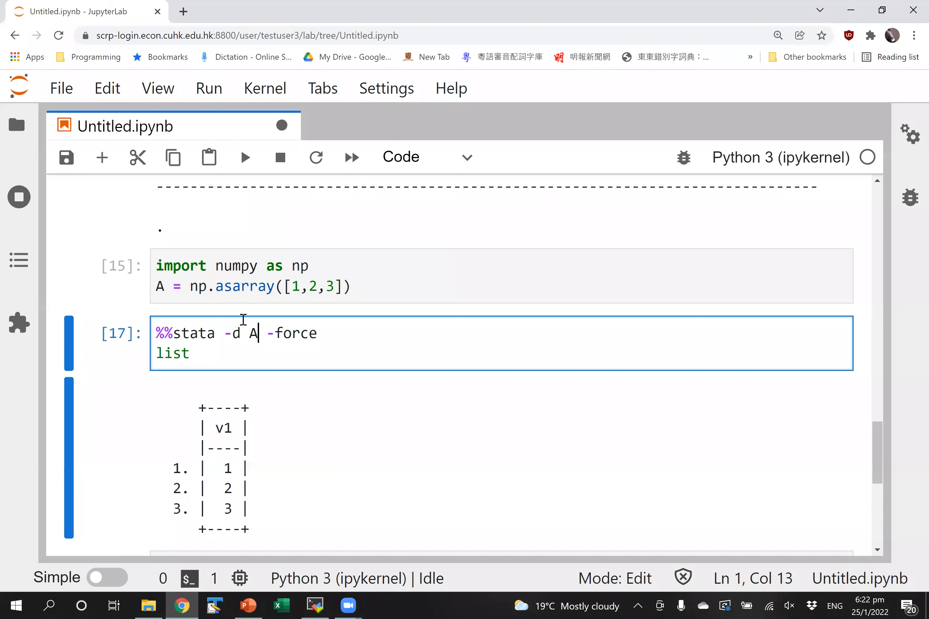
pyautogui.click(289, 351)
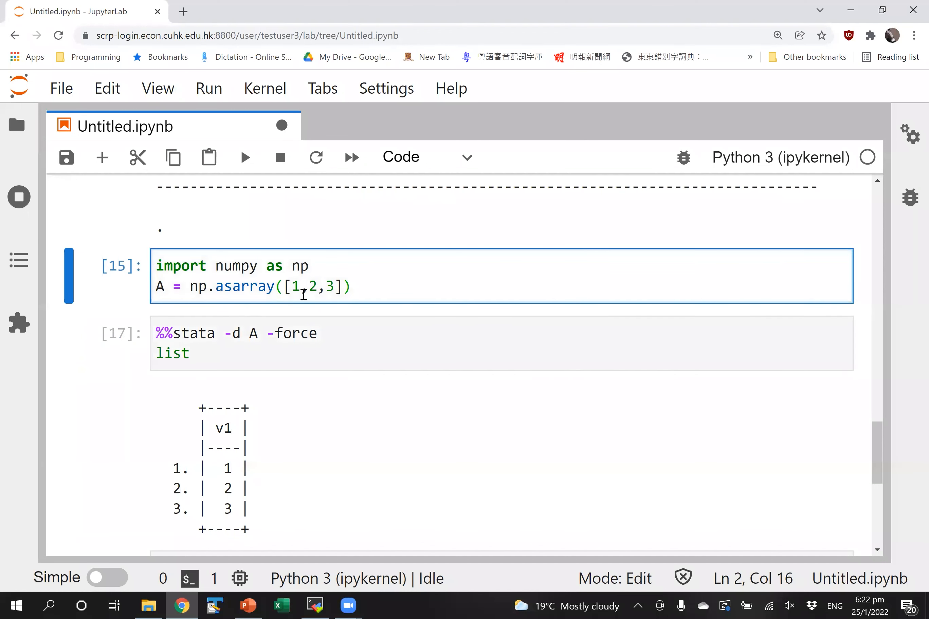
# - Edit cell [15] so A = np.asarray([[1,2,3],[4,5,6]]) and run it
pyautogui.write('[')
pyautogui.press('Right')
pyautogui.press('Right')
pyautogui.press('Right')
pyautogui.press('Right')
pyautogui.press('Right')
pyautogui.press('Right')
pyautogui.press('Right')
pyautogui.write(',')
pyautogui.press('Return')
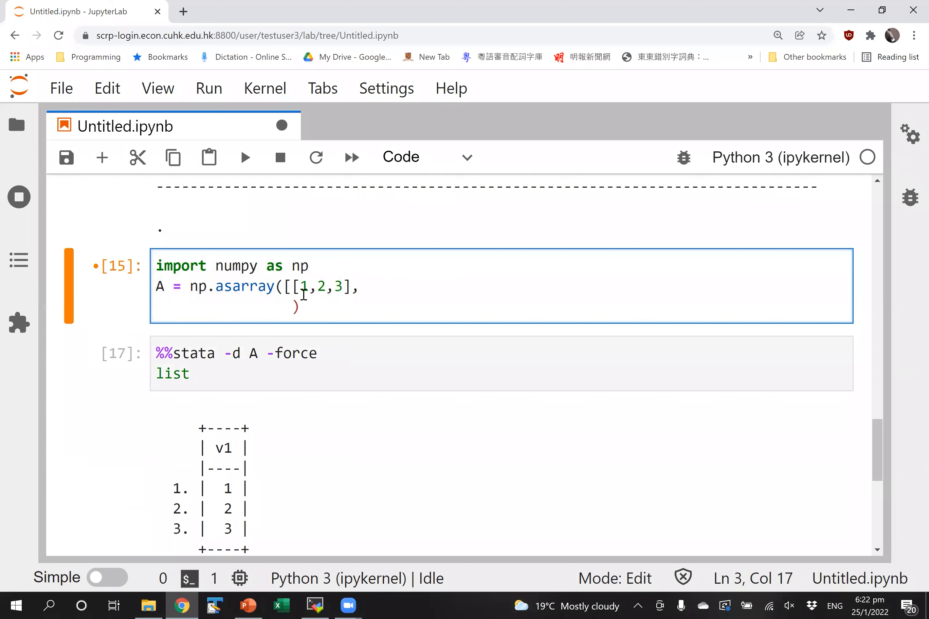
pyautogui.write(']')
pyautogui.press('BackSpace')
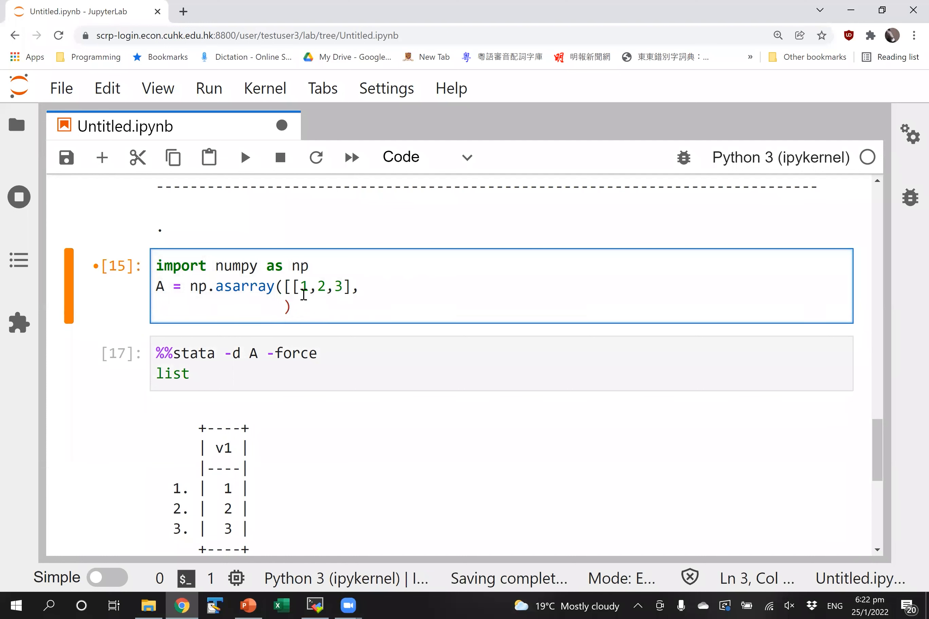
pyautogui.write('[4,5,6]]')
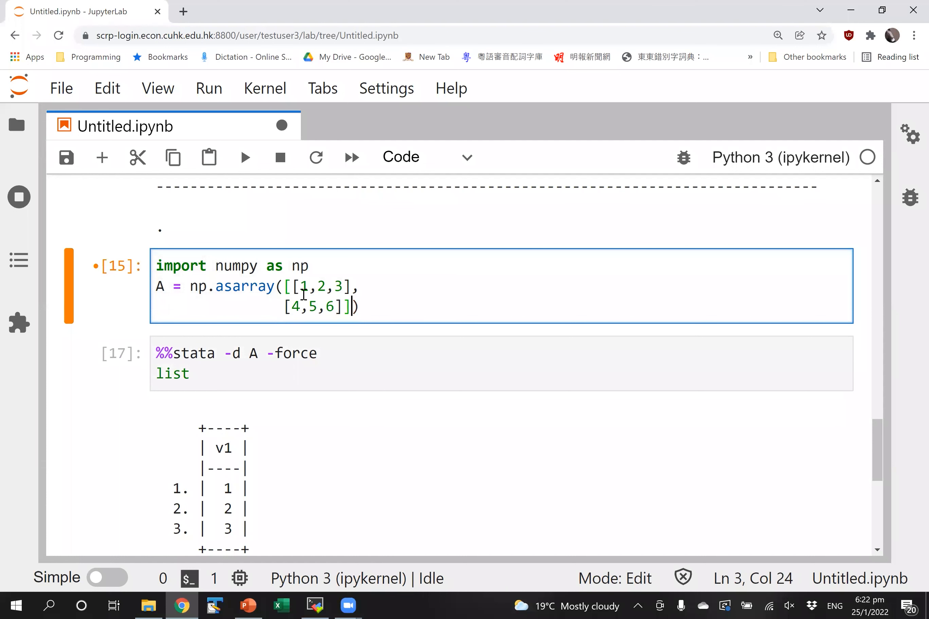
pyautogui.hotkey('shift', 'Return')
pyautogui.hotkey('shift', 'Return')
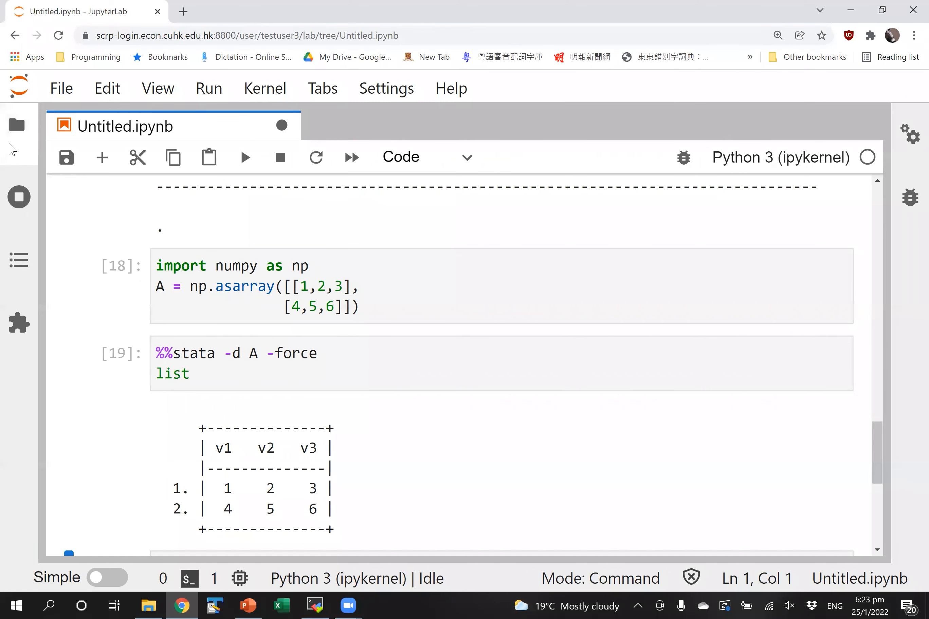
# - Toggle the File Browser sidebar, return to the notebook top, and switch to MobaXterm
pyautogui.click(17, 125)
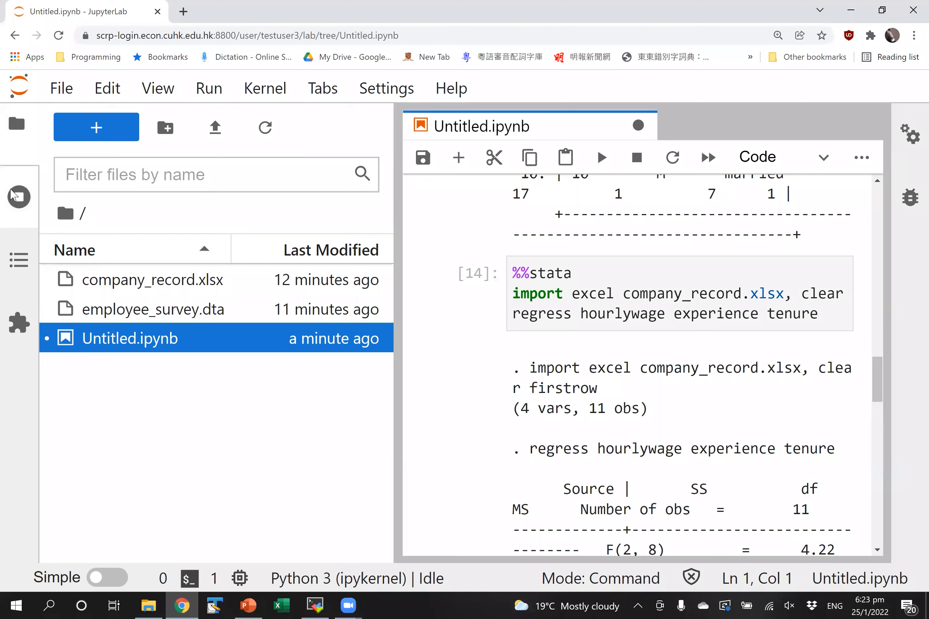
pyautogui.moveTo(879, 388); pyautogui.dragTo(856, 246)
pyautogui.click(7, 128)
pyautogui.scroll(20, 856, 244)
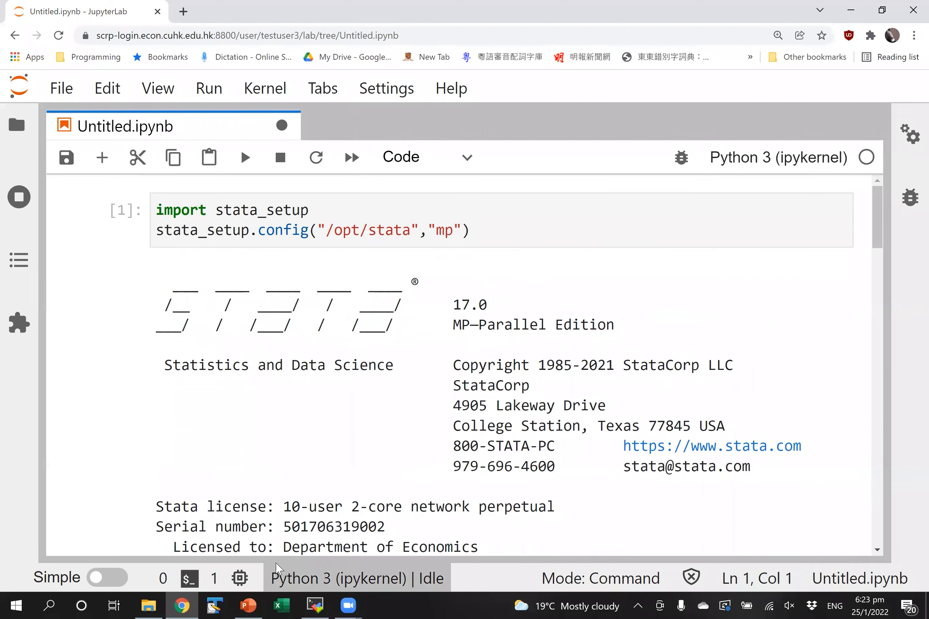
pyautogui.click(326, 604)
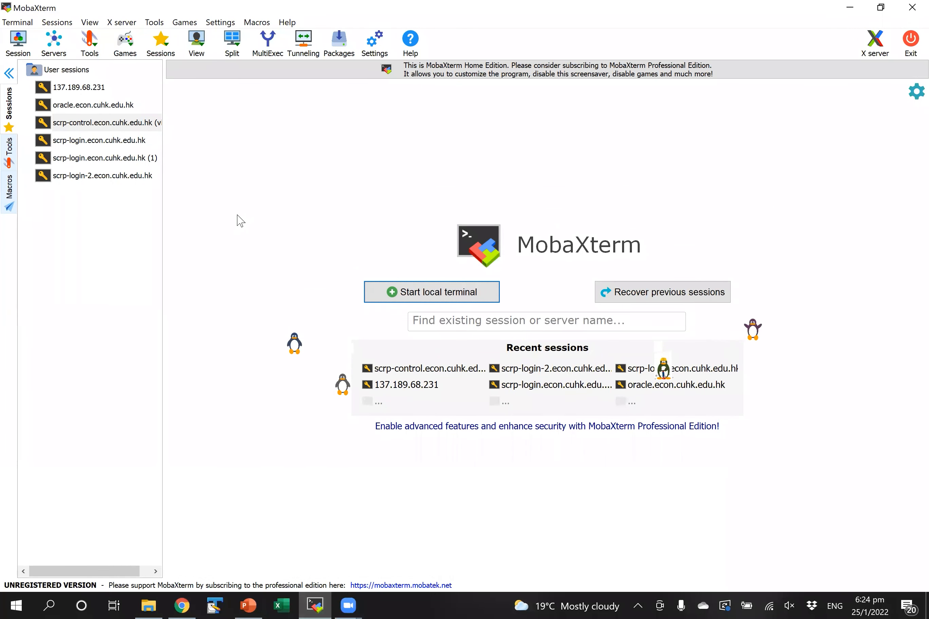
# - Create an SSH session to scrp-login.econ.cuhk.edu.hk and accept the new server identity
pyautogui.click(20, 45)
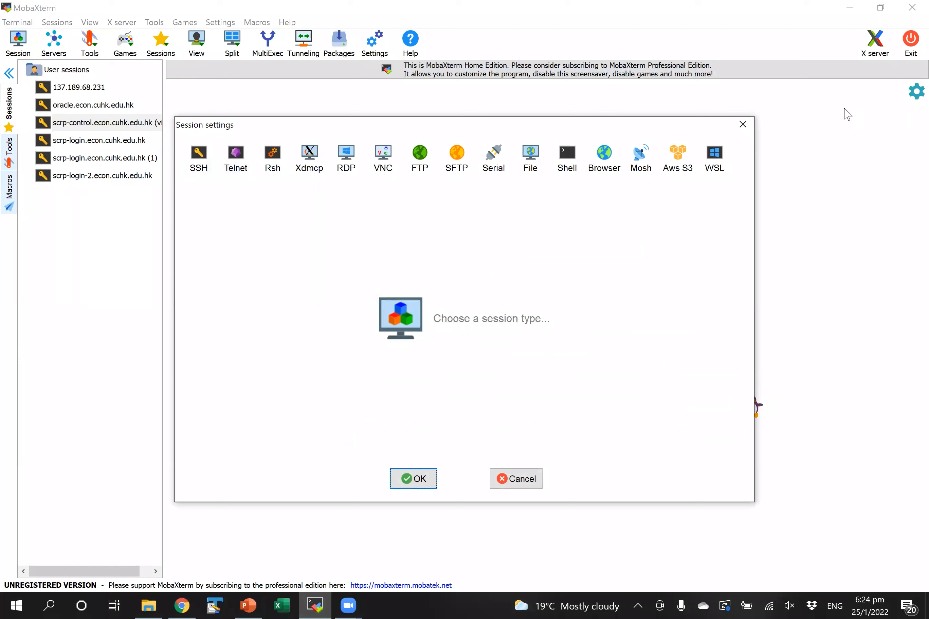
pyautogui.click(743, 125)
pyautogui.click(20, 45)
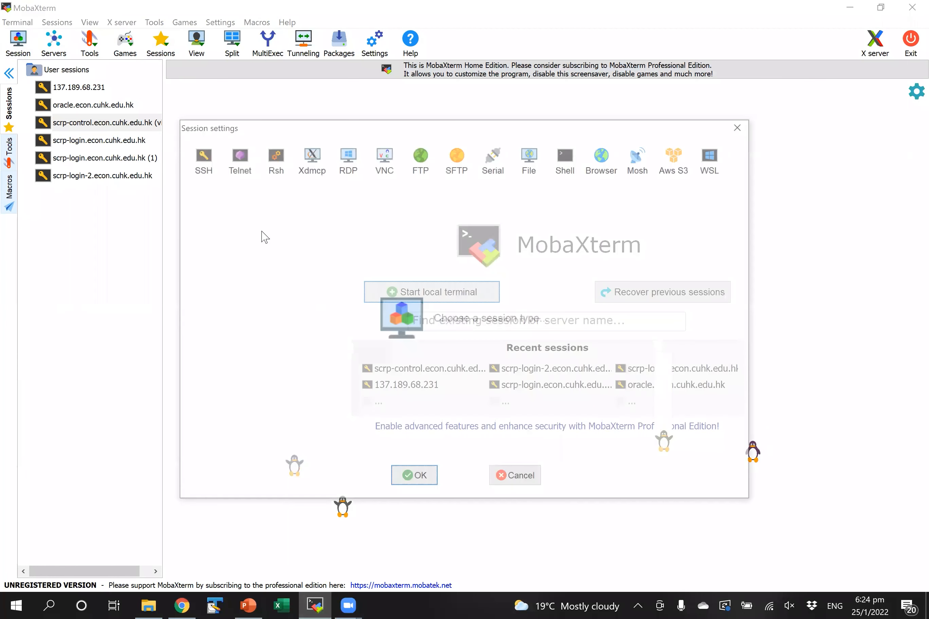
pyautogui.click(210, 167)
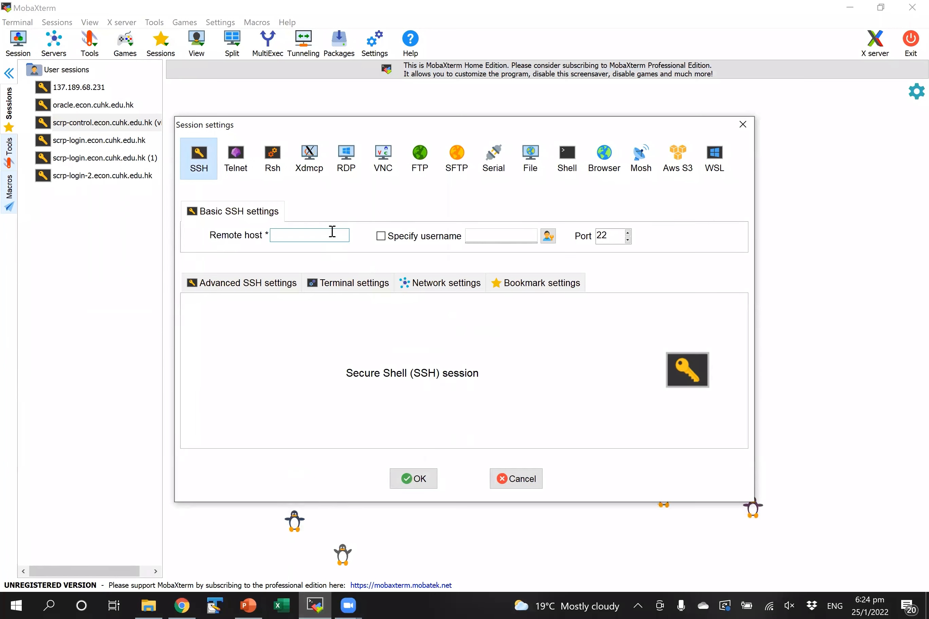
pyautogui.click(332, 234)
pyautogui.write('scrp-l')
pyautogui.write('ogin')
pyautogui.write('.econ.cuhk.edu.hk')
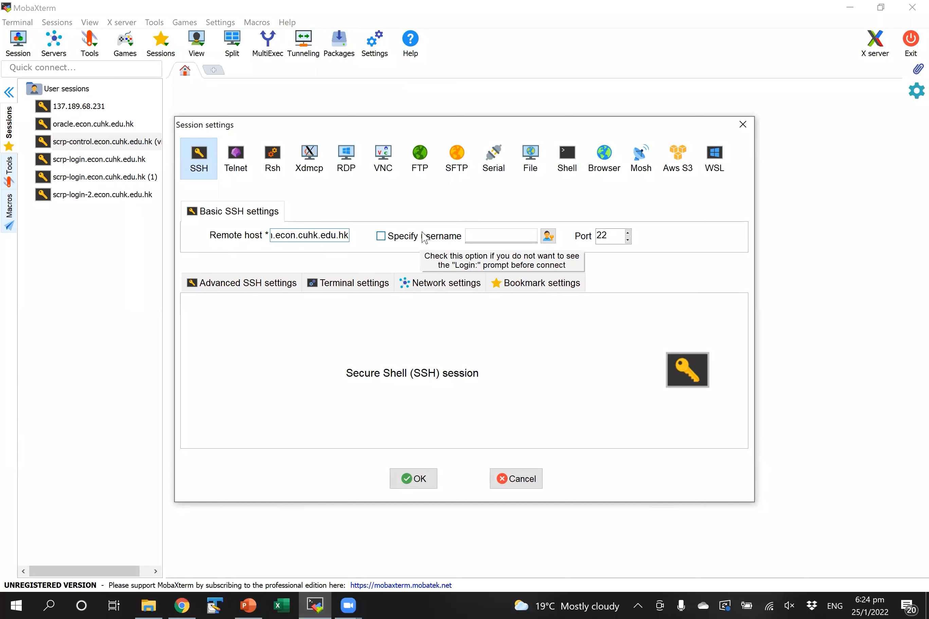
pyautogui.click(415, 479)
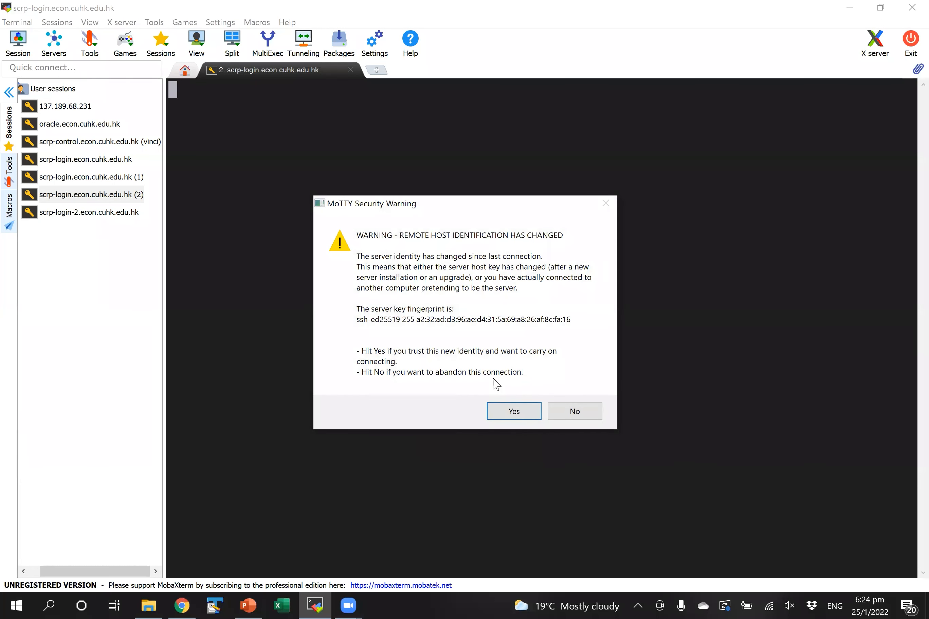
pyautogui.click(508, 413)
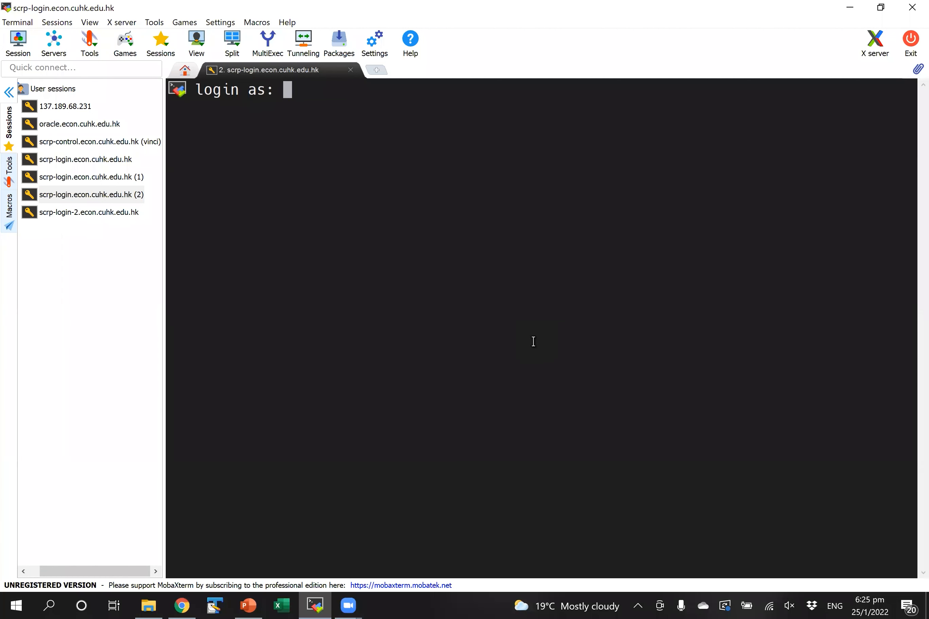
# - Log in with the account username and password, declining to save the password
pyautogui.write('testusr')
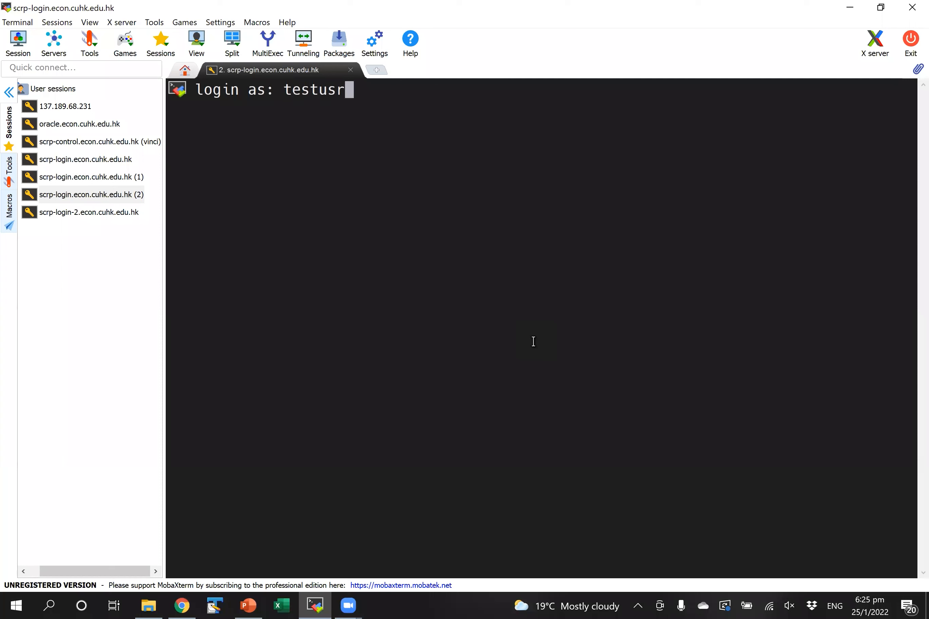
pyautogui.press('BackSpace')
pyautogui.press('BackSpace')
pyautogui.write('ser3')
pyautogui.press('Return')
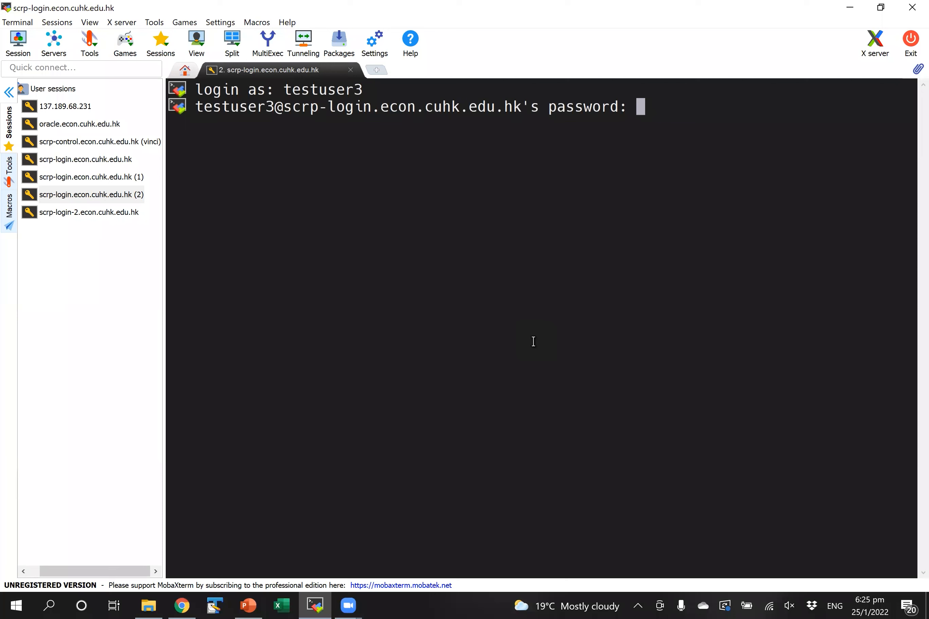
pyautogui.press('Return')
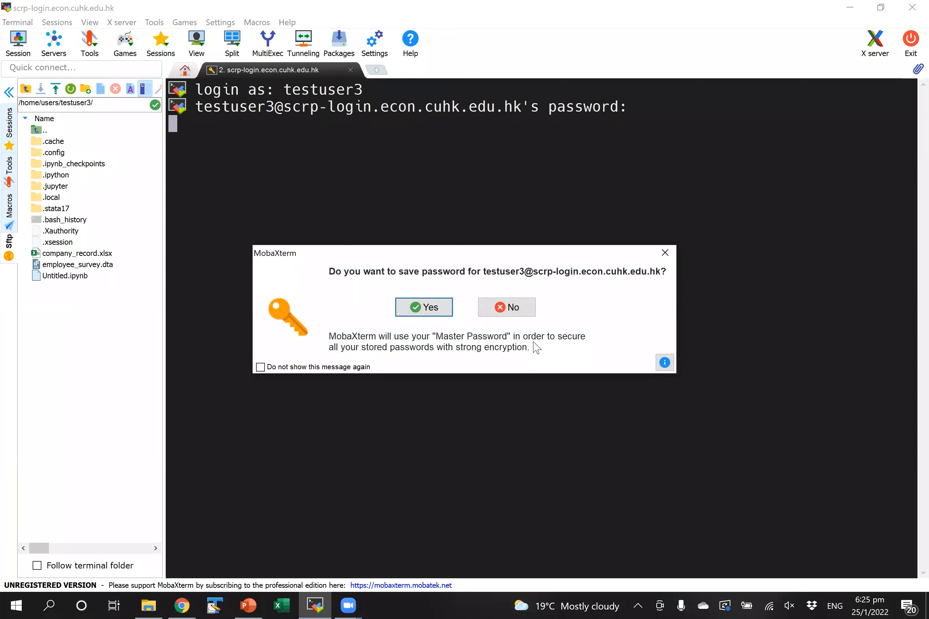
pyautogui.click(512, 308)
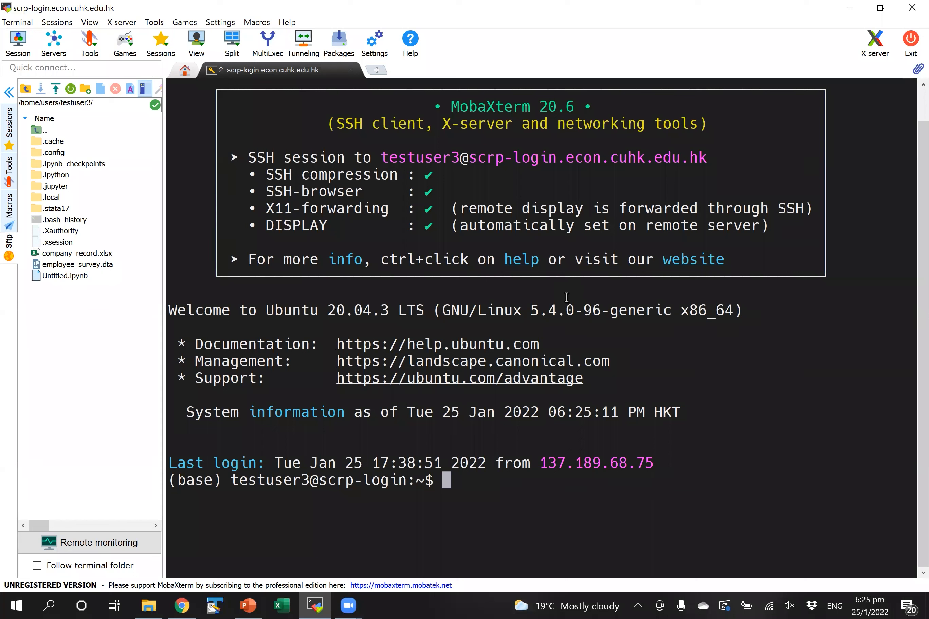
# - Launch xstata-mp, then run cd and 'use employee_survey.dta' in Stata
pyautogui.write('xstata-mp')
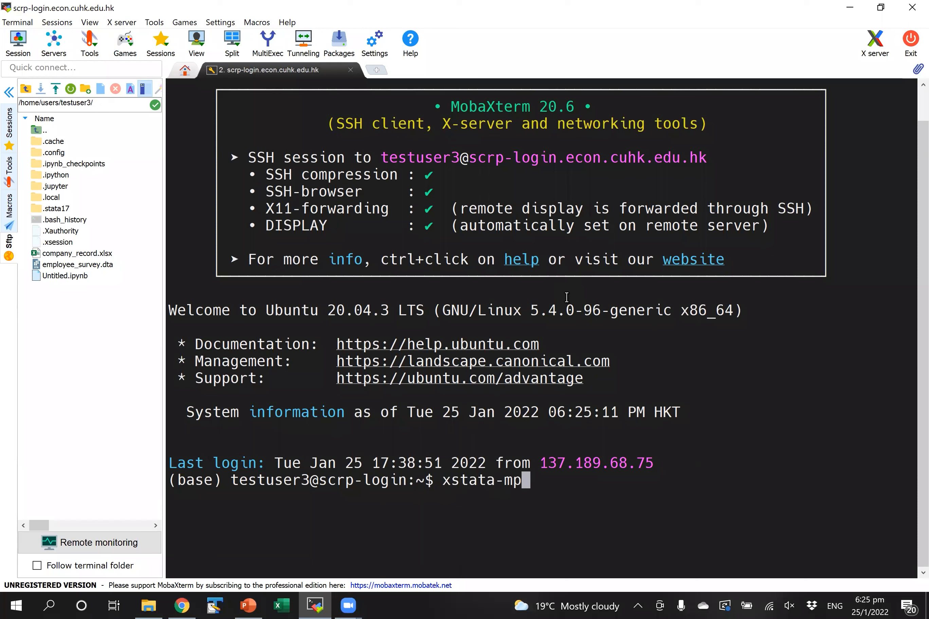
pyautogui.press('Return')
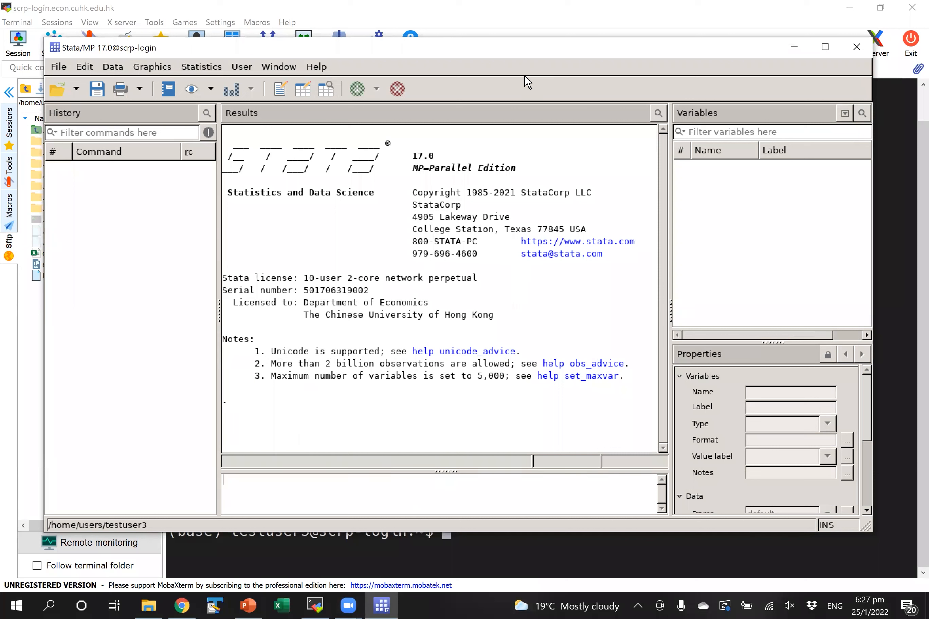
pyautogui.write('cd')
pyautogui.press('Return')
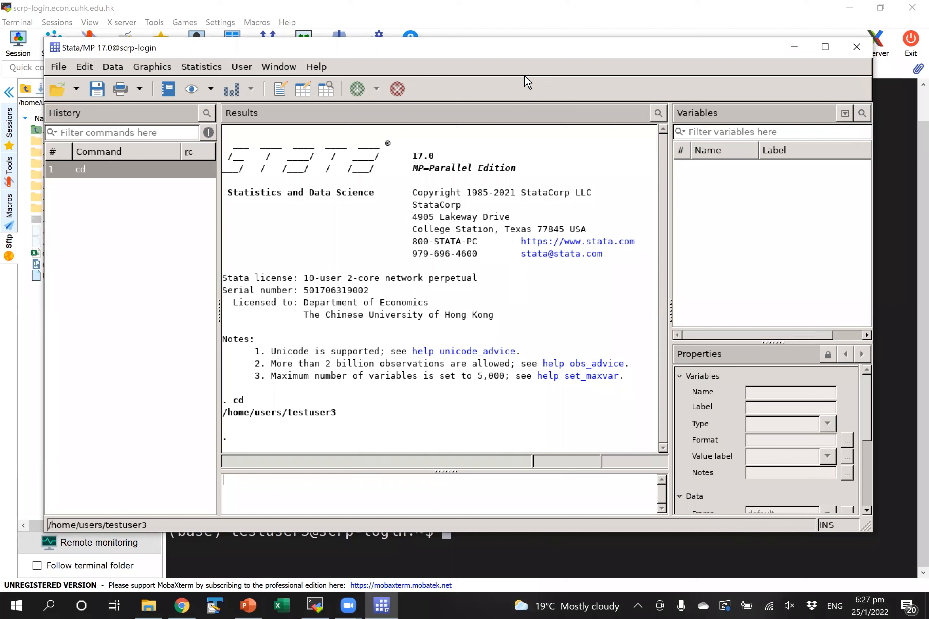
pyautogui.write('use employee_survey.dta')
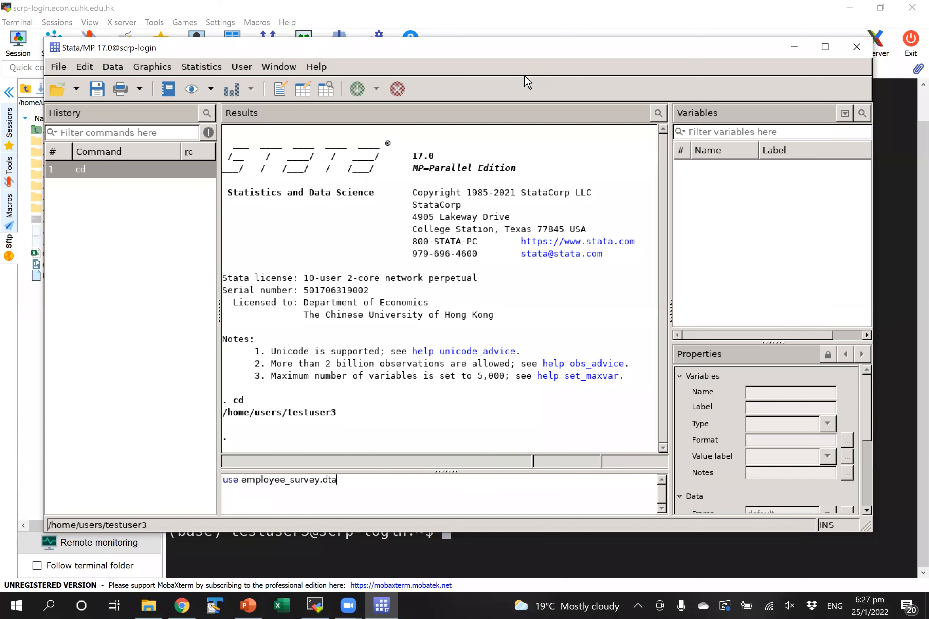
pyautogui.press('Return')
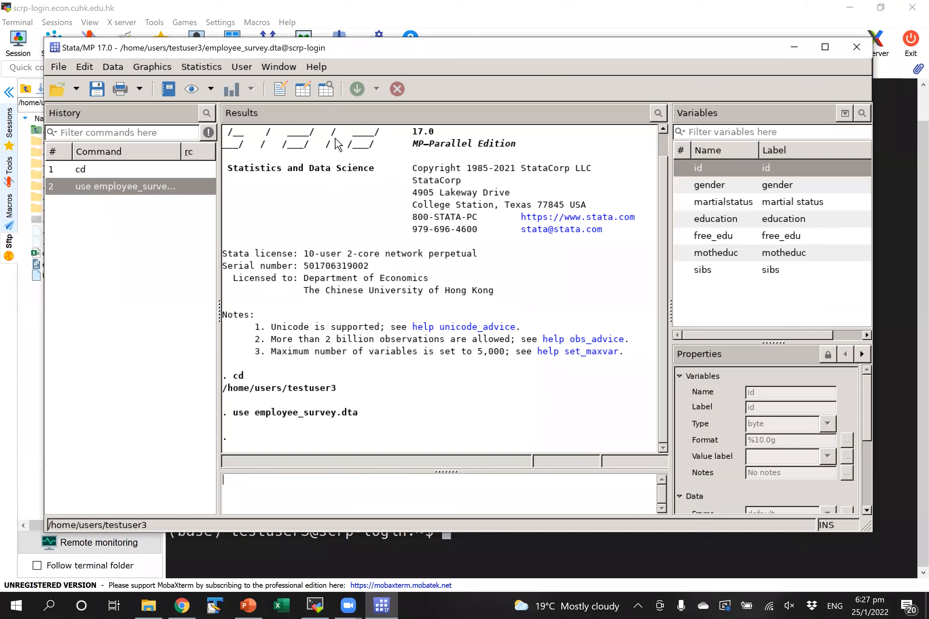
# - Open the data in the Data Editor in Edit mode, edit observation 3's free_edu, then close it
pyautogui.click(326, 90)
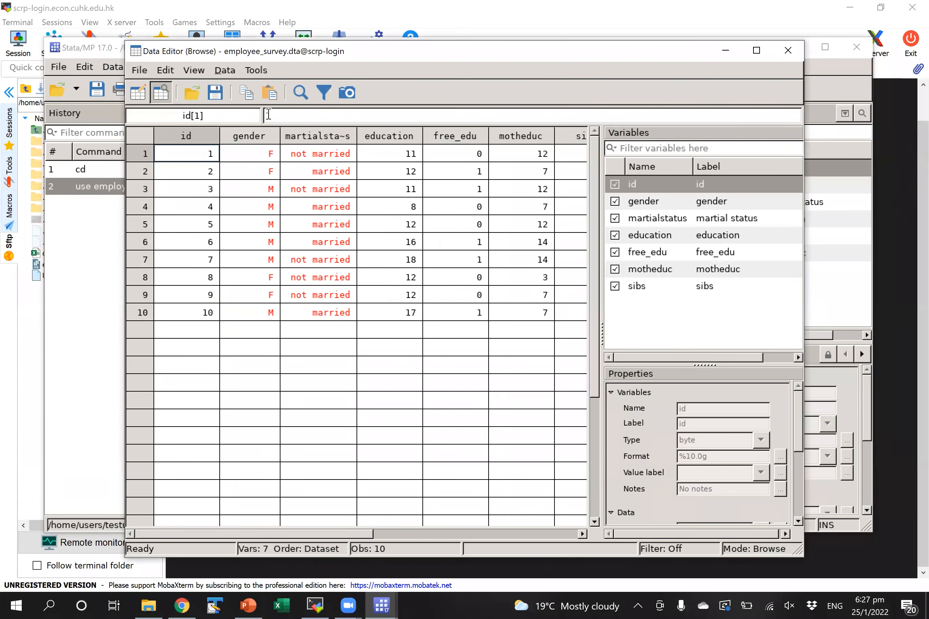
pyautogui.click(138, 92)
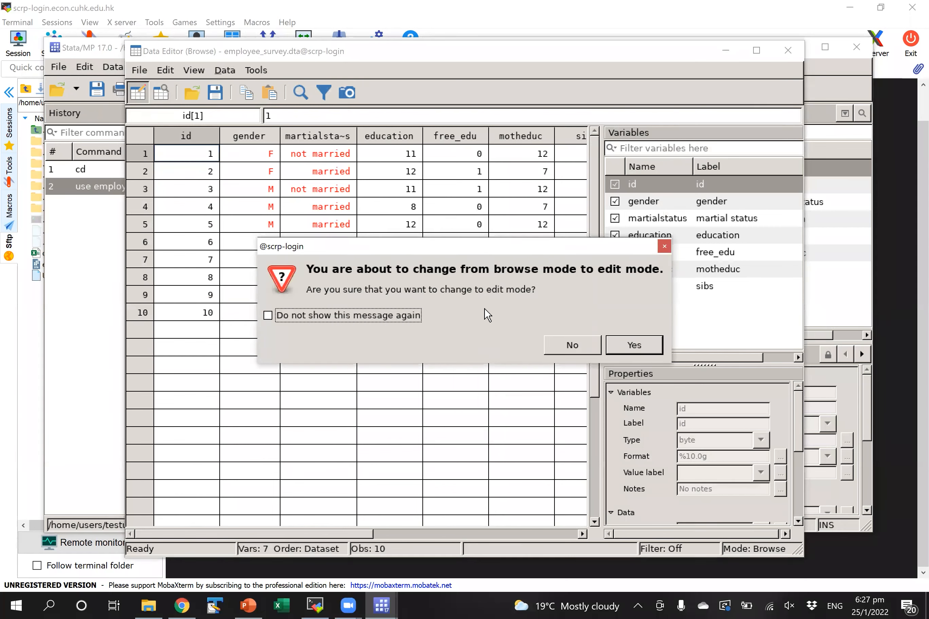
pyautogui.click(634, 345)
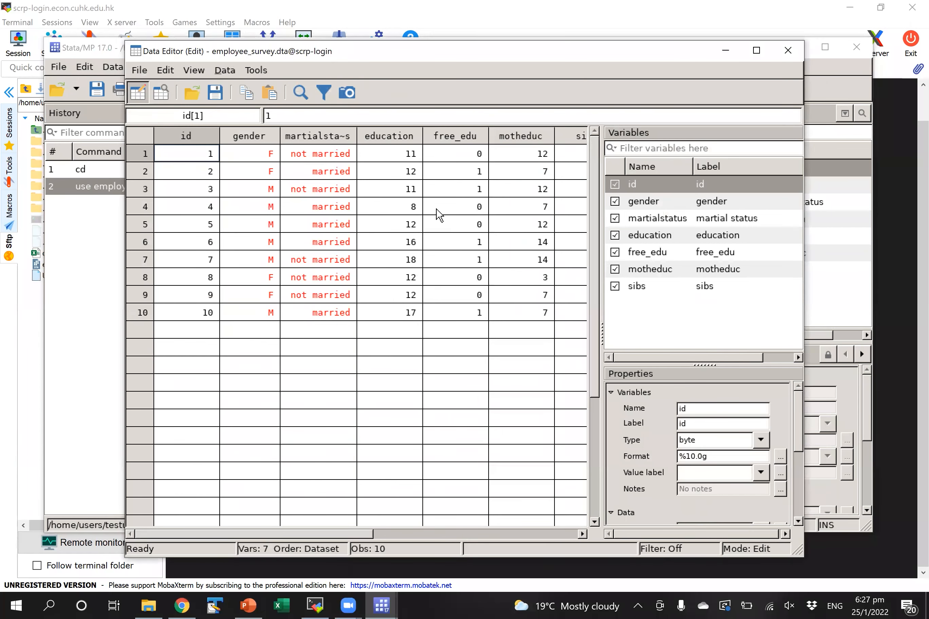
pyautogui.doubleClick(432, 190)
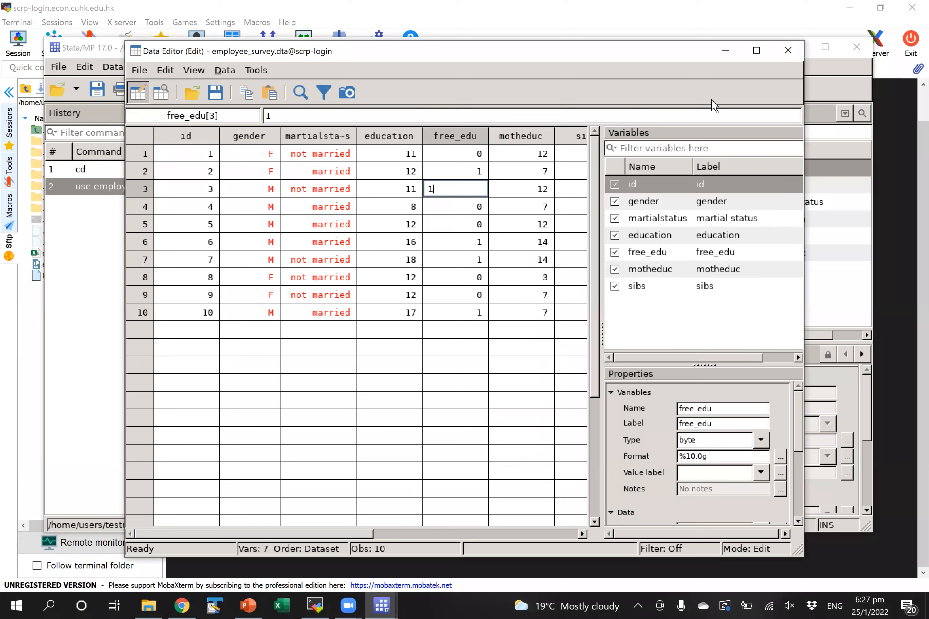
pyautogui.click(788, 50)
# - Open the Stata Viewer and look up help for regress
pyautogui.click(191, 90)
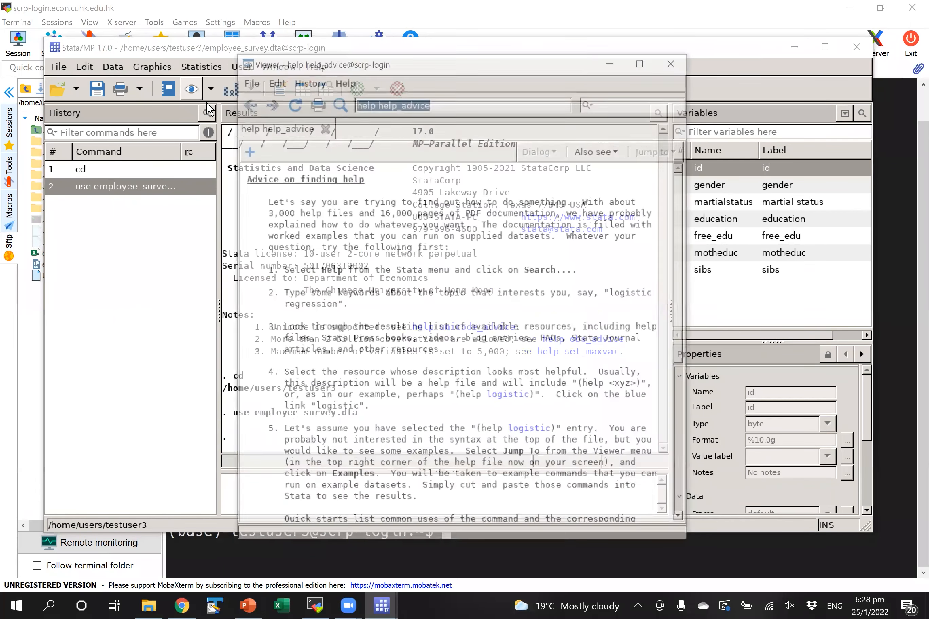
pyautogui.write('regress')
pyautogui.press('Return')
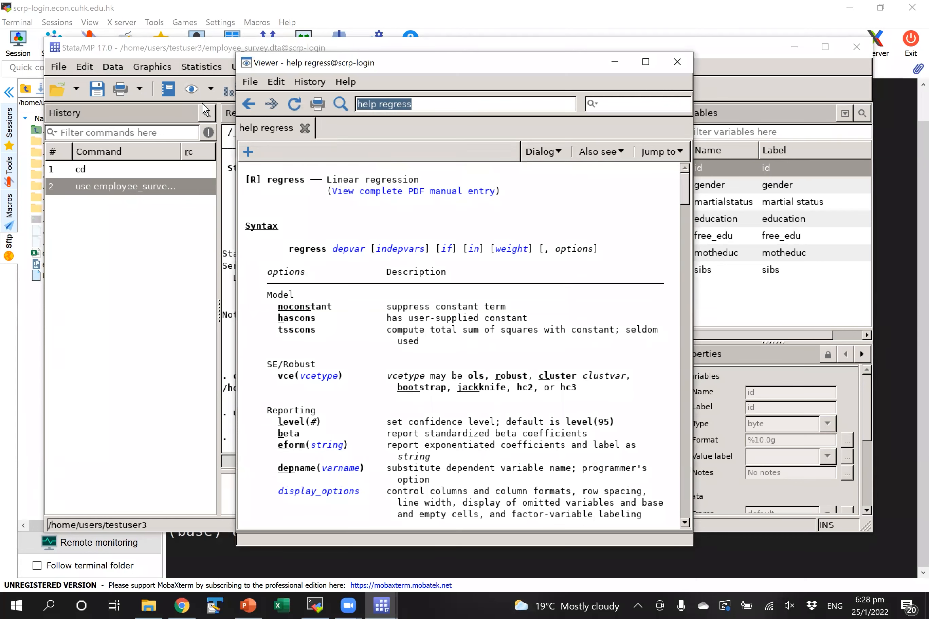
# - Scroll through the regress help page and open the [R] regress entry in the PDF manual
pyautogui.scroll(-7, 688, 198)
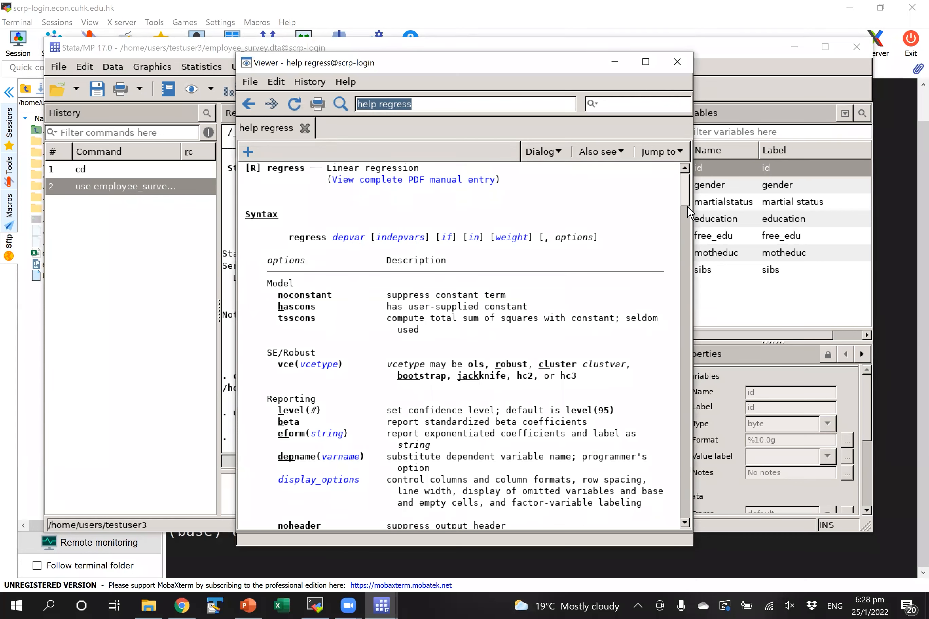
pyautogui.scroll(-10, 704, 343)
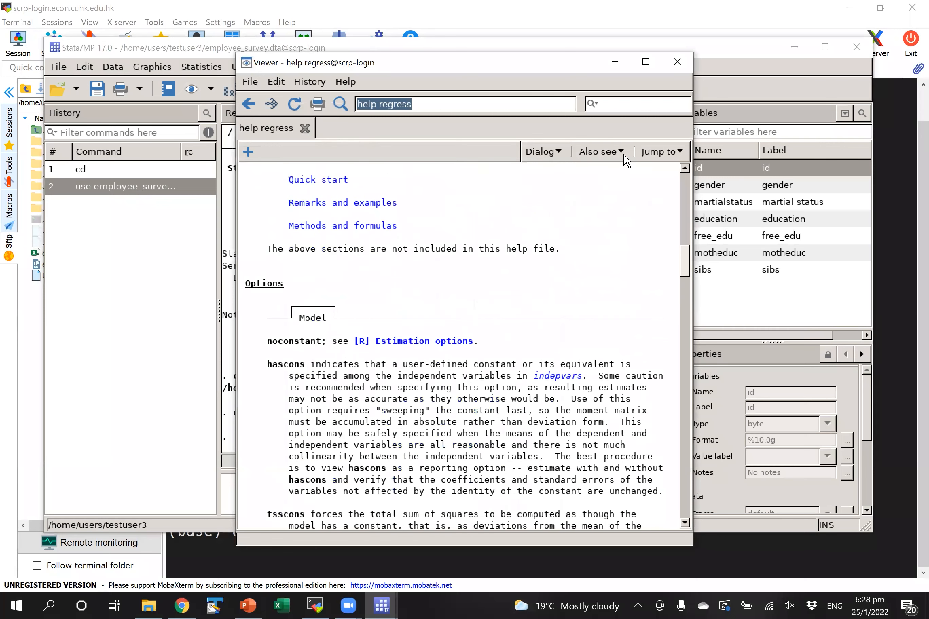
pyautogui.scroll(-5, 630, 178)
pyautogui.scroll(-9, 629, 178)
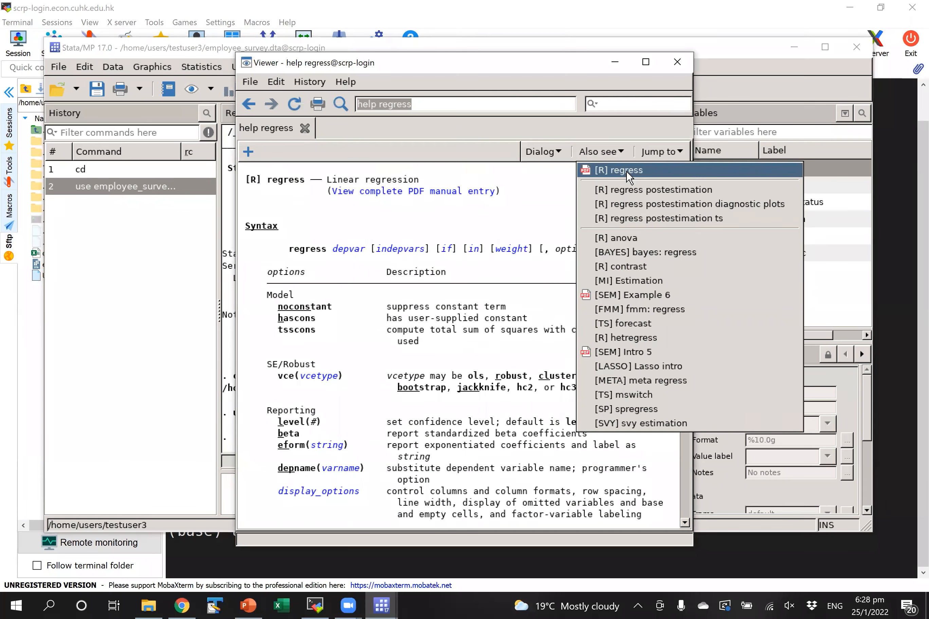
pyautogui.click(598, 180)
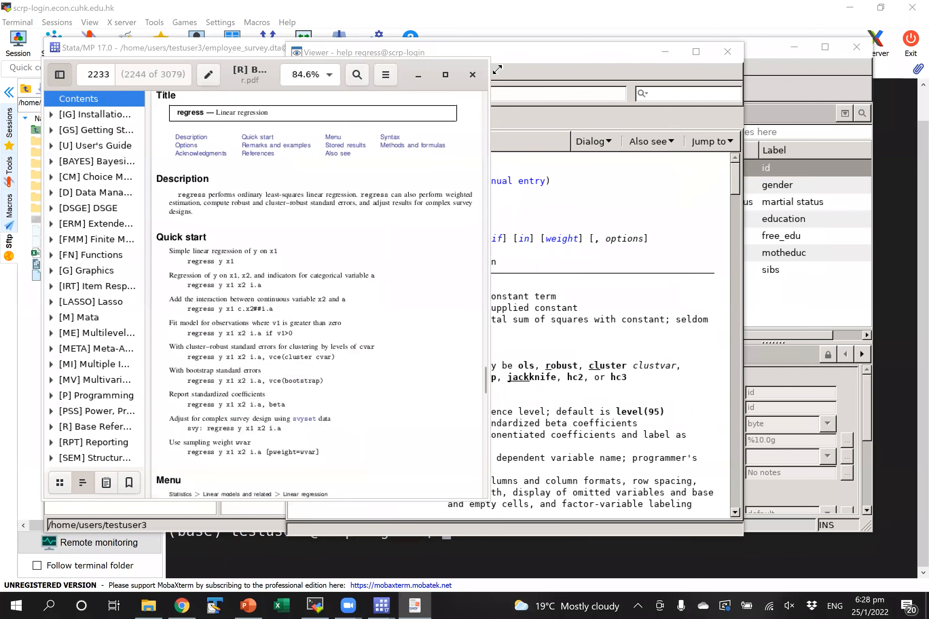
# - Maximize the r.pdf manual and scroll through the opening pages of the regress entry
pyautogui.click(445, 75)
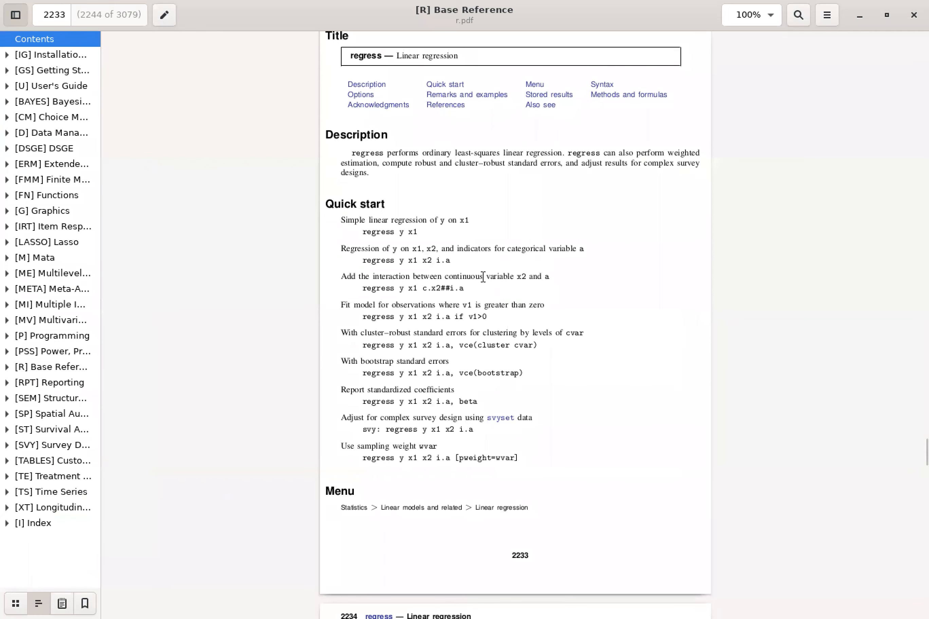
pyautogui.scroll(-5, 470, 339)
pyautogui.scroll(-13, 498, 433)
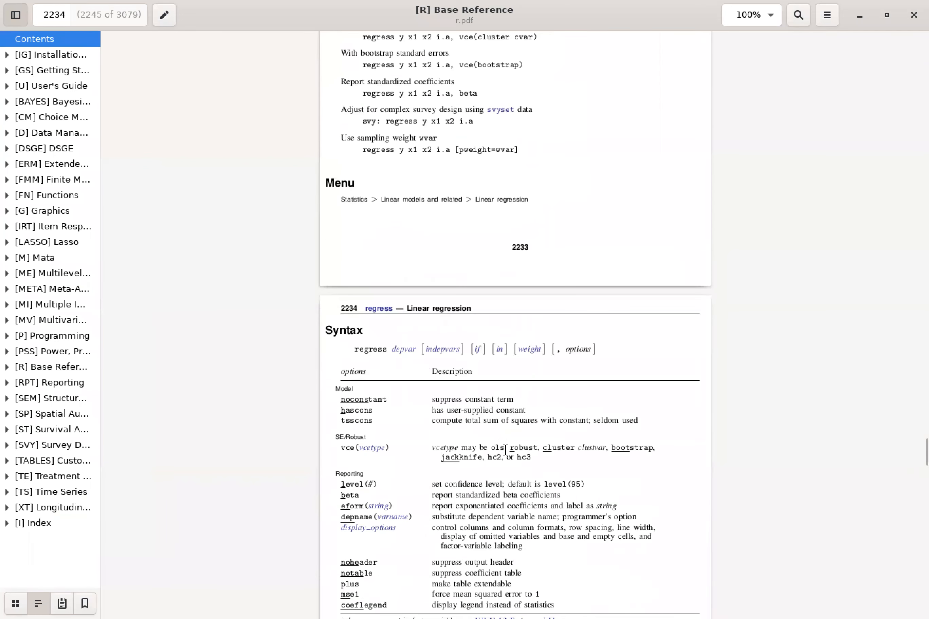
pyautogui.scroll(-18, 541, 465)
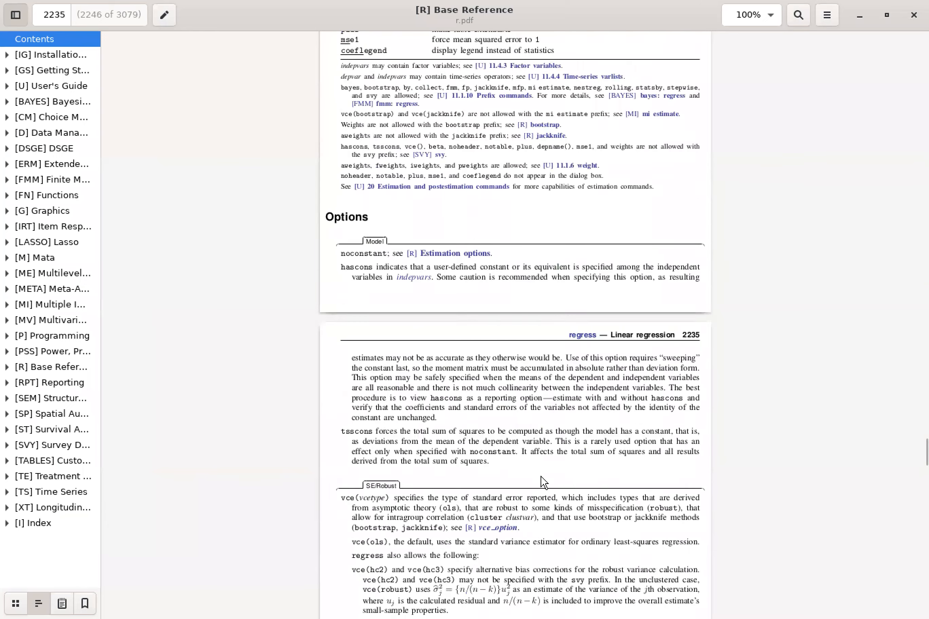
pyautogui.scroll(-15, 575, 494)
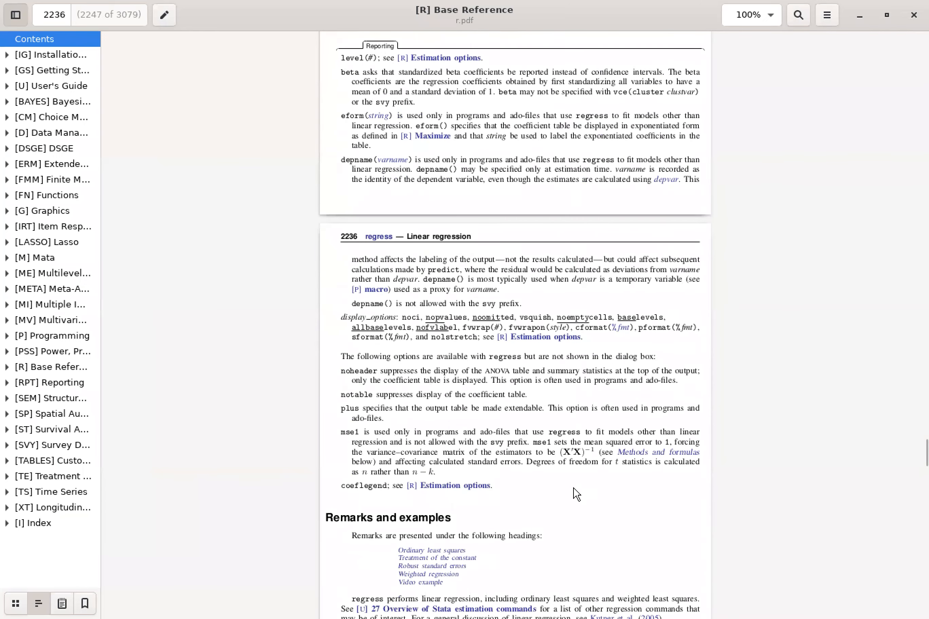
pyautogui.scroll(-14, 599, 496)
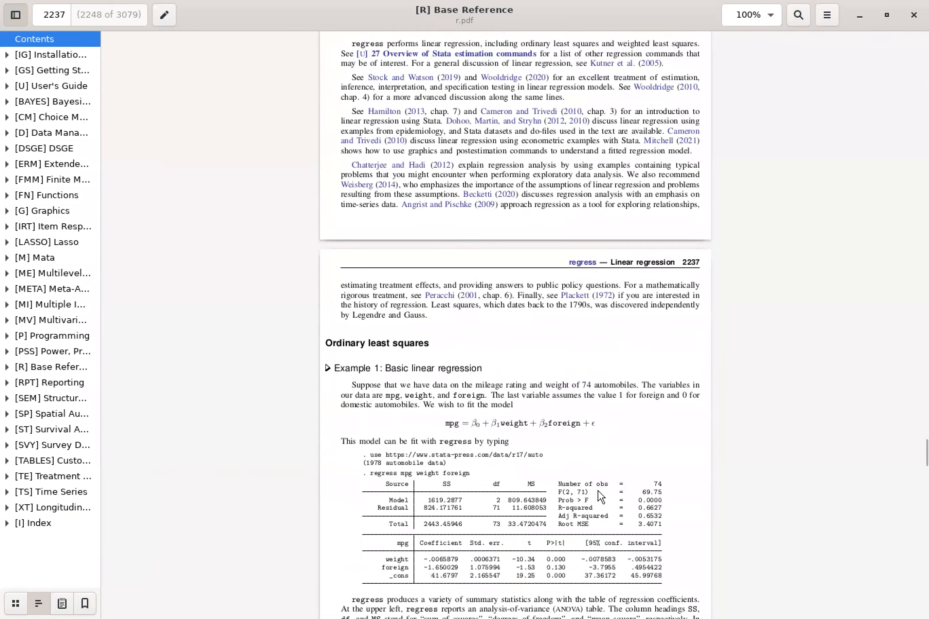
pyautogui.scroll(-17, 602, 499)
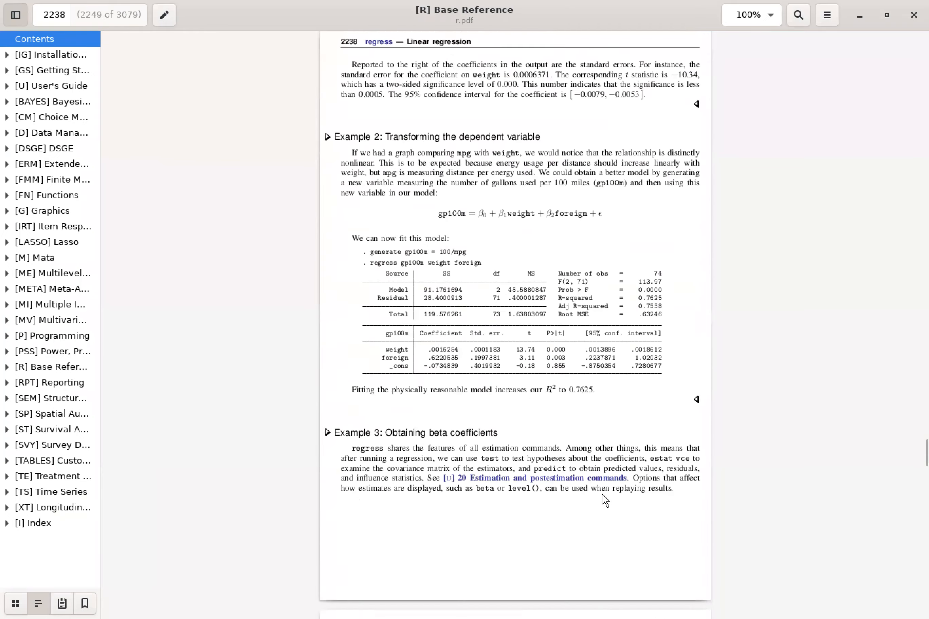
# - Scroll on to the robust standard errors example on page 2243, then close the manual
pyautogui.scroll(-15, 604, 494)
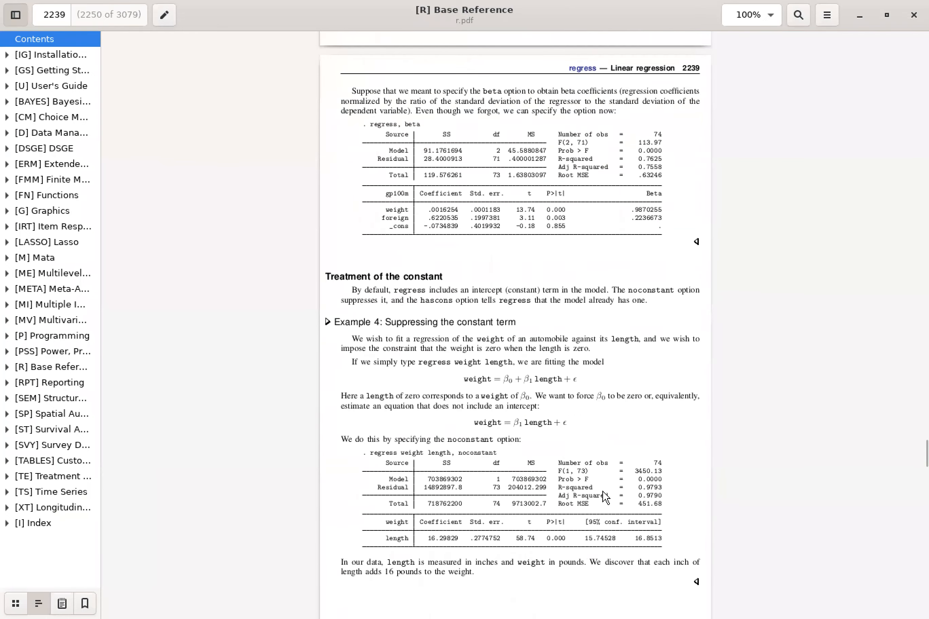
pyautogui.scroll(-15, 607, 495)
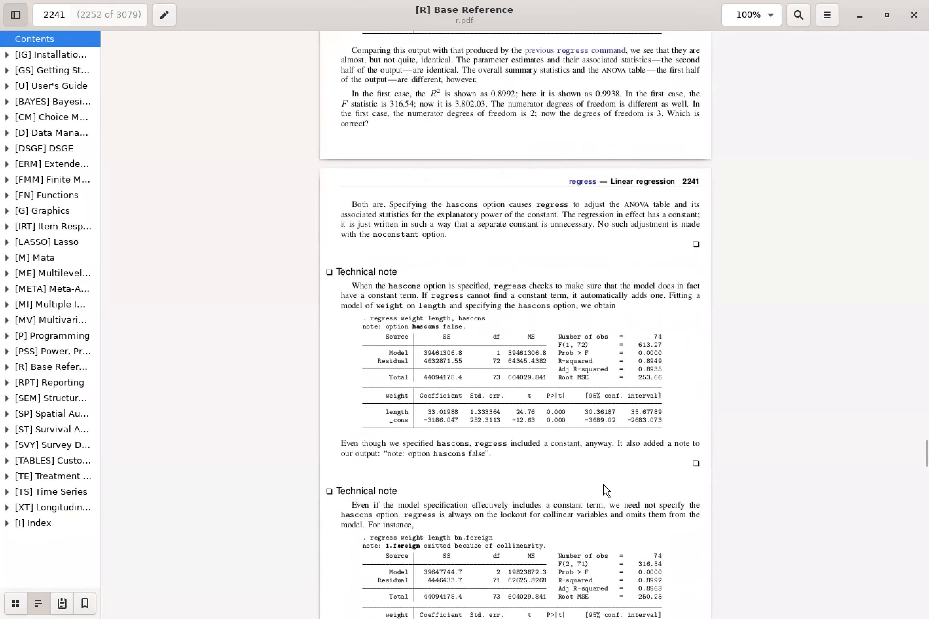
pyautogui.scroll(-15, 606, 491)
pyautogui.scroll(-7, 604, 485)
pyautogui.scroll(-10, 607, 493)
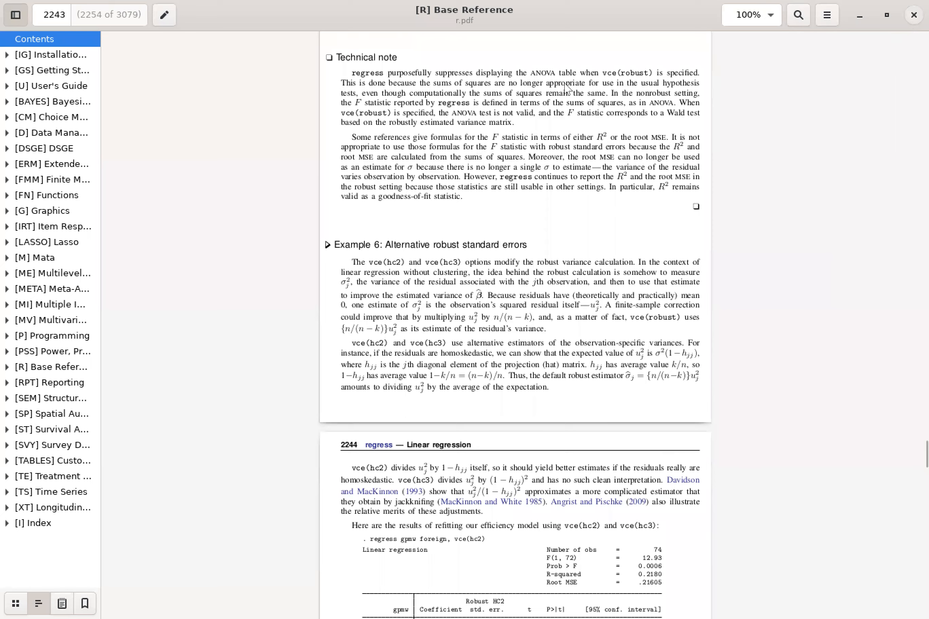
pyautogui.click(912, 18)
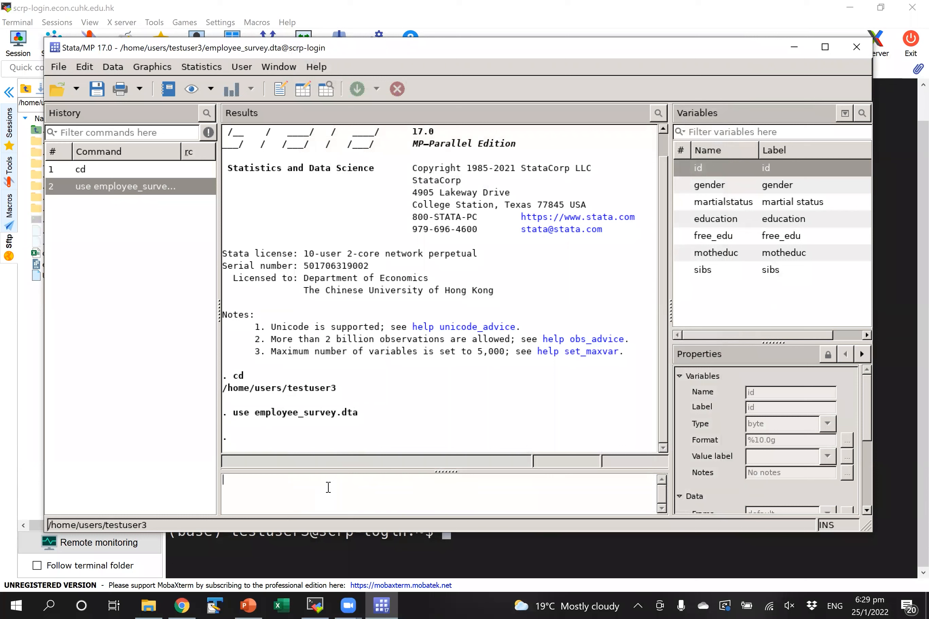
# - Clear memory, import company_record.xlsx, run regress hourlywage experience tenure, and select the coefficient rows
pyautogui.write('r')
pyautogui.press('Return')
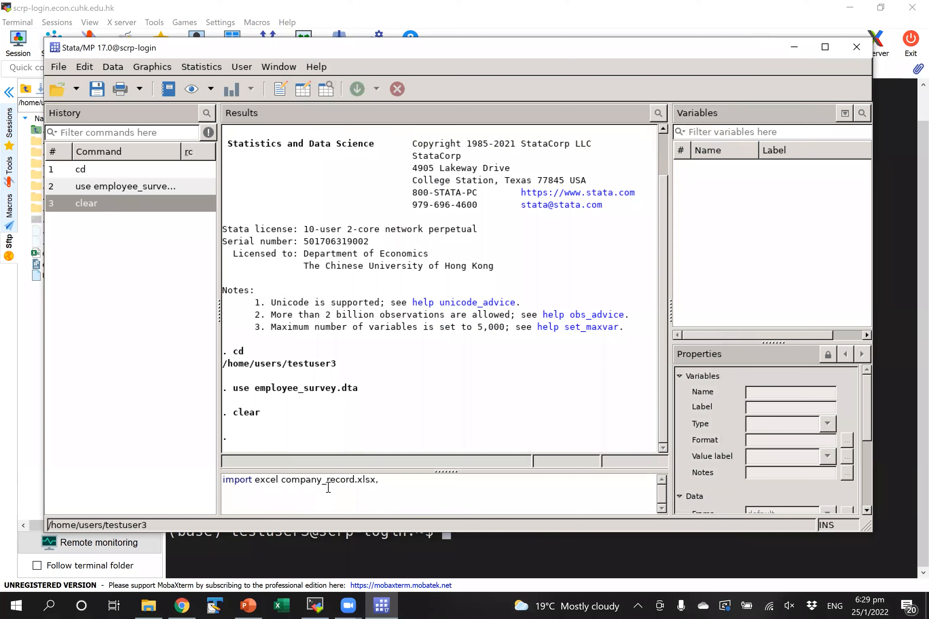
pyautogui.press('Return')
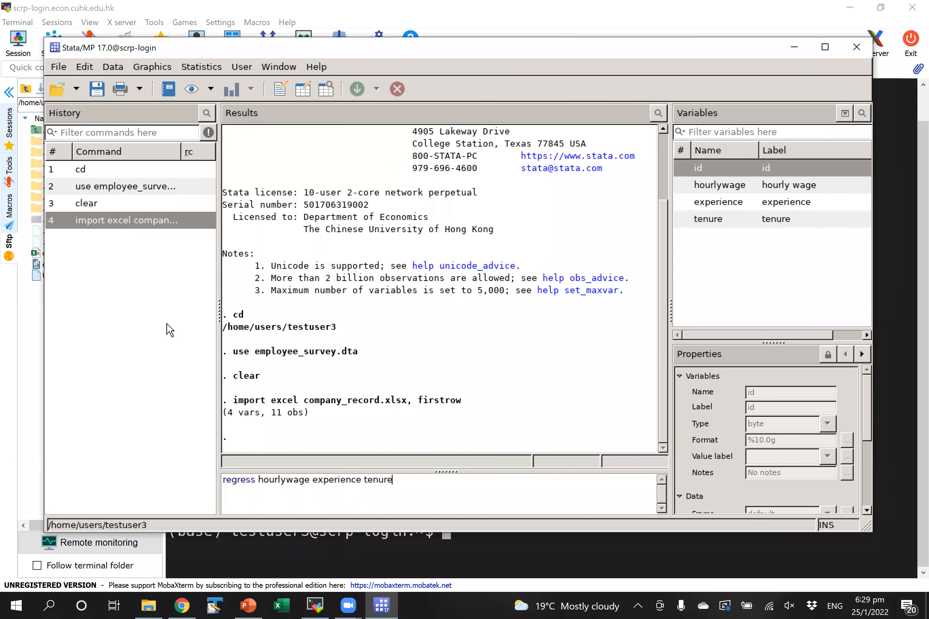
pyautogui.press('Return')
pyautogui.moveTo(227, 345); pyautogui.dragTo(717, 396)
pyautogui.click(645, 407)
pyautogui.moveTo(653, 410); pyautogui.dragTo(188, 362)
# - Try the Stata results copy menu without copying, then launch Excel from the taskbar
pyautogui.rightClick(359, 357)
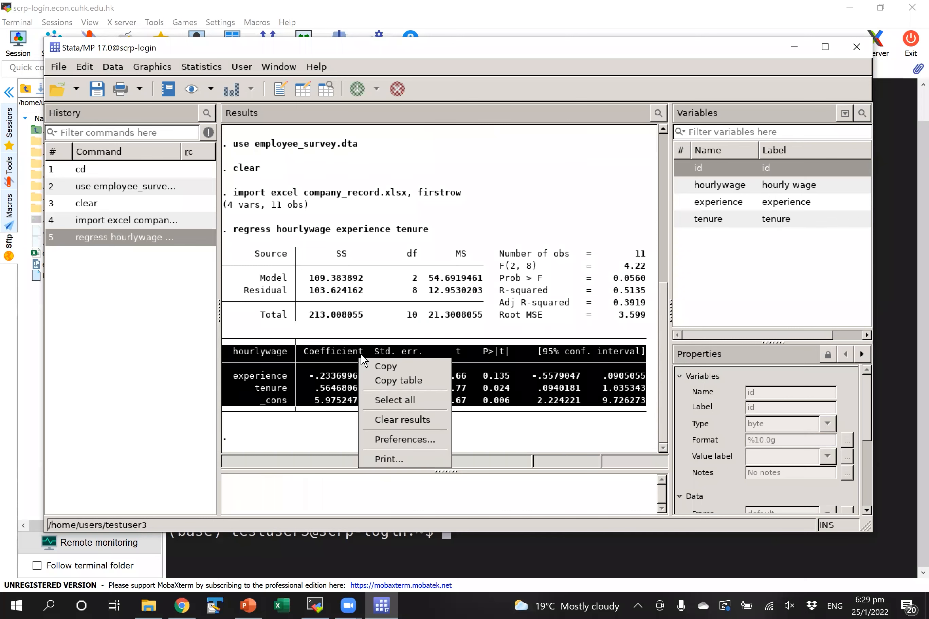
pyautogui.click(335, 357)
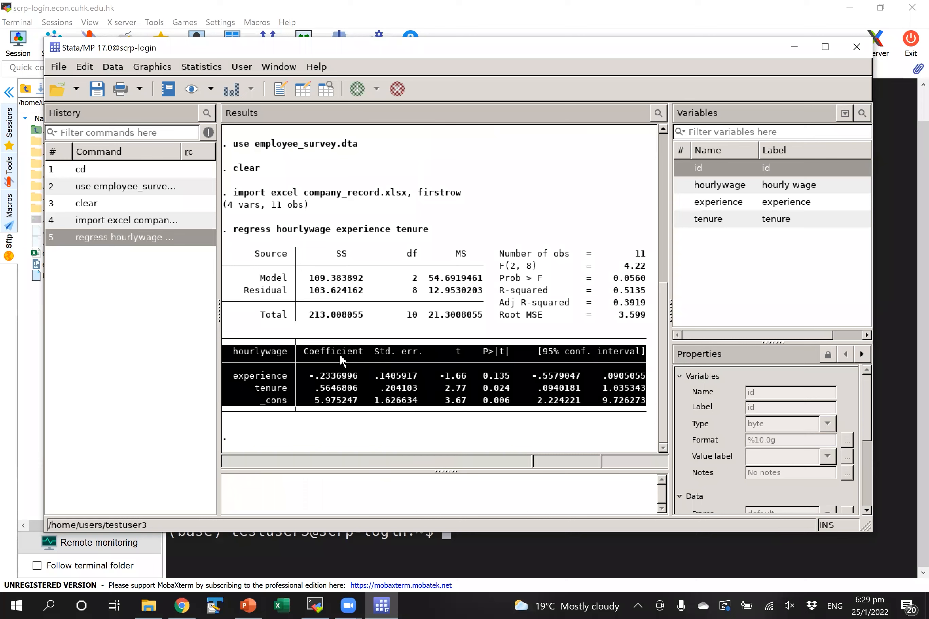
pyautogui.rightClick(340, 354)
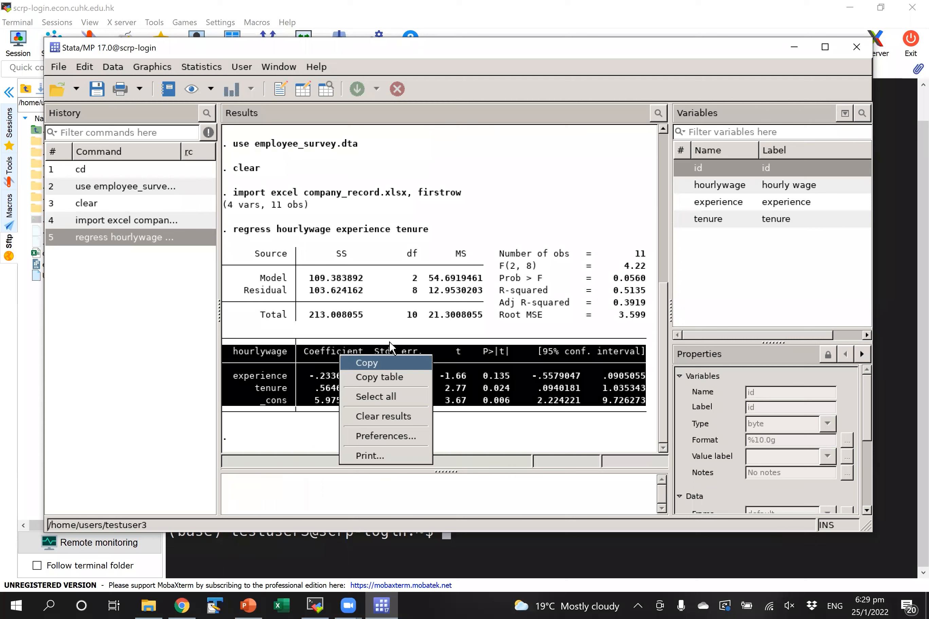
pyautogui.click(238, 353)
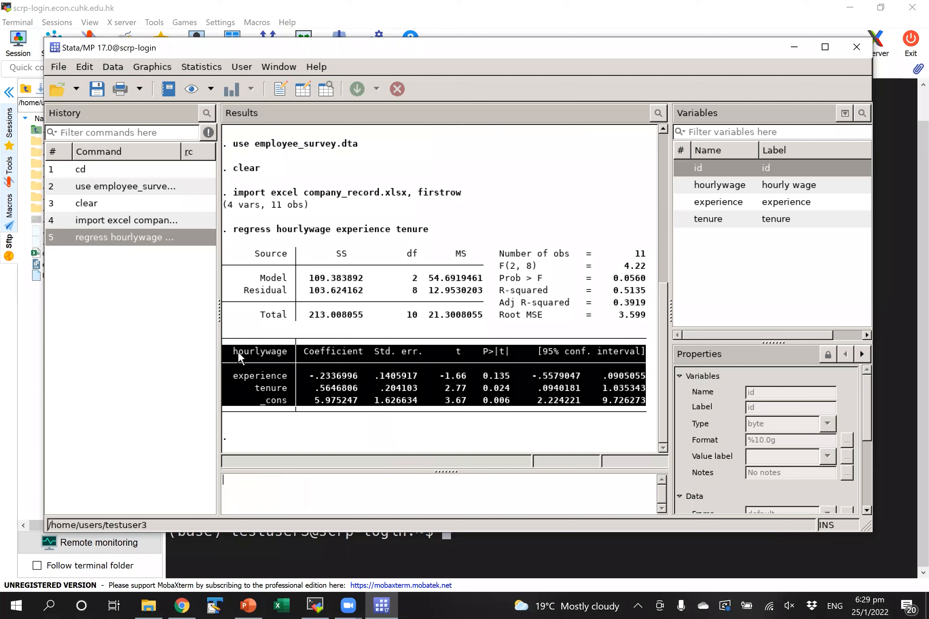
pyautogui.click(285, 604)
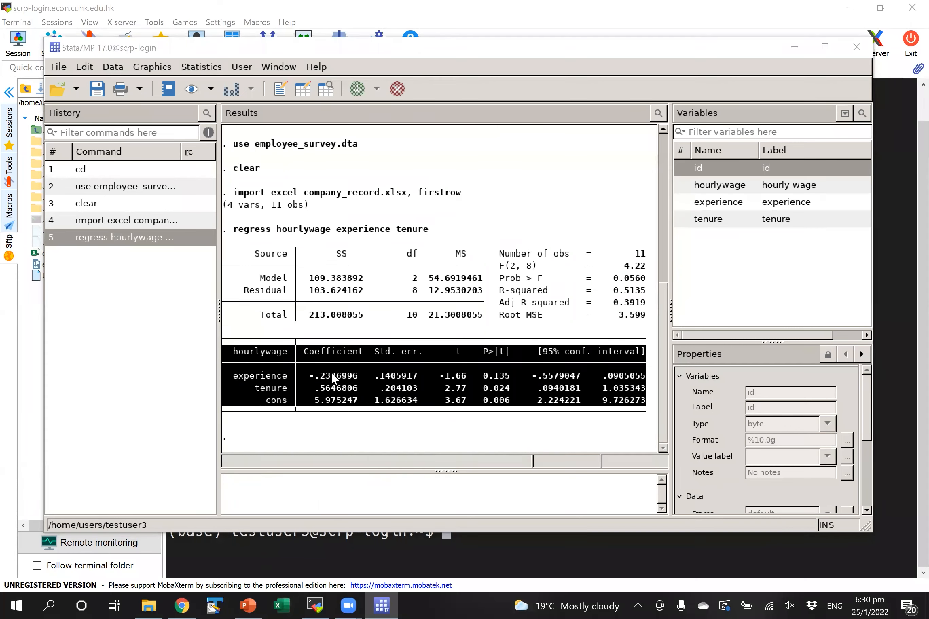
pyautogui.click(287, 369)
# - Copy the full coefficient table from Stata's results and start a blank Excel workbook
pyautogui.moveTo(225, 354); pyautogui.dragTo(610, 400)
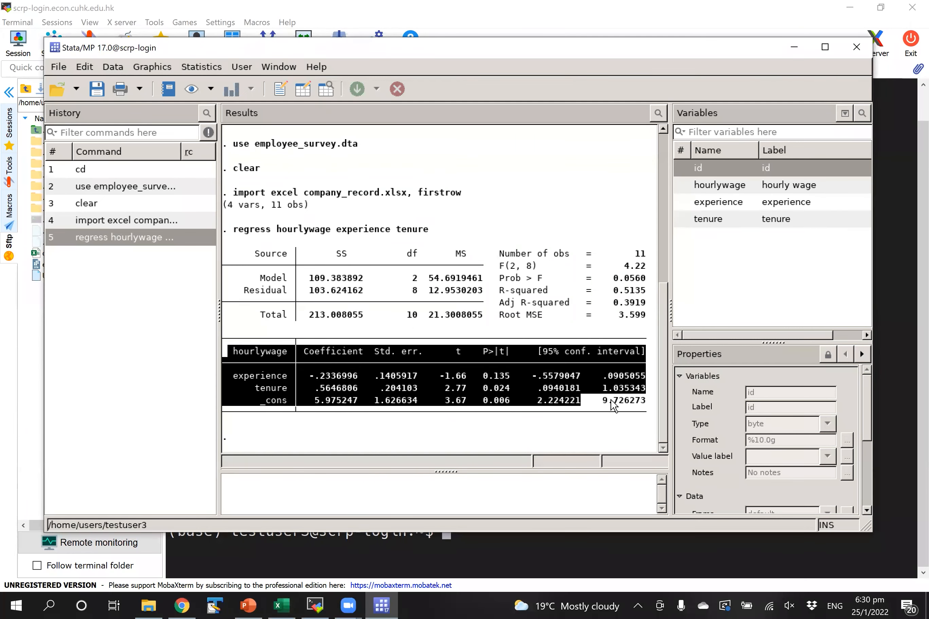
pyautogui.rightClick(593, 392)
pyautogui.click(607, 393)
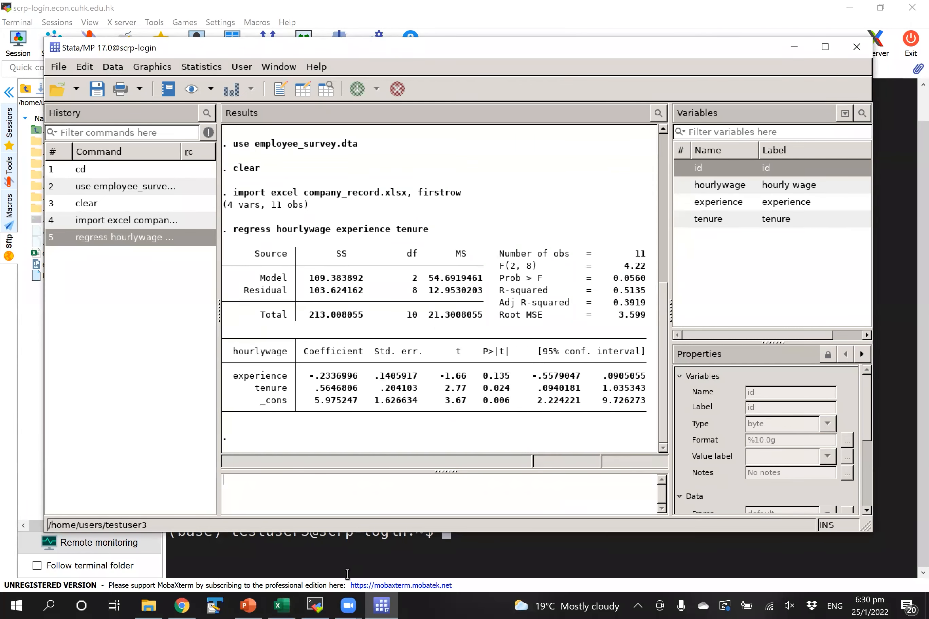
pyautogui.click(293, 604)
pyautogui.click(293, 604)
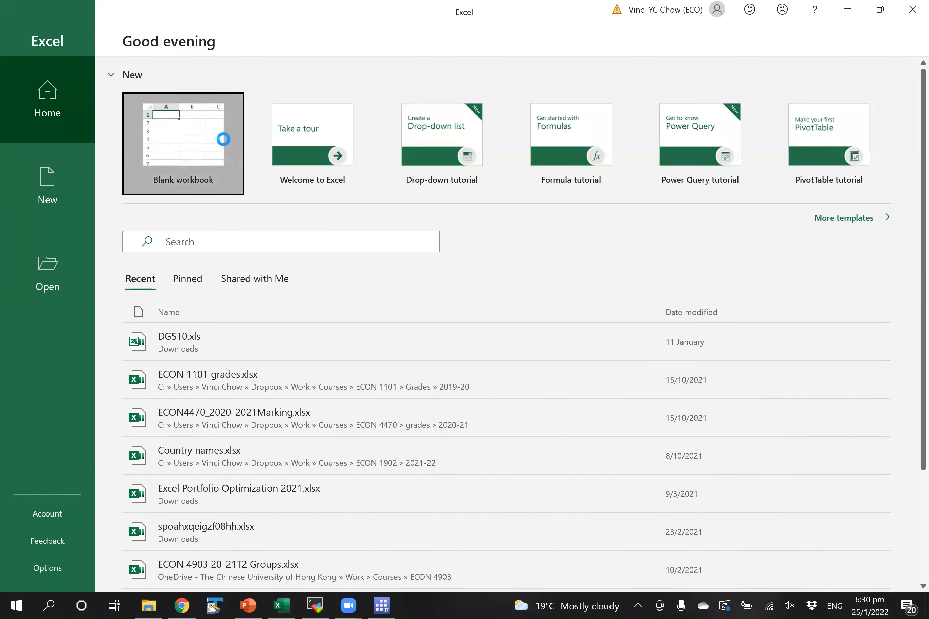
pyautogui.click(222, 154)
# - Undo the single-column paste and recopy the coefficient table from Stata in table format
pyautogui.hotkey('ctrl', 'v')
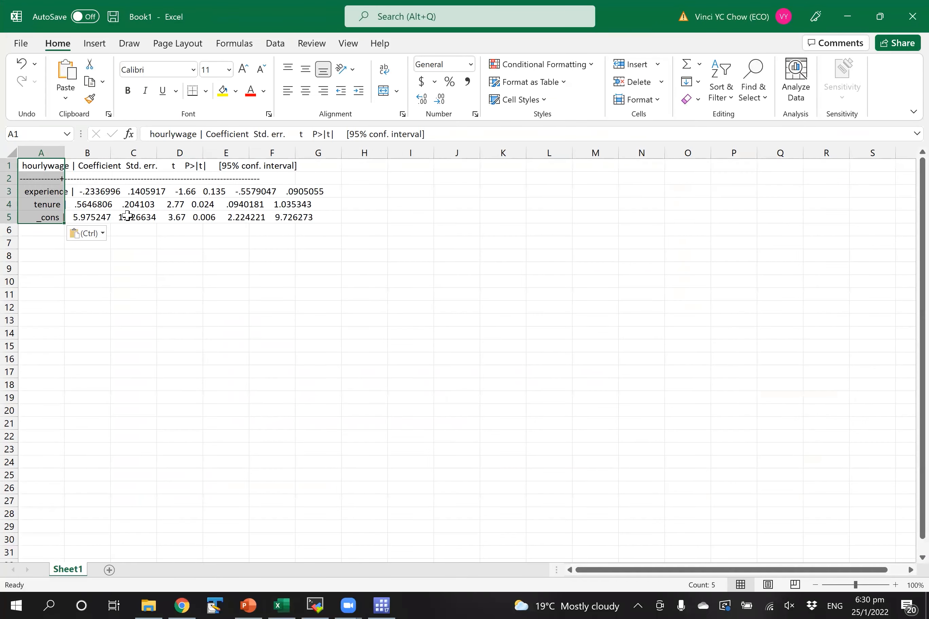
pyautogui.hotkey('ctrl', 'z')
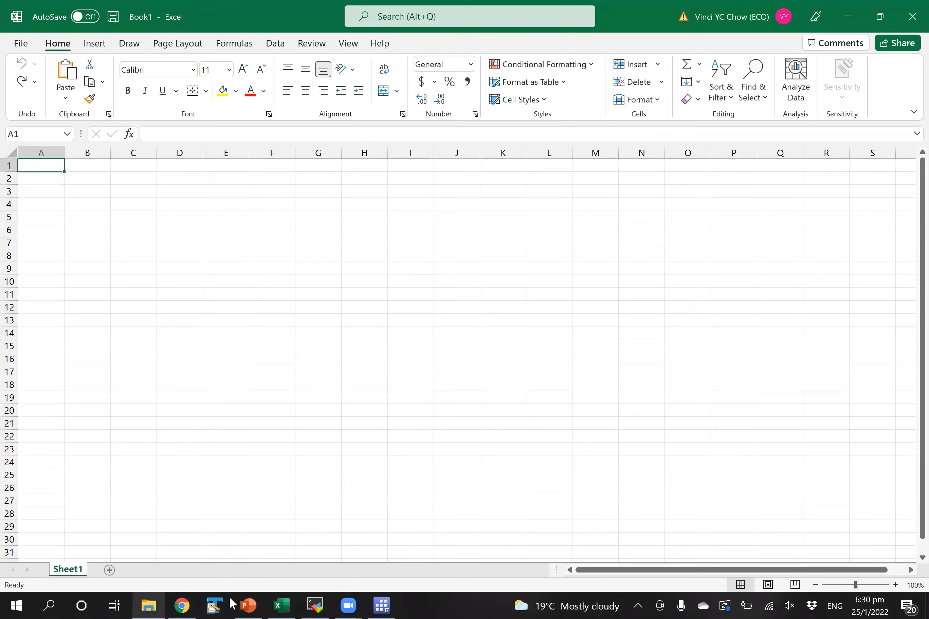
pyautogui.click(381, 605)
pyautogui.moveTo(233, 375); pyautogui.dragTo(660, 400)
pyautogui.click(327, 366)
pyautogui.moveTo(228, 353); pyautogui.dragTo(672, 405)
pyautogui.rightClick(580, 387)
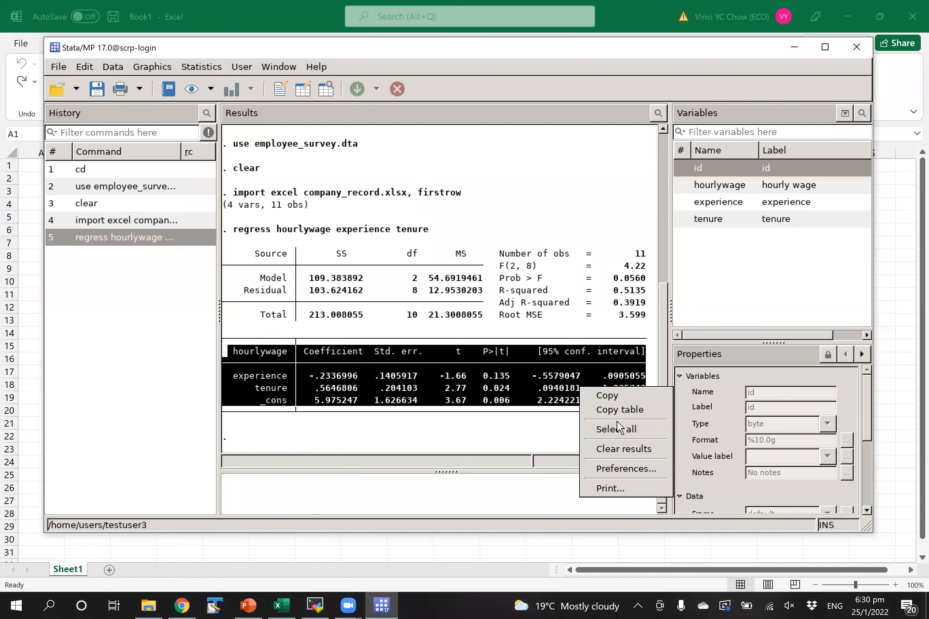
pyautogui.click(616, 410)
# - Paste the table at A1 across columns A to G and zoom the sheet to 244%
pyautogui.click(39, 170)
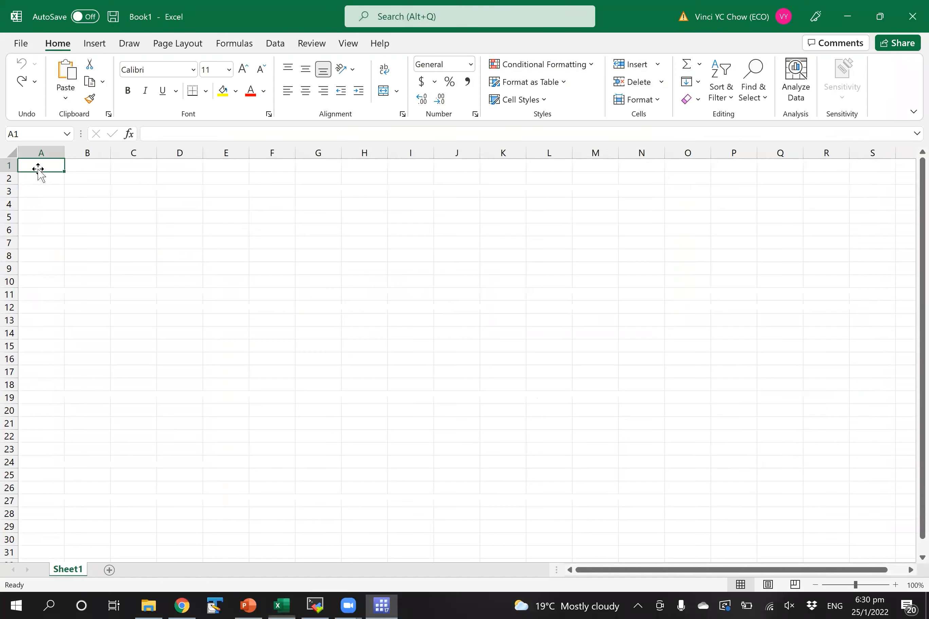
pyautogui.hotkey('ctrl', 'v')
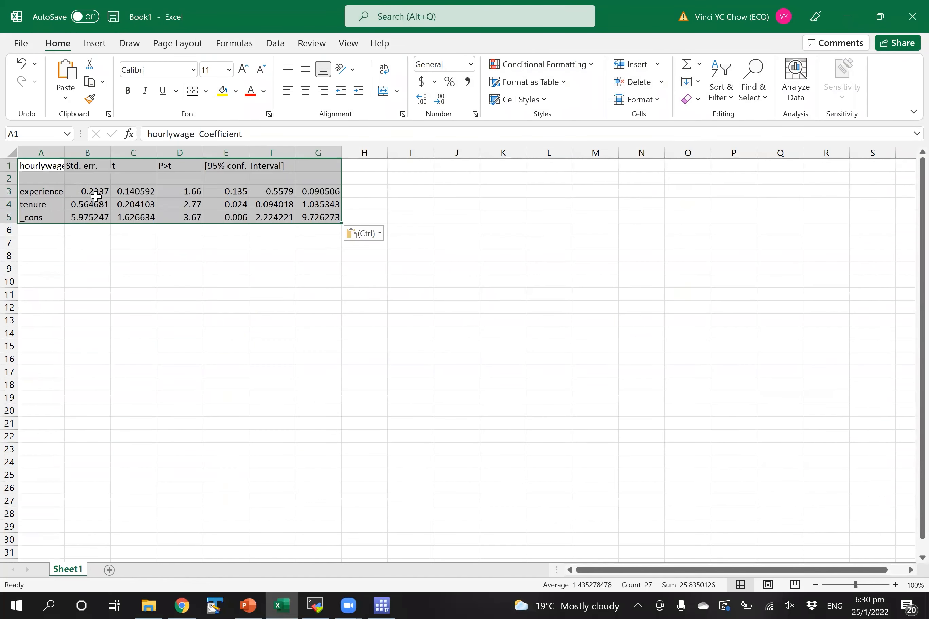
pyautogui.click(86, 244)
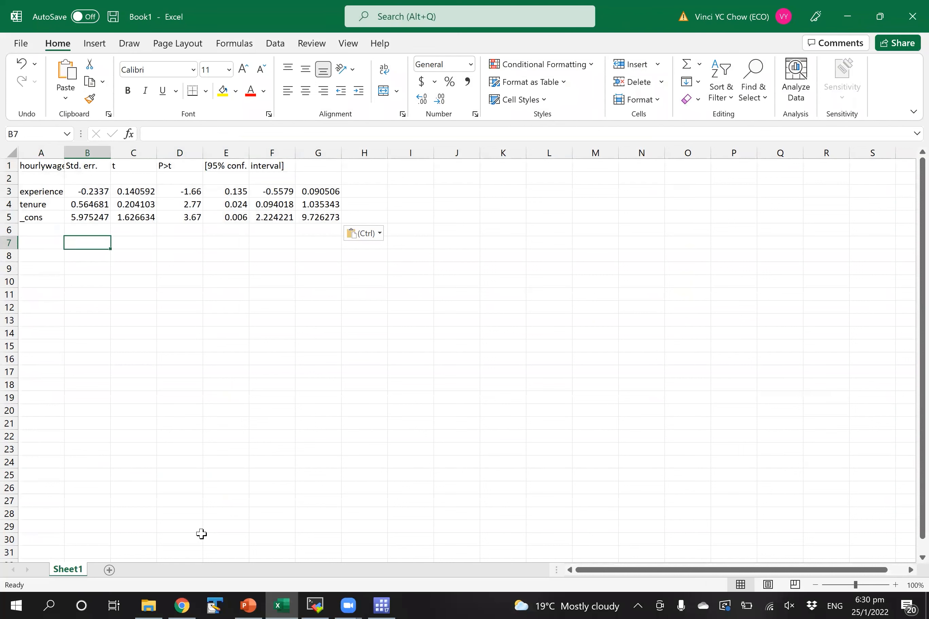
pyautogui.moveTo(855, 584); pyautogui.dragTo(882, 592)
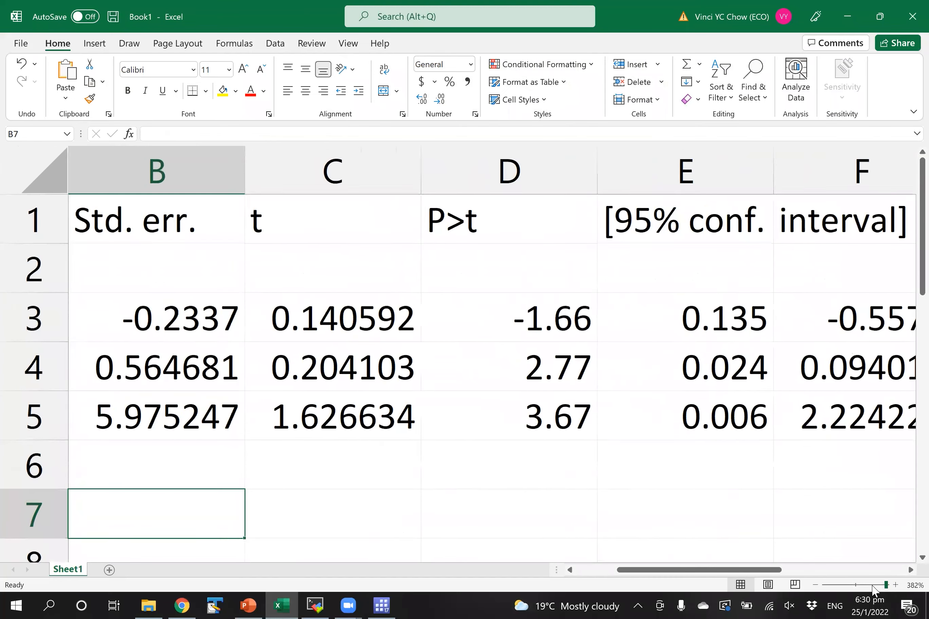
pyautogui.click(871, 584)
pyautogui.click(660, 498)
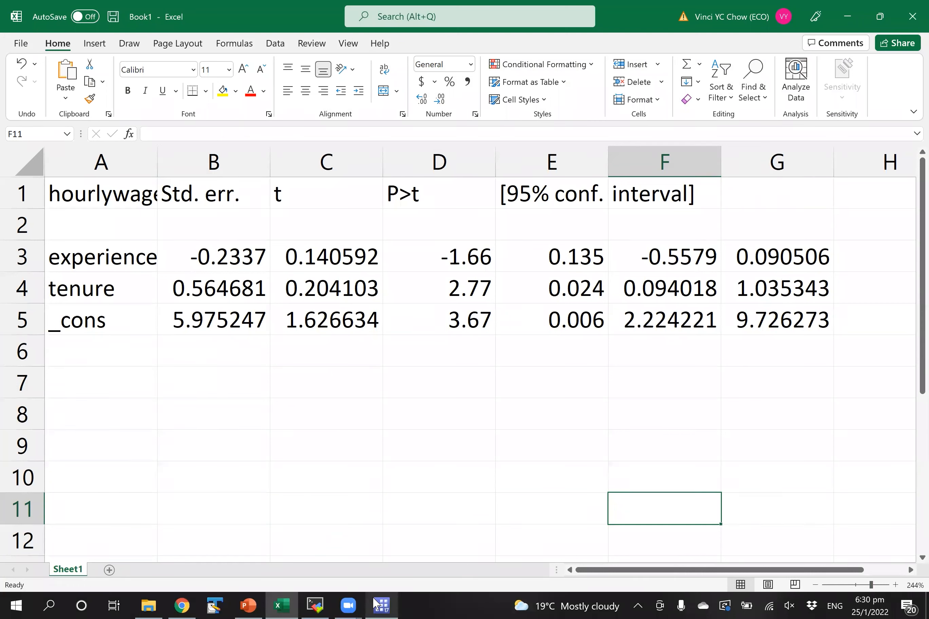
# - Reselect the coefficient table in Stata, check the sheet, and bring Stata back to the front
pyautogui.click(379, 604)
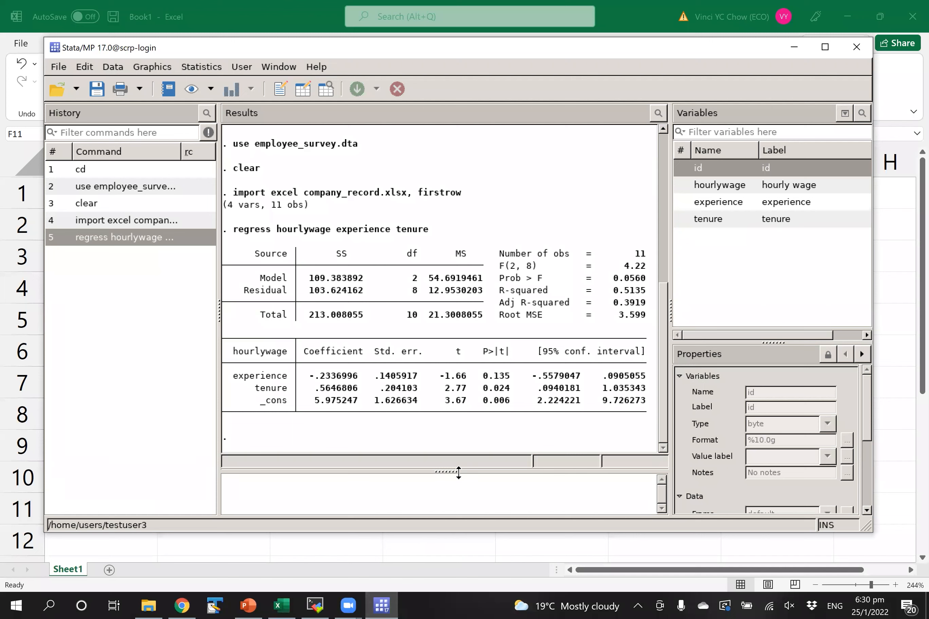
pyautogui.moveTo(245, 375); pyautogui.dragTo(556, 398)
pyautogui.click(555, 397)
pyautogui.moveTo(656, 408); pyautogui.dragTo(118, 353)
pyautogui.rightClick(338, 352)
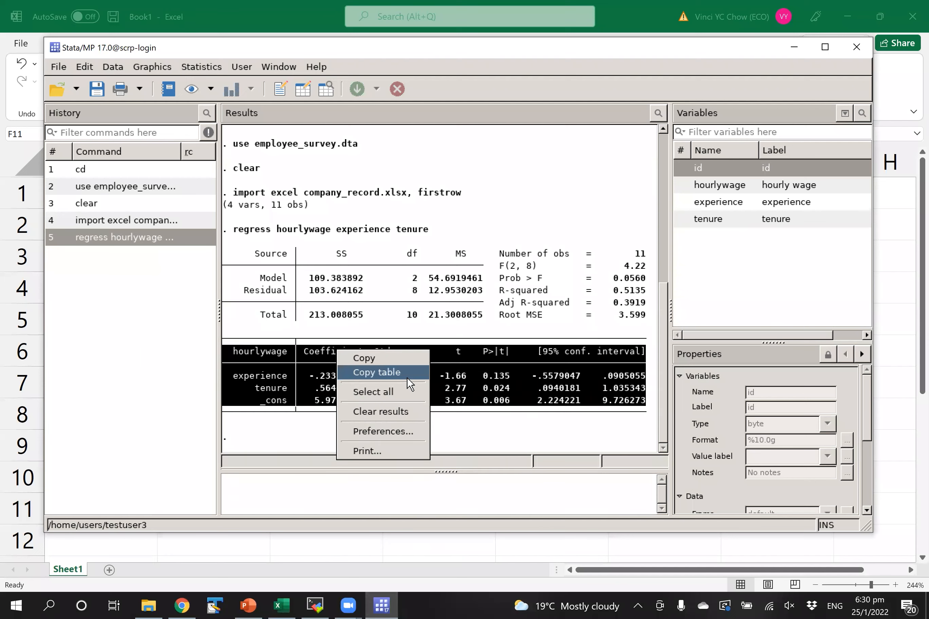
pyautogui.click(871, 355)
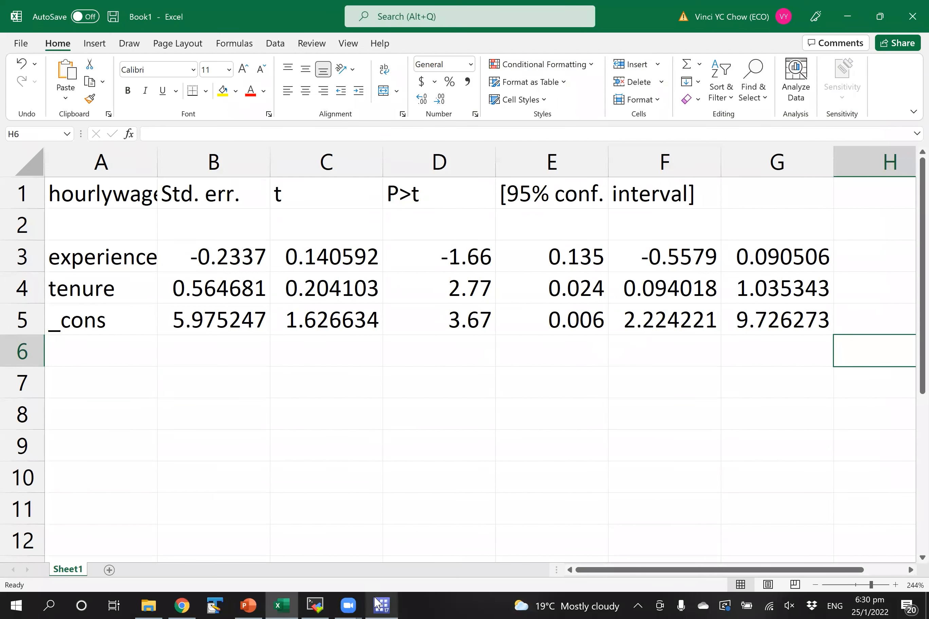
pyautogui.click(381, 605)
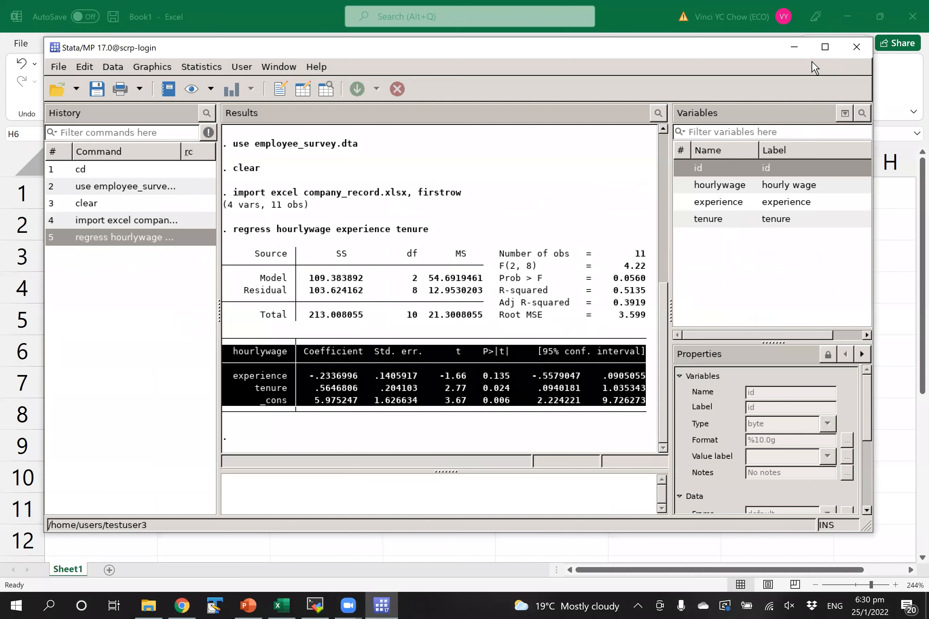
pyautogui.click(378, 604)
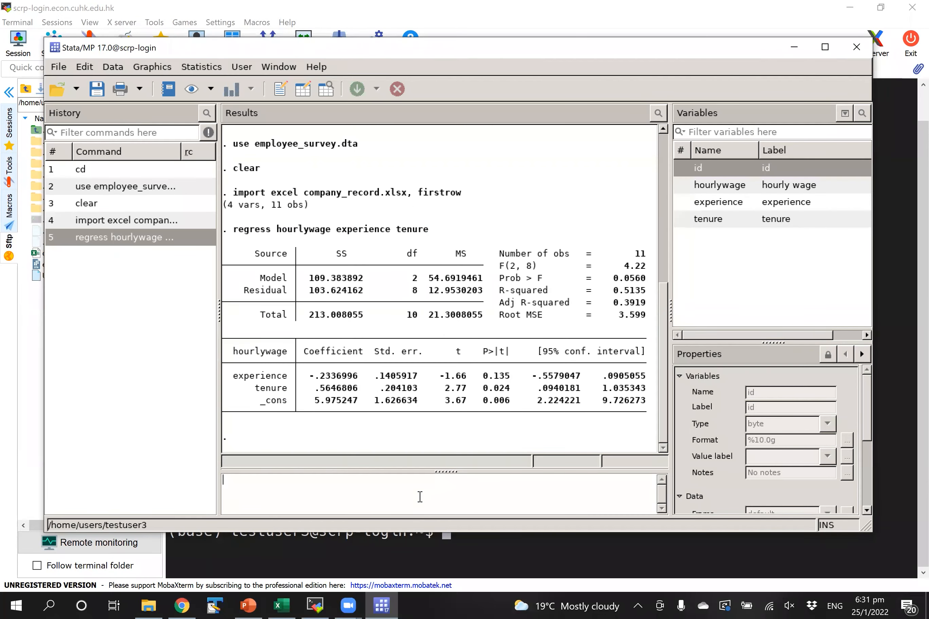
# - Clear memory, close Stata, and copy employee_survey.xlsx into the server's home folder
pyautogui.write('clear')
pyautogui.press('Return')
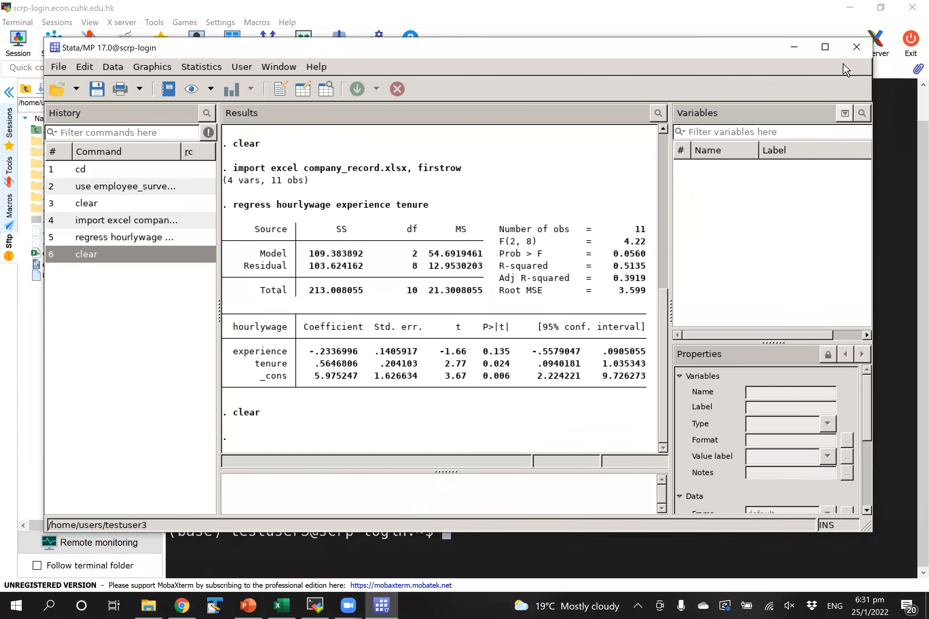
pyautogui.click(854, 48)
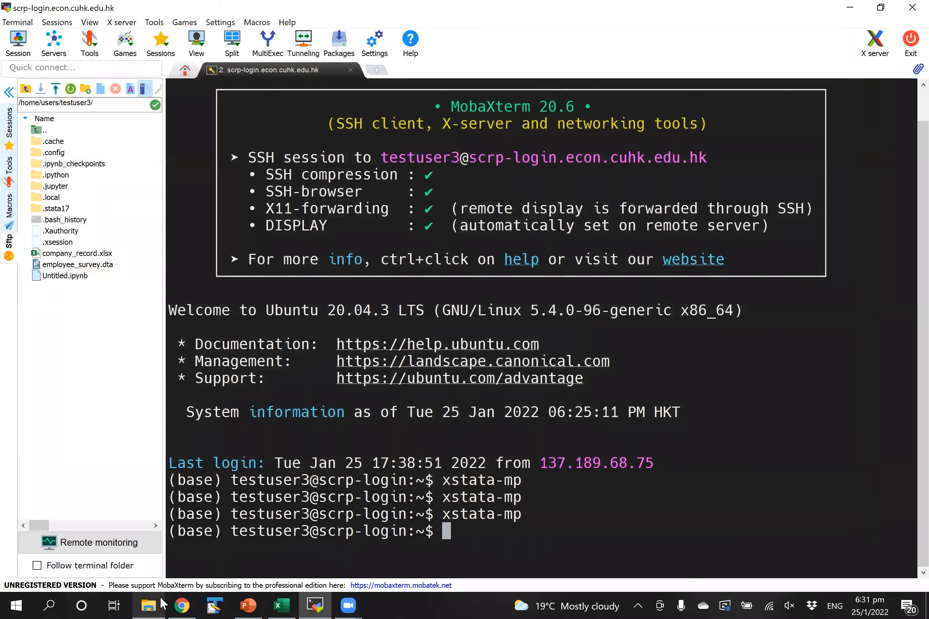
pyautogui.hotkey('alt', 'Tab')
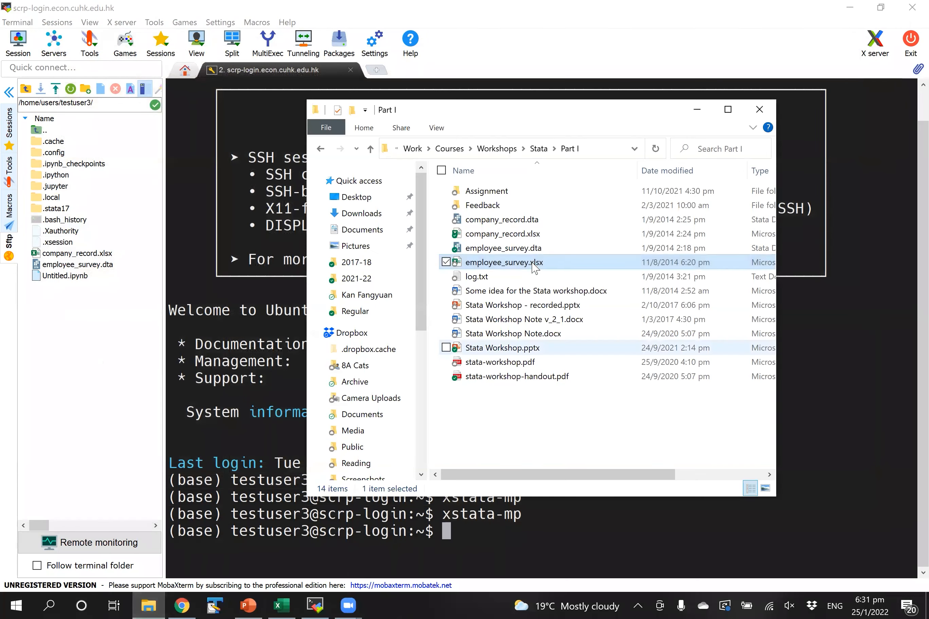
pyautogui.moveTo(551, 266); pyautogui.dragTo(62, 322)
pyautogui.moveTo(547, 346); pyautogui.dragTo(534, 417)
# - Return to the MobaXterm terminal and search Windows for 'remote'
pyautogui.click(616, 421)
pyautogui.click(97, 371)
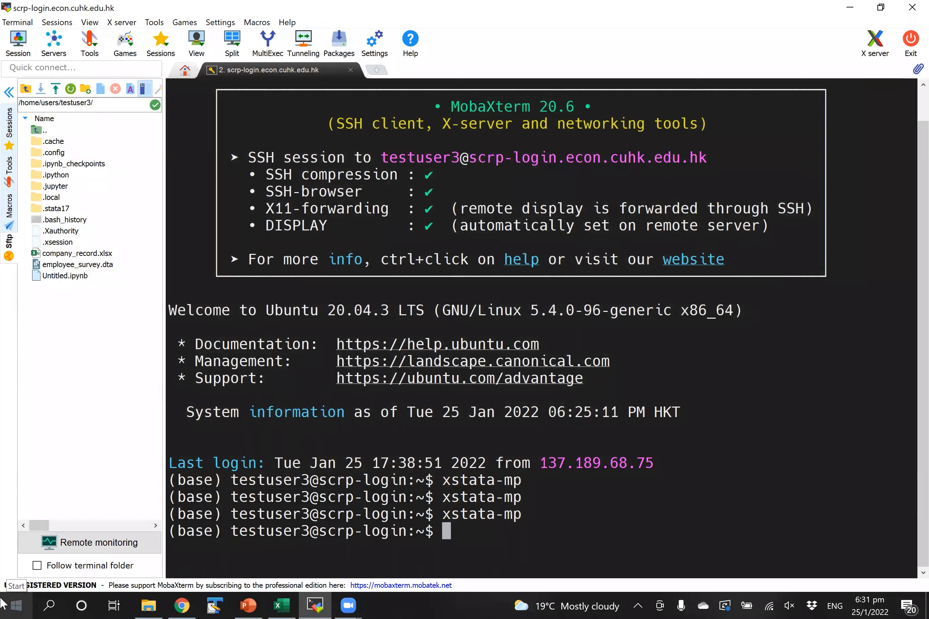
pyautogui.click(16, 603)
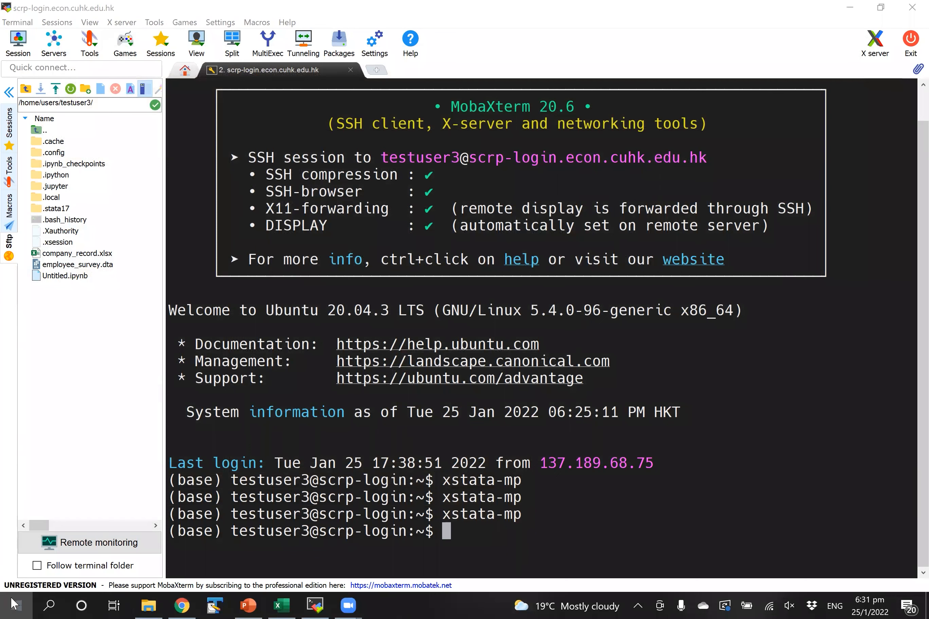
pyautogui.write('remote')
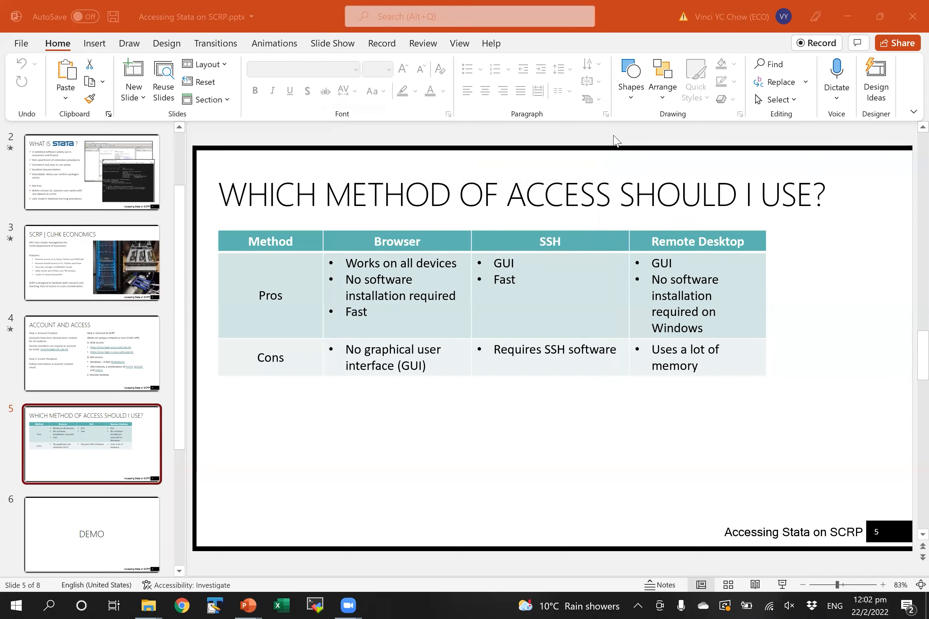
# - Launch Remote Desktop Connection and show its Local Resources options
pyautogui.press('Return')
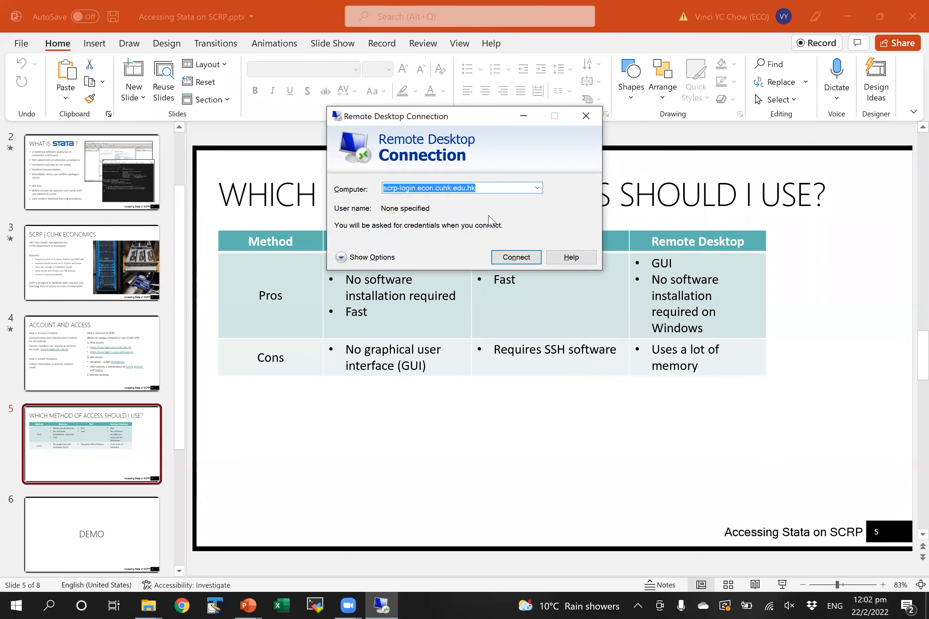
pyautogui.click(490, 188)
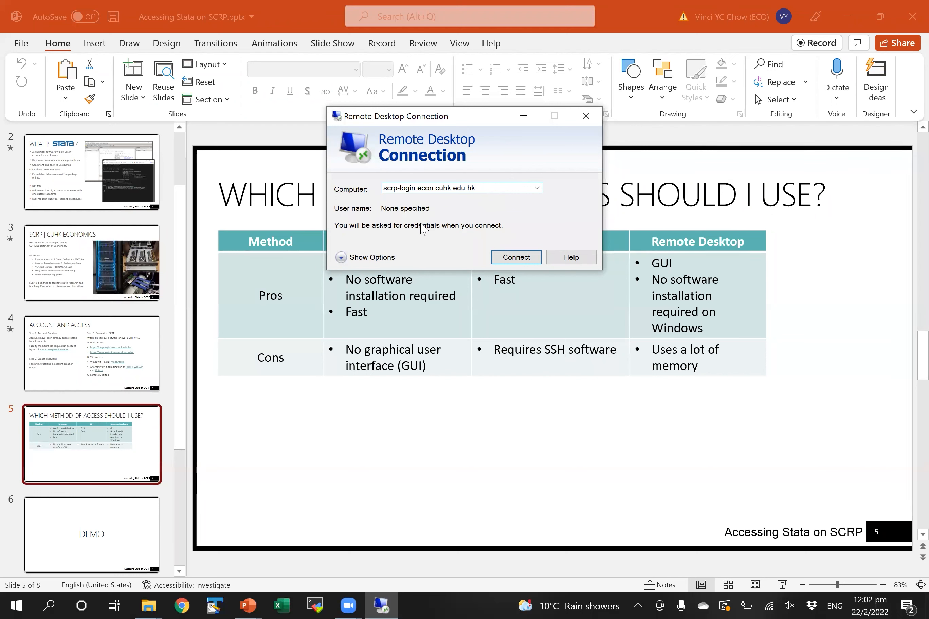
pyautogui.click(341, 258)
pyautogui.click(383, 185)
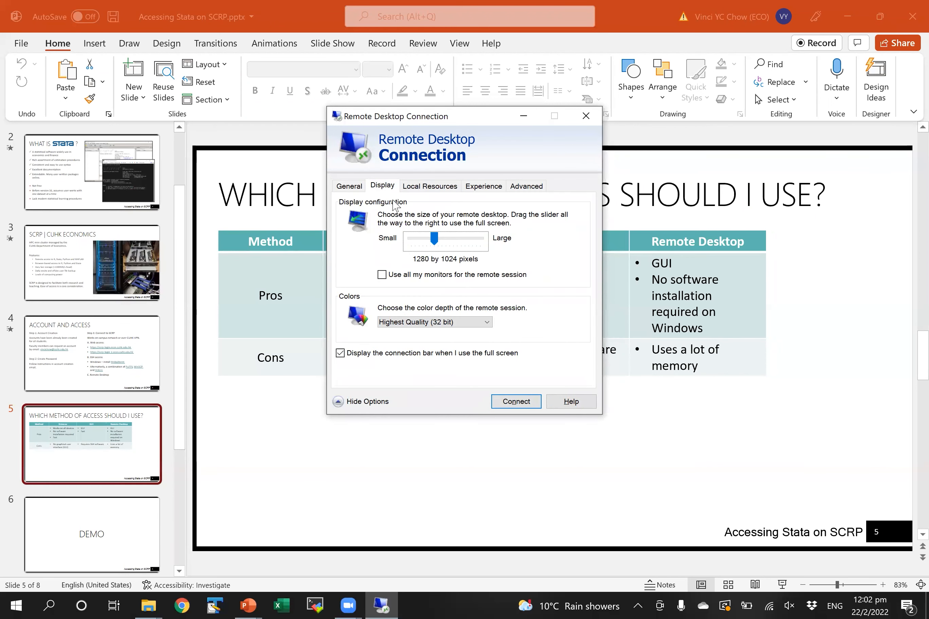
pyautogui.moveTo(433, 245); pyautogui.dragTo(433, 245)
pyautogui.click(428, 187)
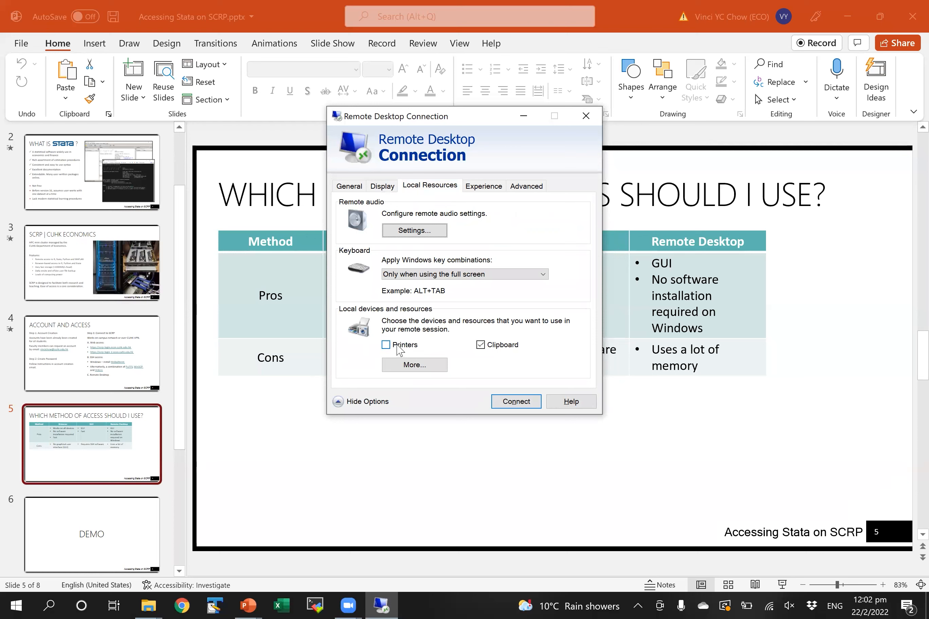
# - Share the local C: drive, then connect to the SCRP login server and accept the trust prompt
pyautogui.click(408, 366)
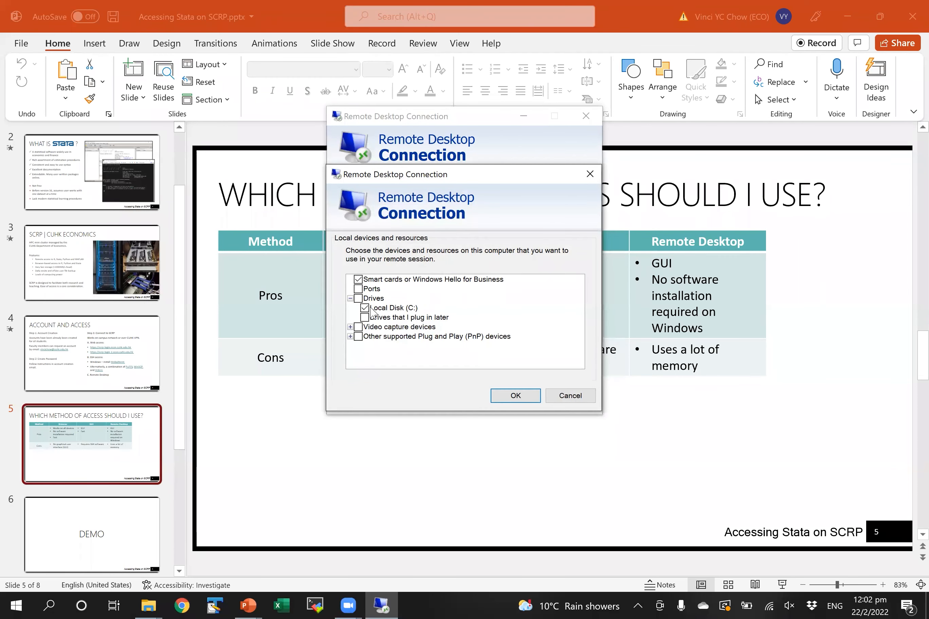
pyautogui.click(514, 396)
pyautogui.click(516, 402)
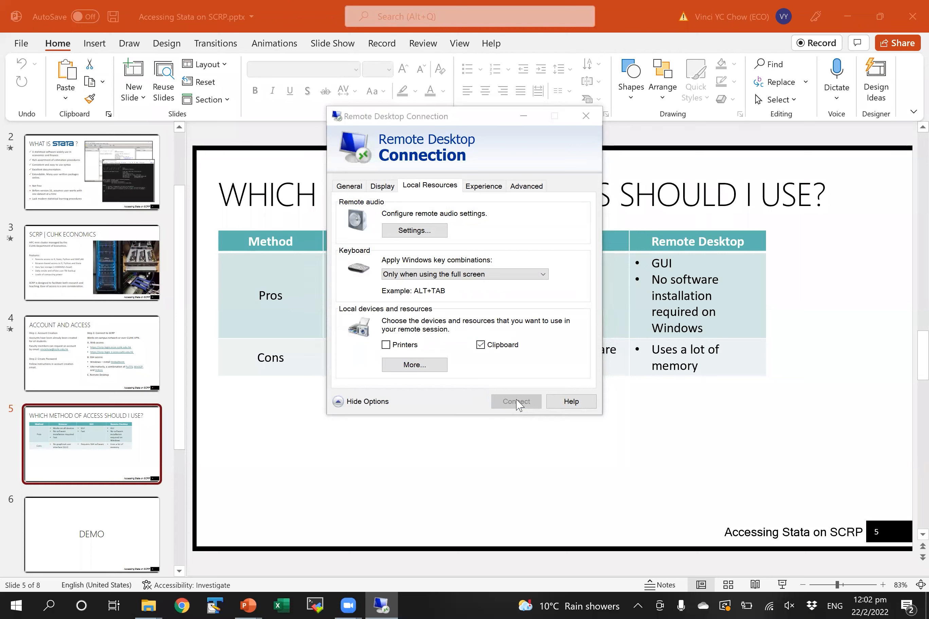
pyautogui.click(564, 332)
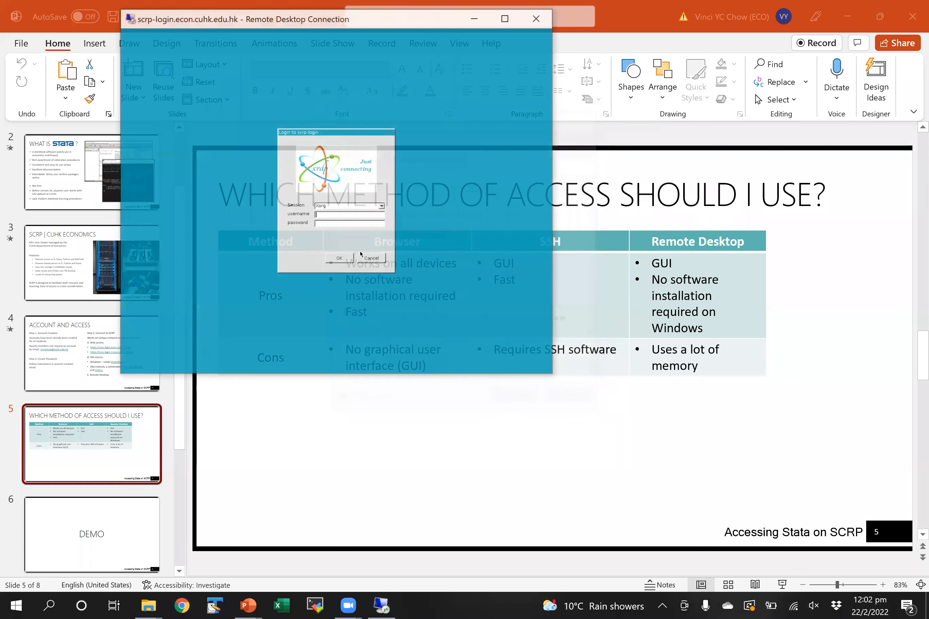
# - Zoom the remote session view to 150% from the window's system menu
pyautogui.click(129, 18)
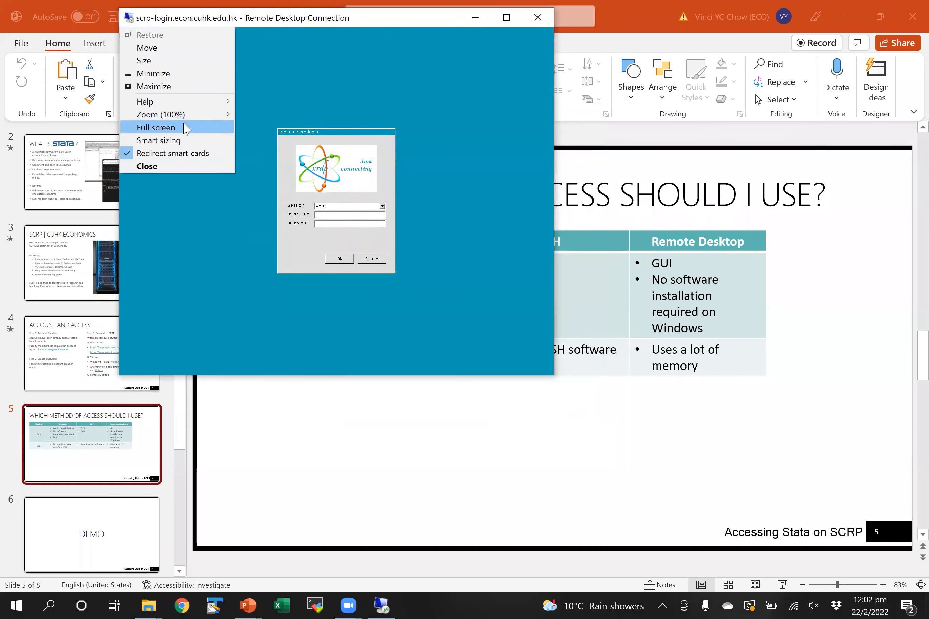
pyautogui.moveTo(200, 112)
pyautogui.click(260, 163)
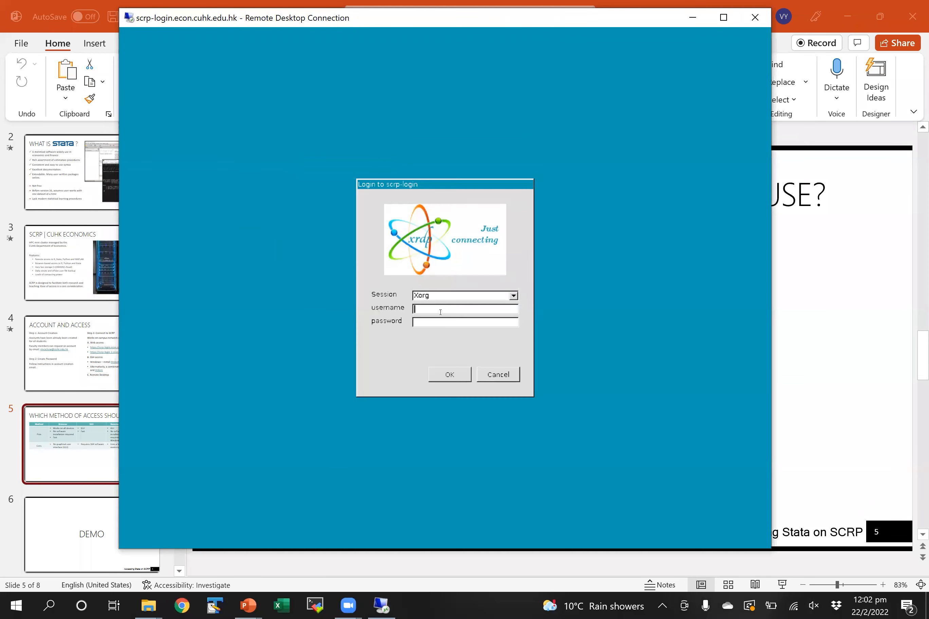
# - Log in to the xrdp screen with the account username and password
pyautogui.press('BackSpace')
pyautogui.press('BackSpace')
pyautogui.press('BackSpace')
pyautogui.press('BackSpace')
pyautogui.write('testus*****')
pyautogui.press('Return')
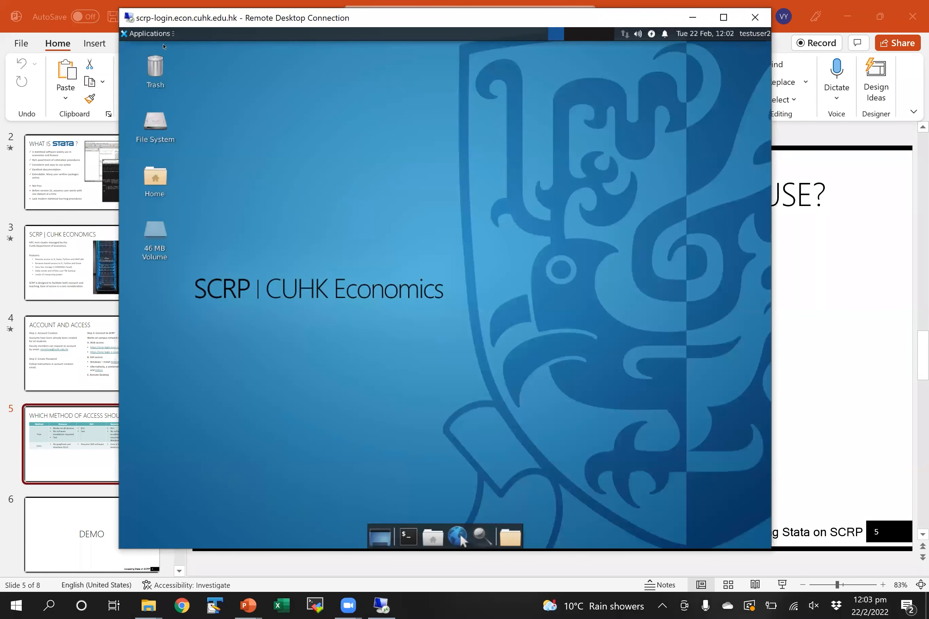
pyautogui.click(149, 33)
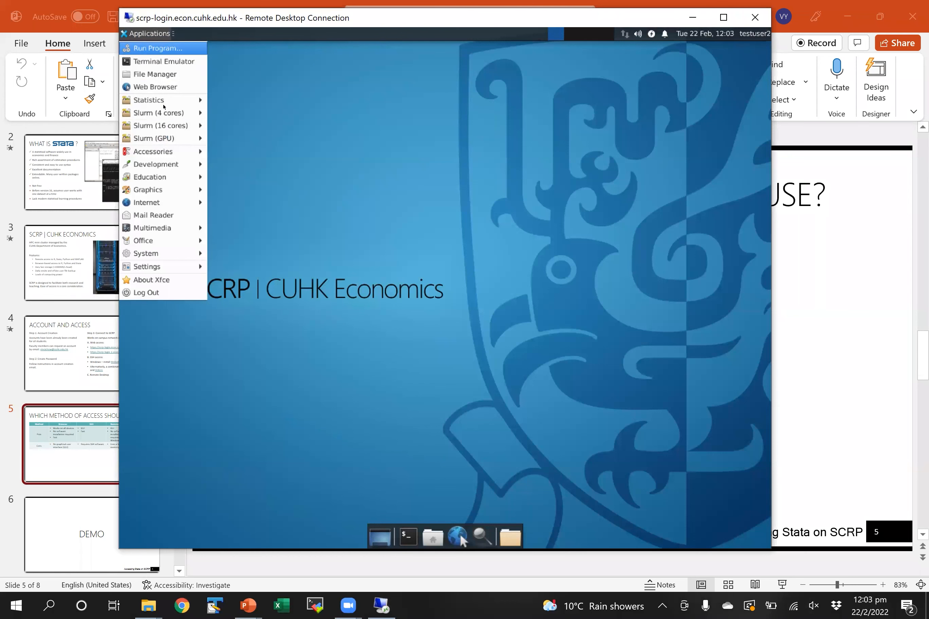
# - Launch Stata 17 through Slurm (4 cores), then close it and its leftover terminal
pyautogui.moveTo(168, 113)
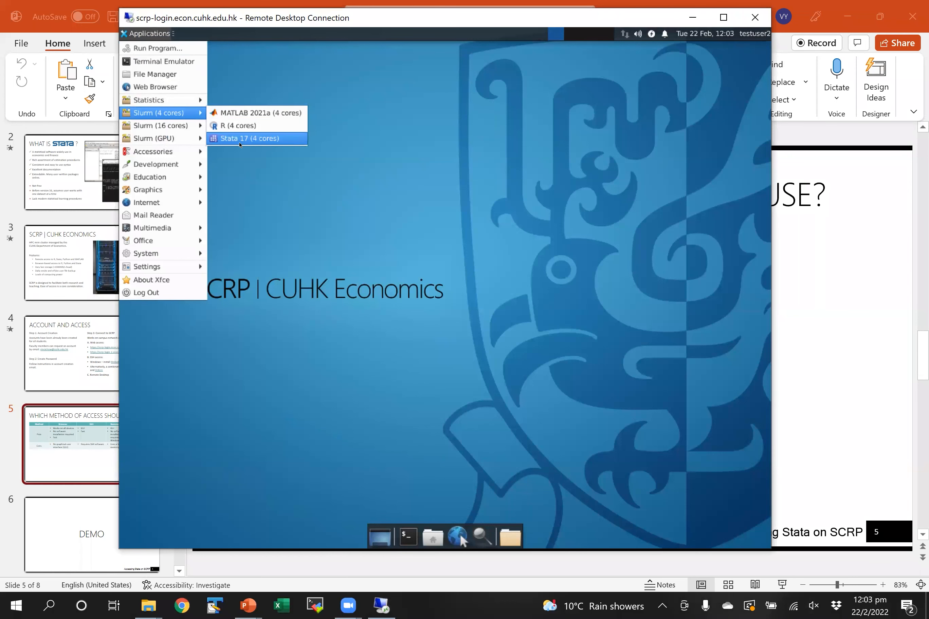
pyautogui.click(240, 141)
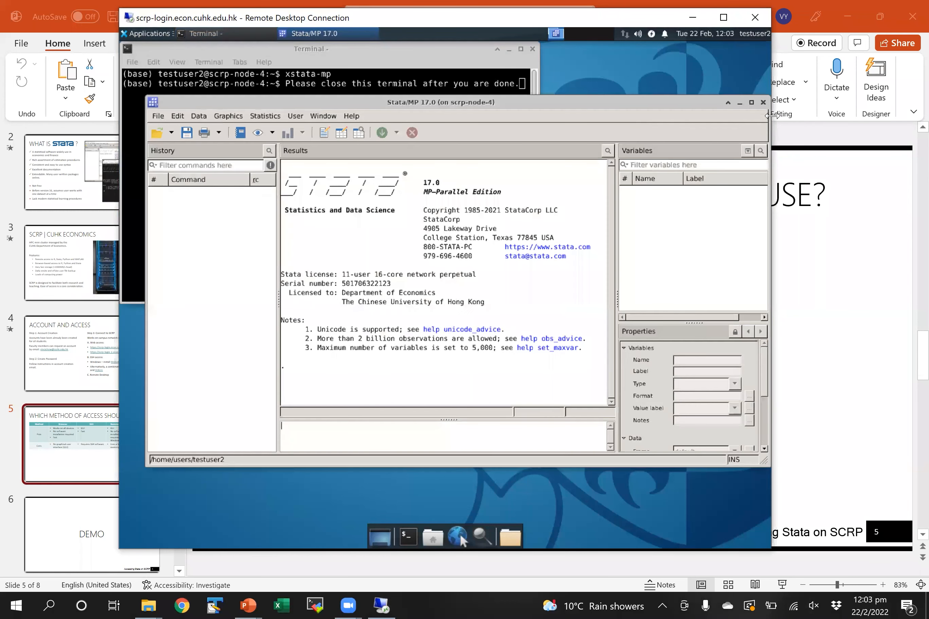
pyautogui.click(764, 103)
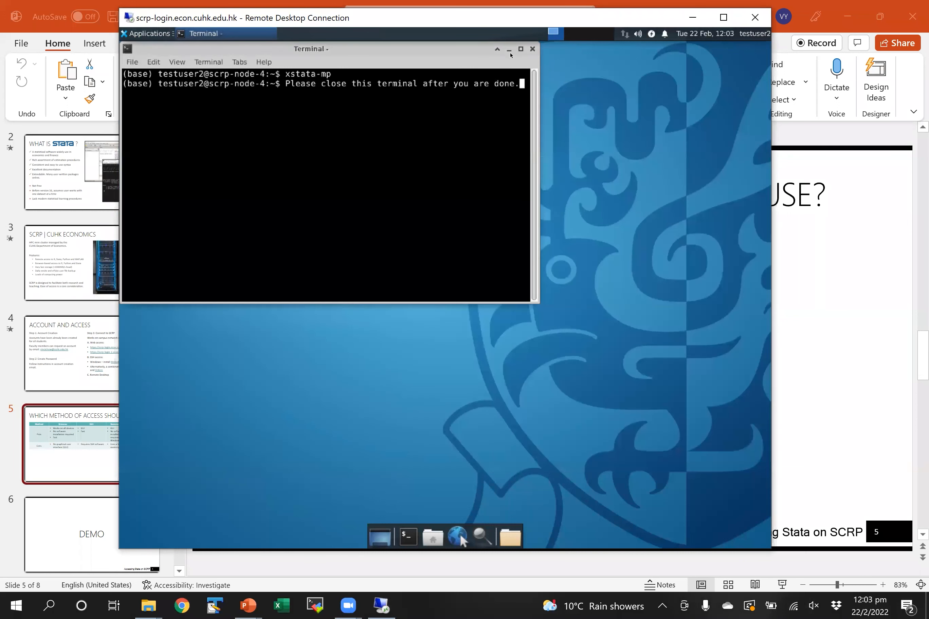
pyautogui.click(532, 49)
# - Launch Stata 17 from Applications > Statistics and position its window
pyautogui.click(170, 34)
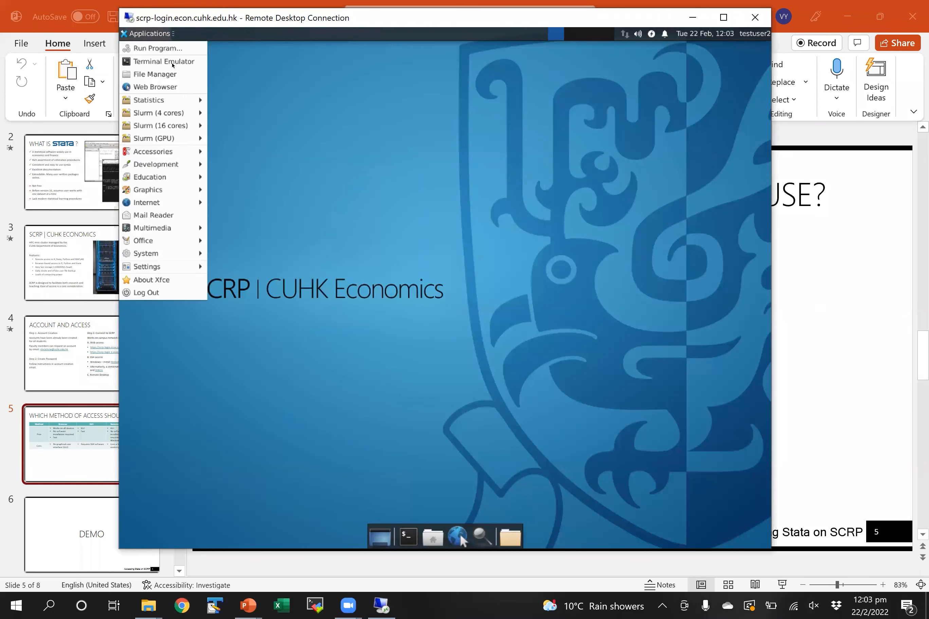
pyautogui.moveTo(175, 106)
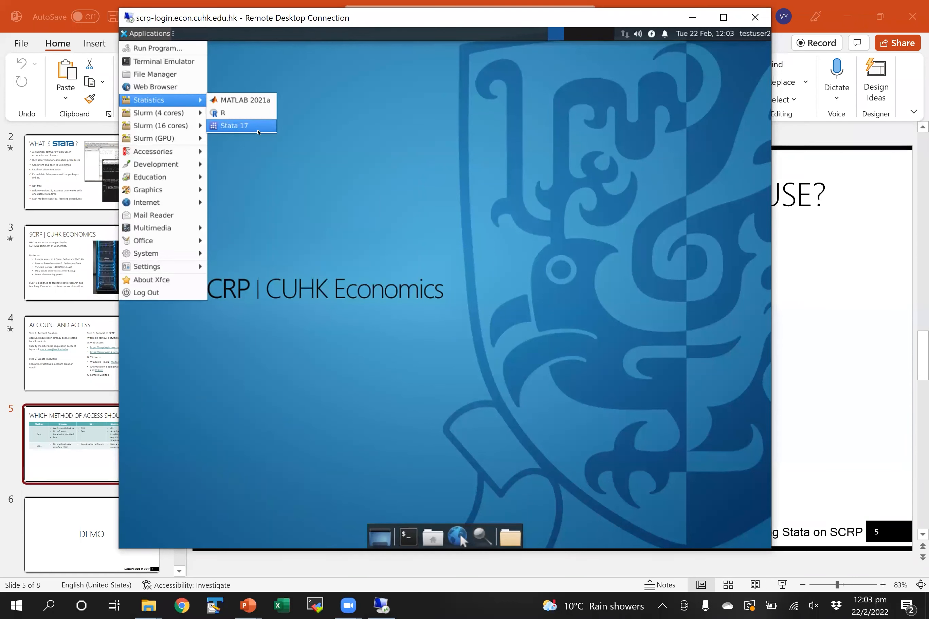
pyautogui.click(239, 126)
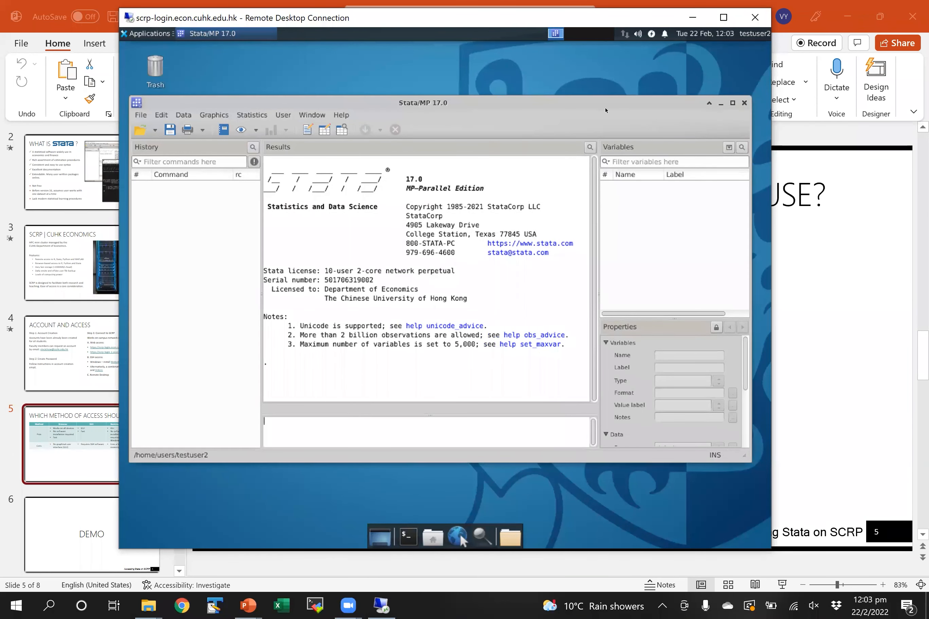
pyautogui.moveTo(608, 107)
pyautogui.mouseDown()
pyautogui.moveTo(616, 108)
pyautogui.moveTo(598, 109)
pyautogui.moveTo(613, 113)
pyautogui.mouseUp()
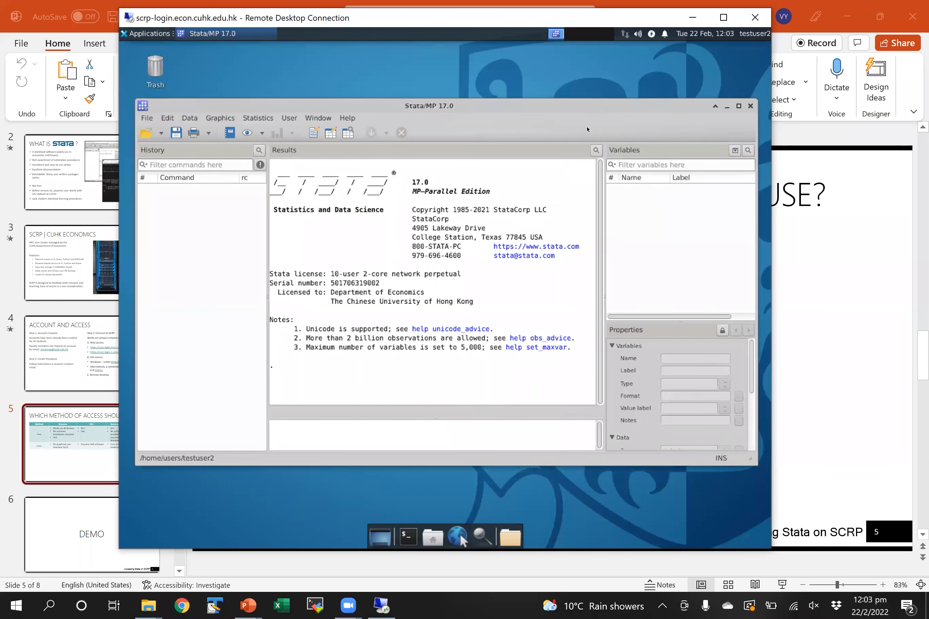
pyautogui.scroll(-2, 477, 518)
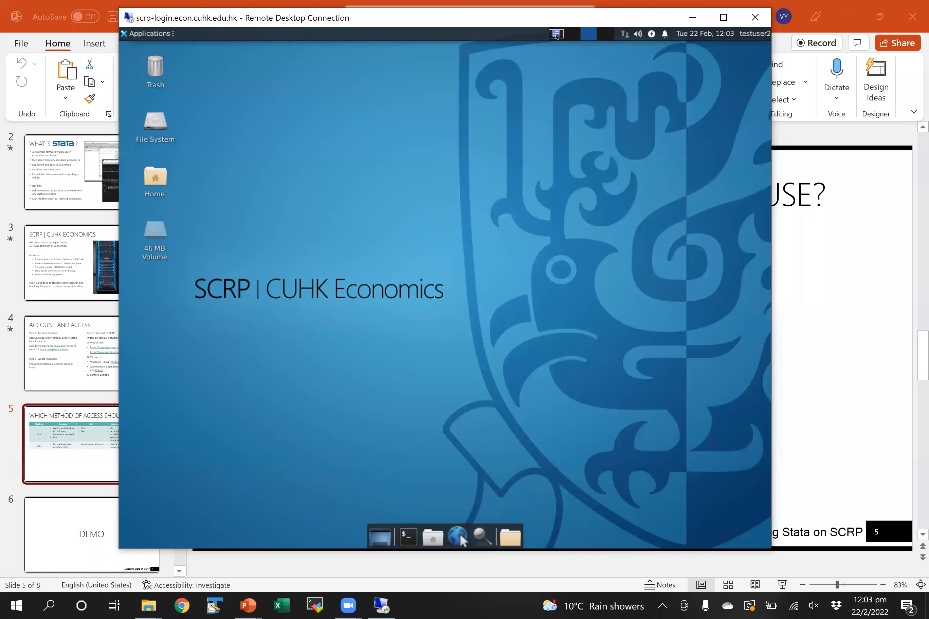
pyautogui.scroll(2, 746, 111)
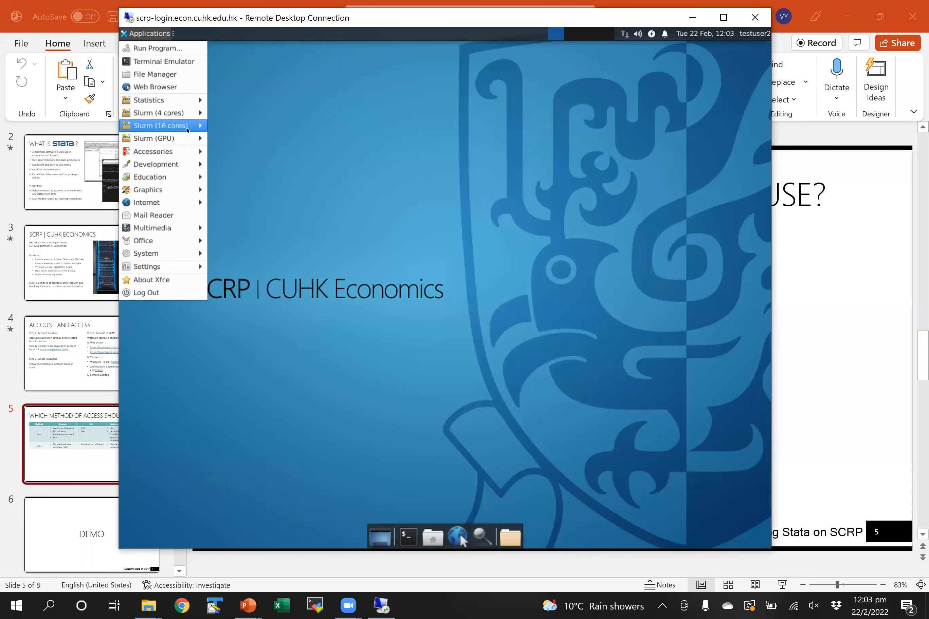
pyautogui.moveTo(188, 128)
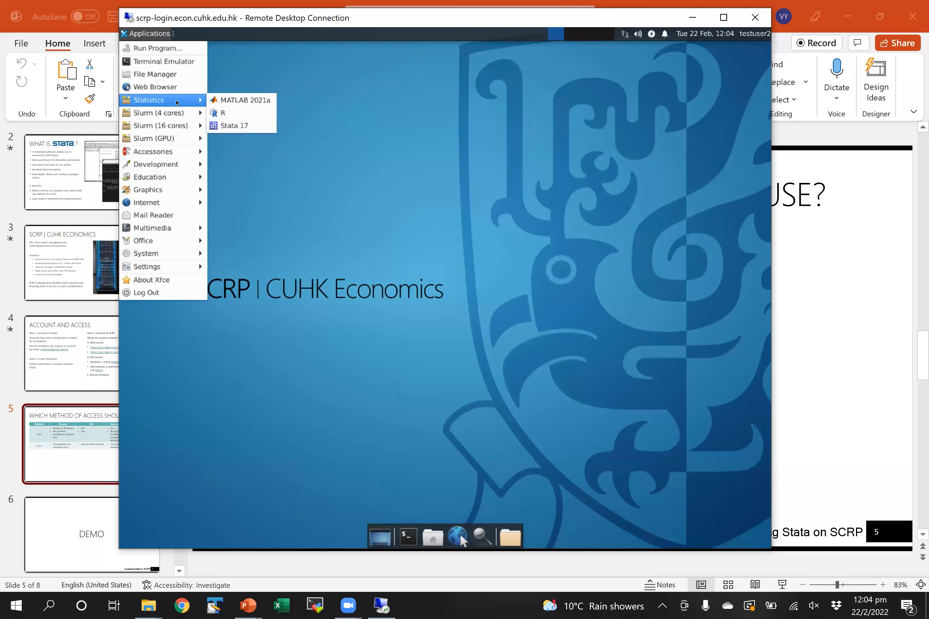
pyautogui.click(236, 125)
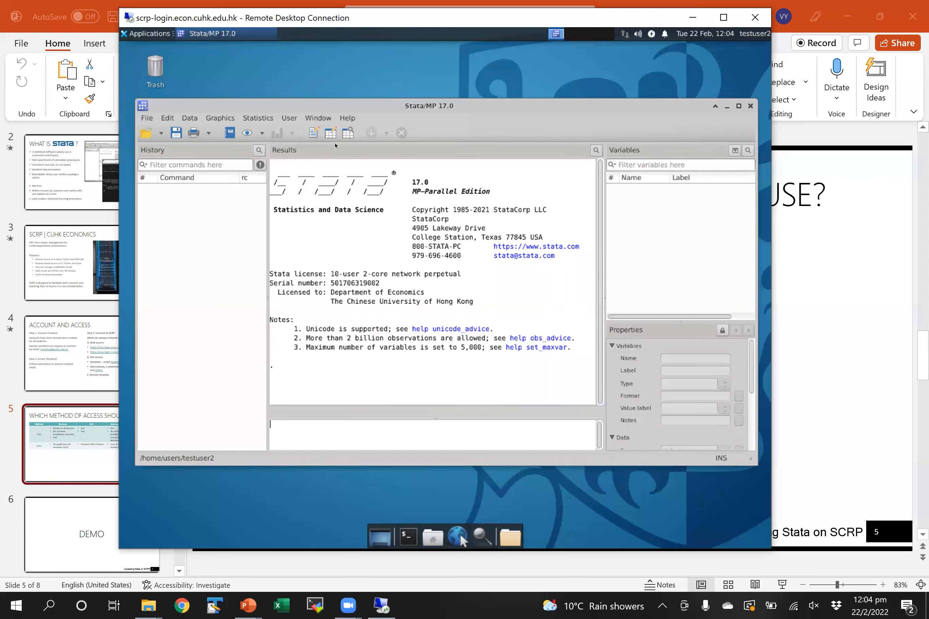
# - Open the home folder in the remote File Manager and move its window
pyautogui.click(511, 537)
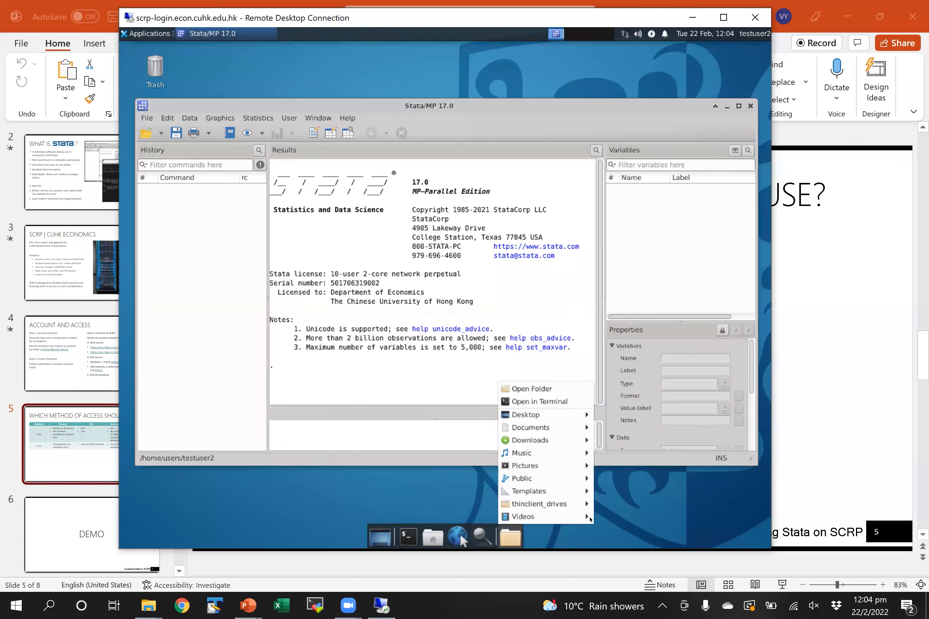
pyautogui.moveTo(523, 517)
pyautogui.click(723, 505)
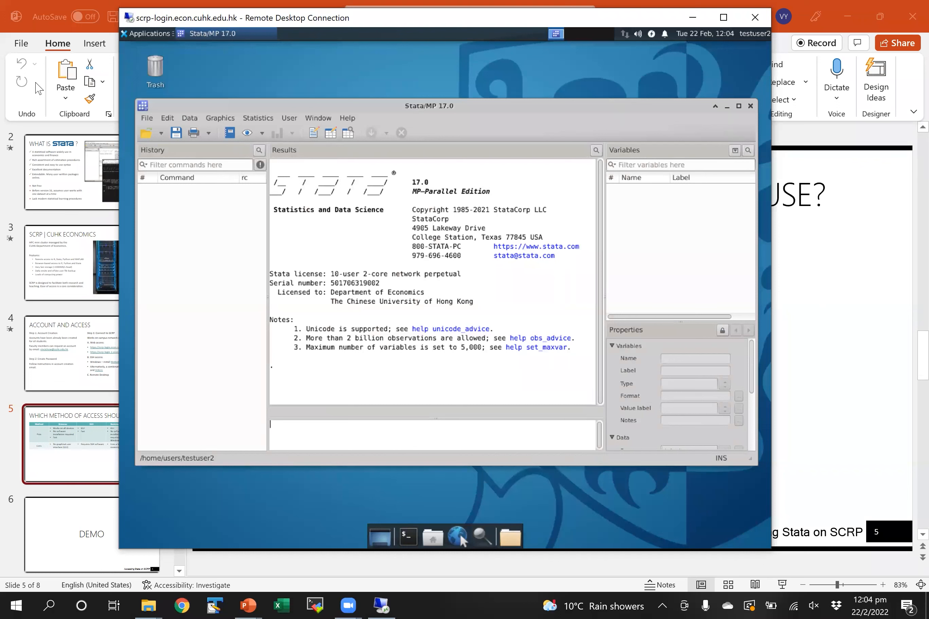
pyautogui.click(151, 34)
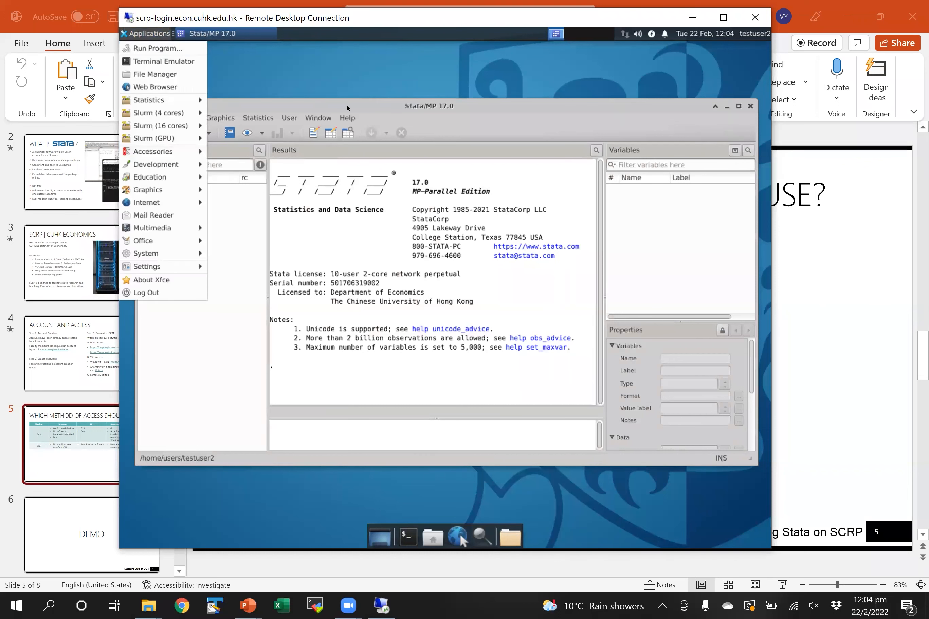
pyautogui.click(472, 402)
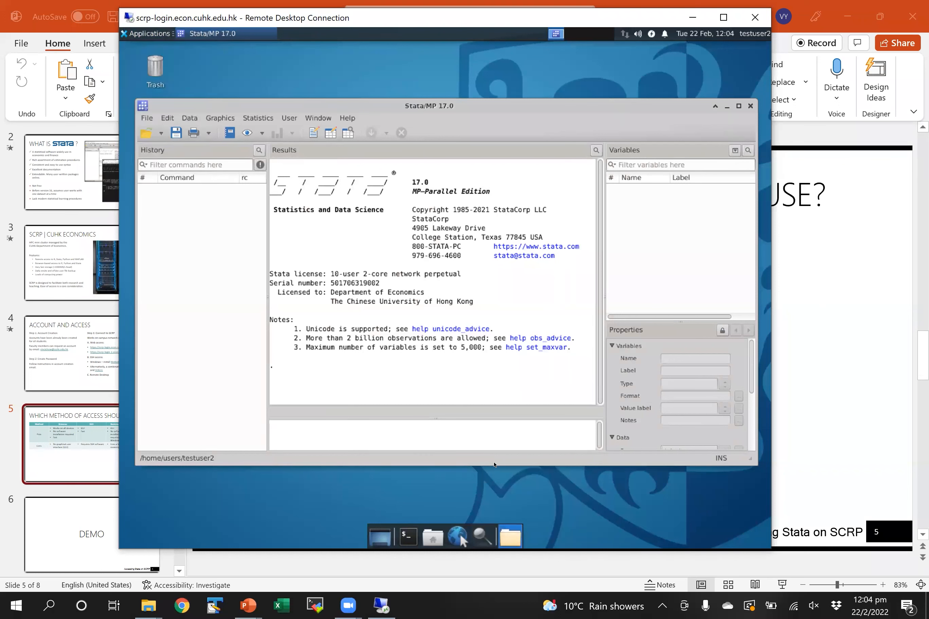
pyautogui.click(510, 536)
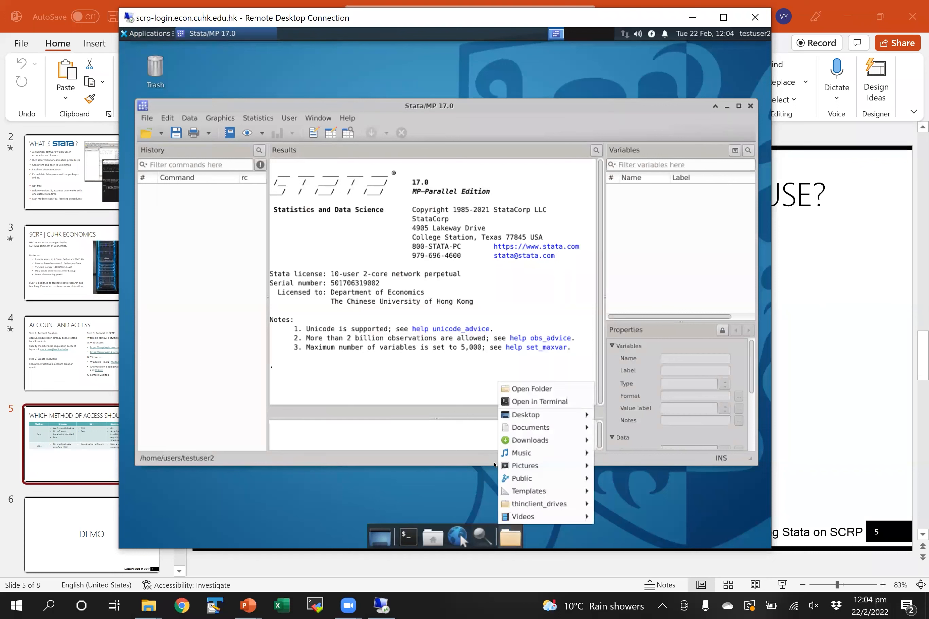
pyautogui.click(534, 389)
pyautogui.moveTo(305, 301); pyautogui.dragTo(356, 179)
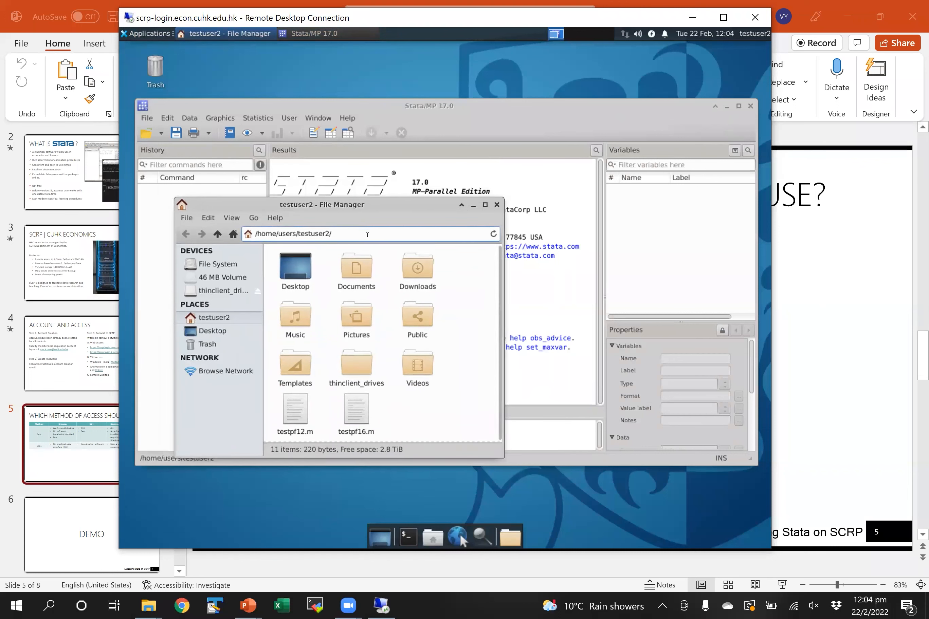
# - Browse through thinclient_drives into the shared C: drive folder
pyautogui.click(367, 235)
pyautogui.click(364, 234)
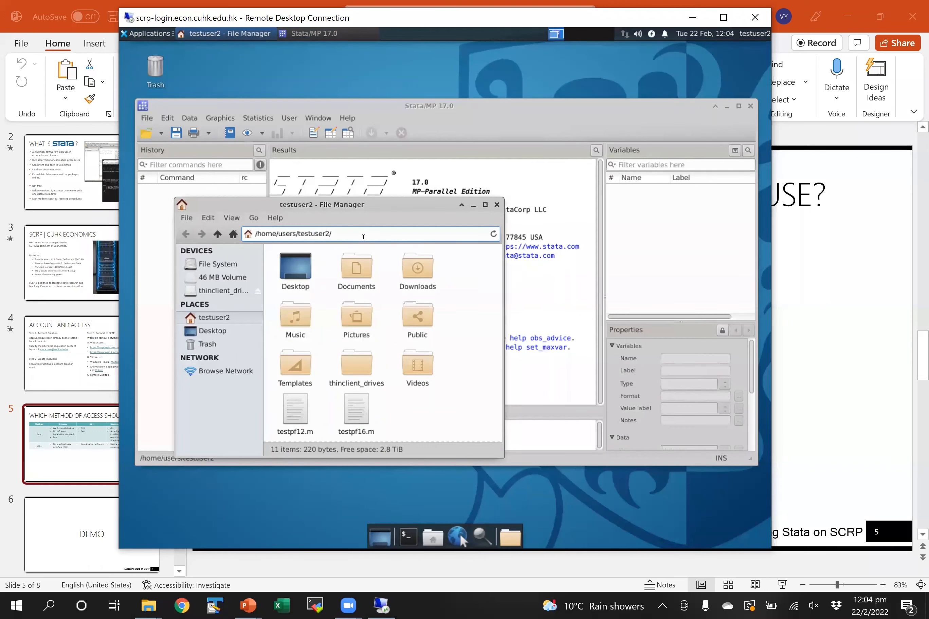
pyautogui.moveTo(292, 234); pyautogui.dragTo(338, 232)
pyautogui.click(209, 291)
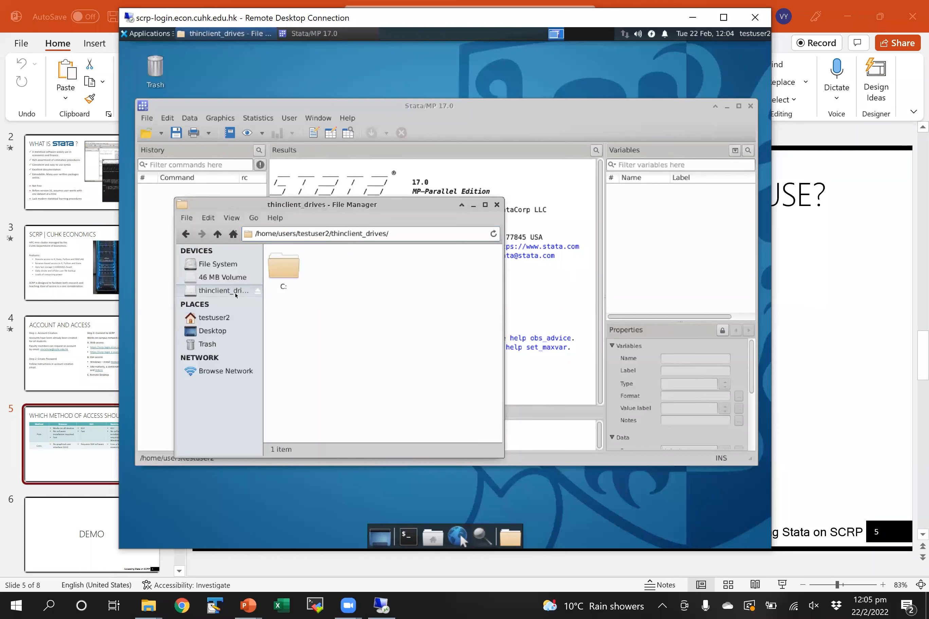
pyautogui.click(288, 275)
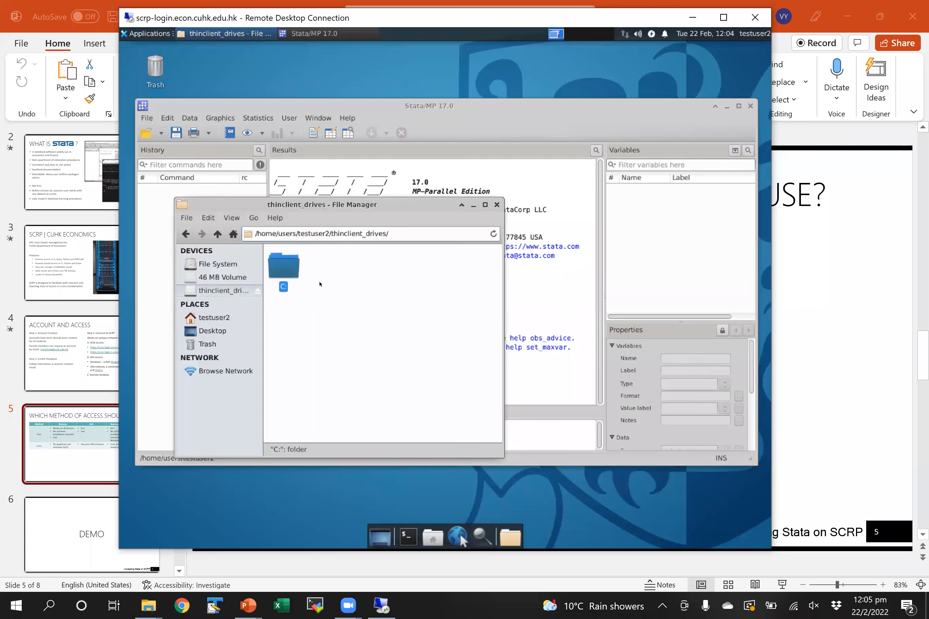
pyautogui.doubleClick(282, 275)
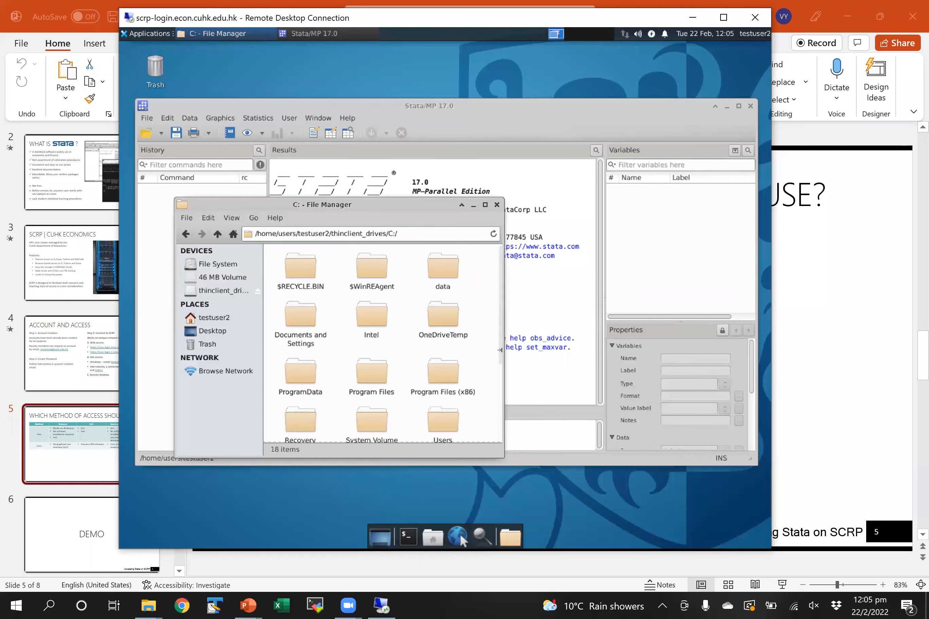
# - Find Ambiguity Aversion 2021.pdf in Downloads and drag it onto the Xfce desktop
pyautogui.scroll(-2, 499, 393)
pyautogui.scroll(3, 499, 359)
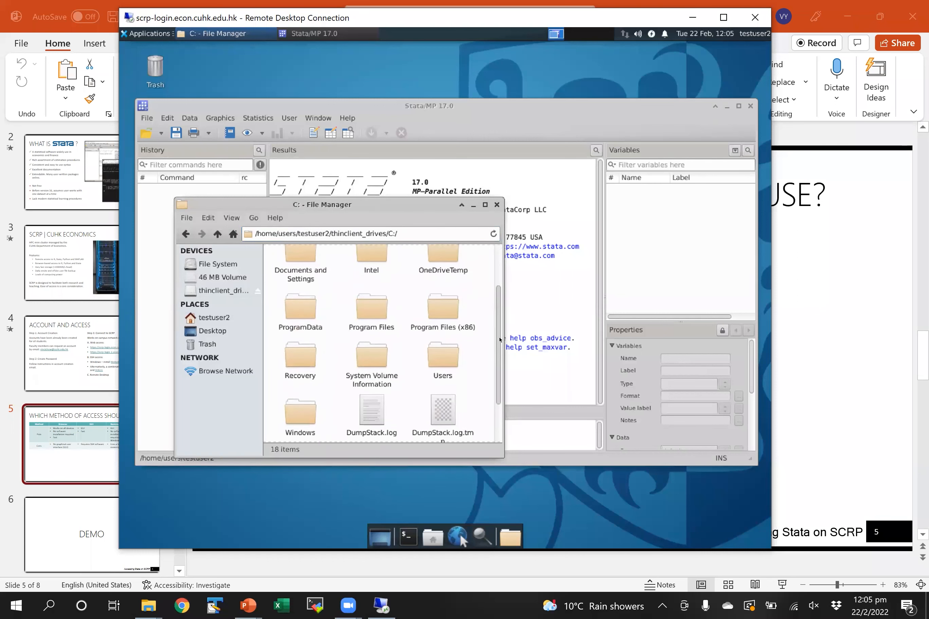
pyautogui.scroll(3, 500, 324)
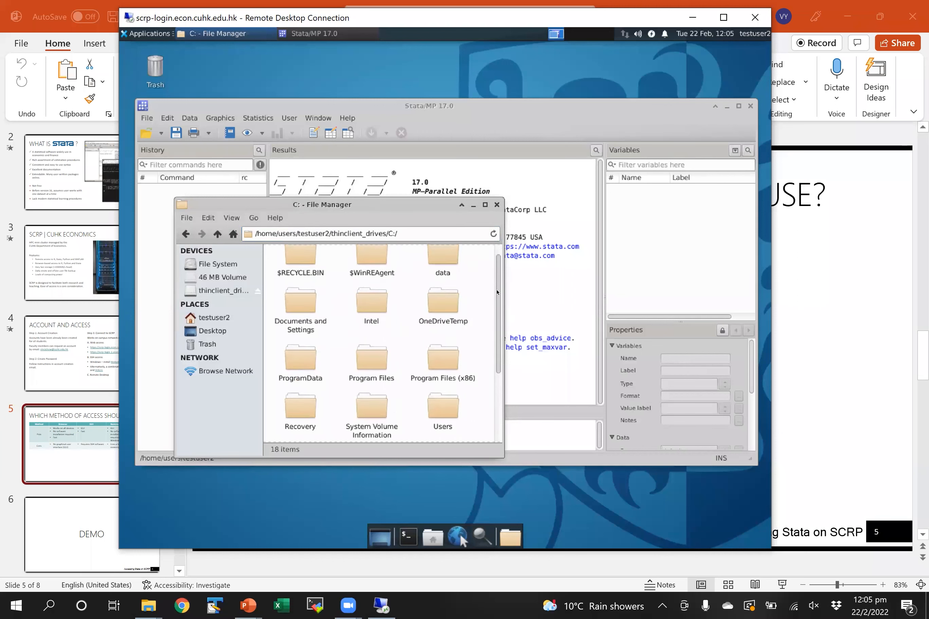
pyautogui.scroll(-5, 498, 390)
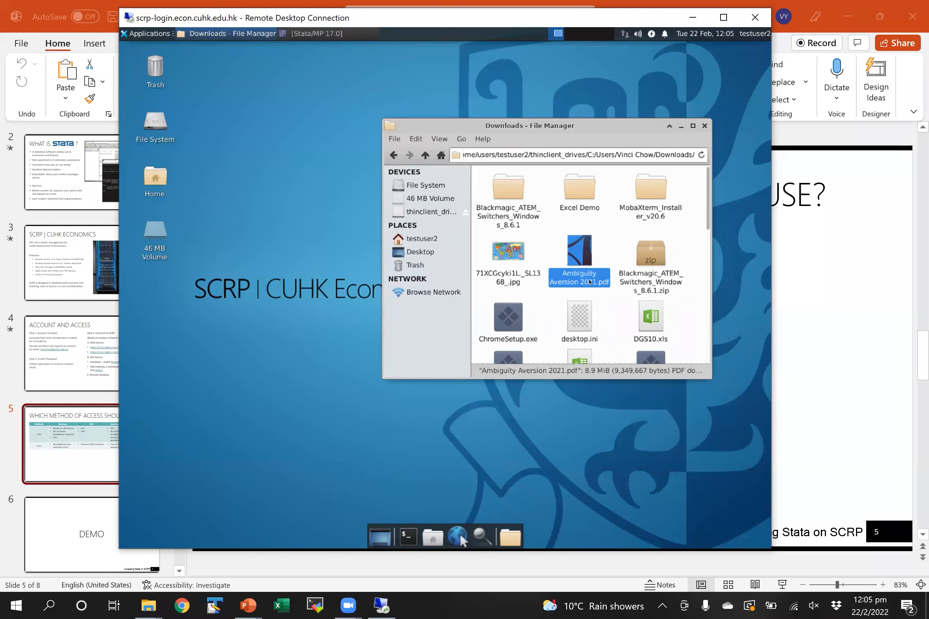
pyautogui.moveTo(579, 260); pyautogui.dragTo(167, 309)
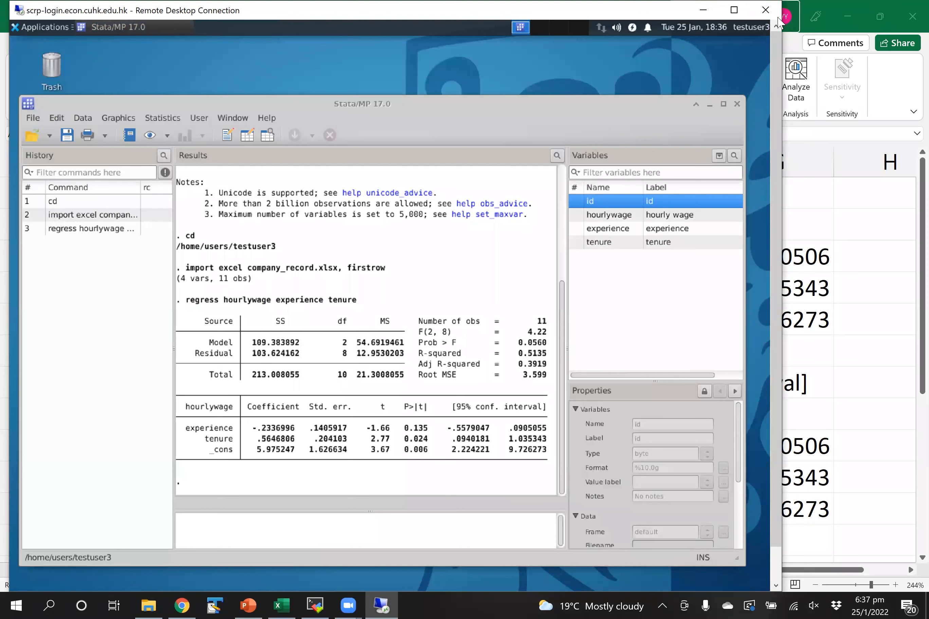
# - Disconnect from the current remote desktop session and confirm with OK
pyautogui.click(761, 19)
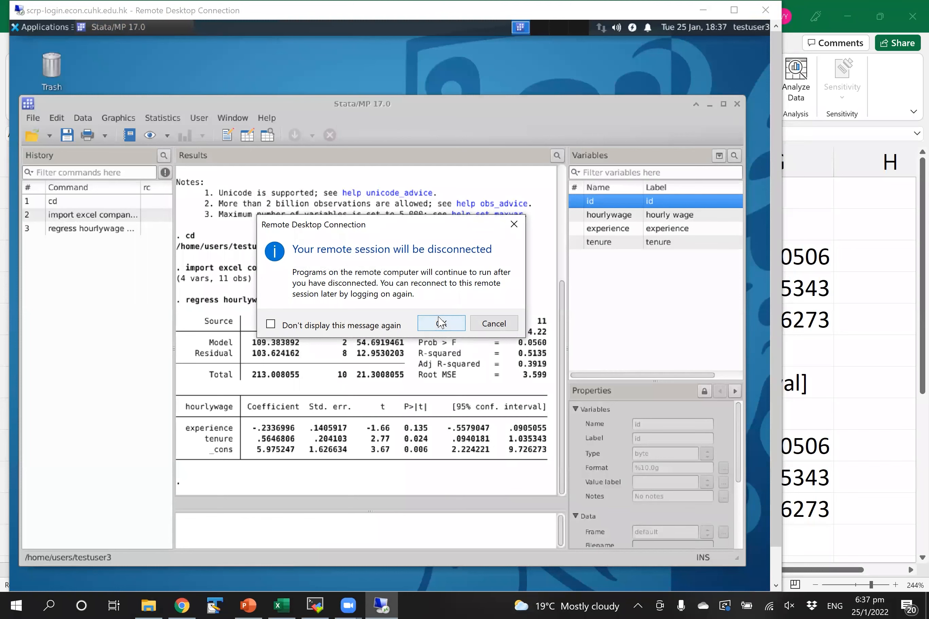
pyautogui.click(441, 322)
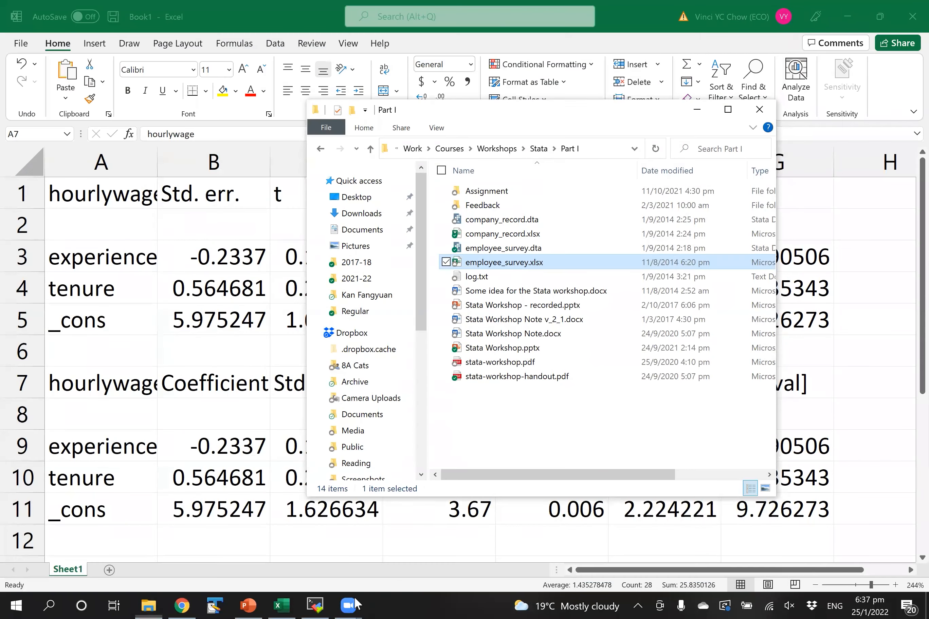
pyautogui.click(356, 604)
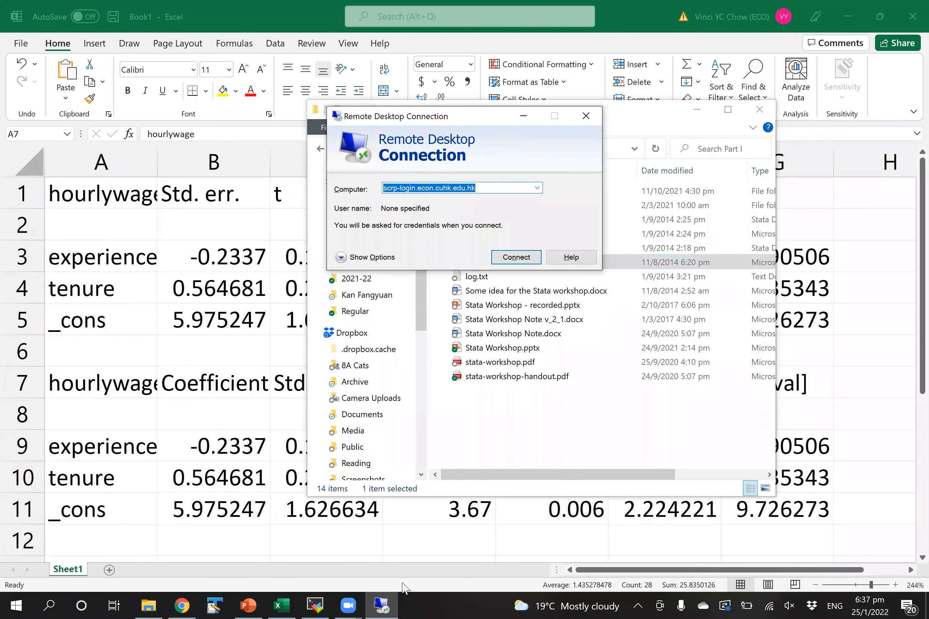
pyautogui.press('Return')
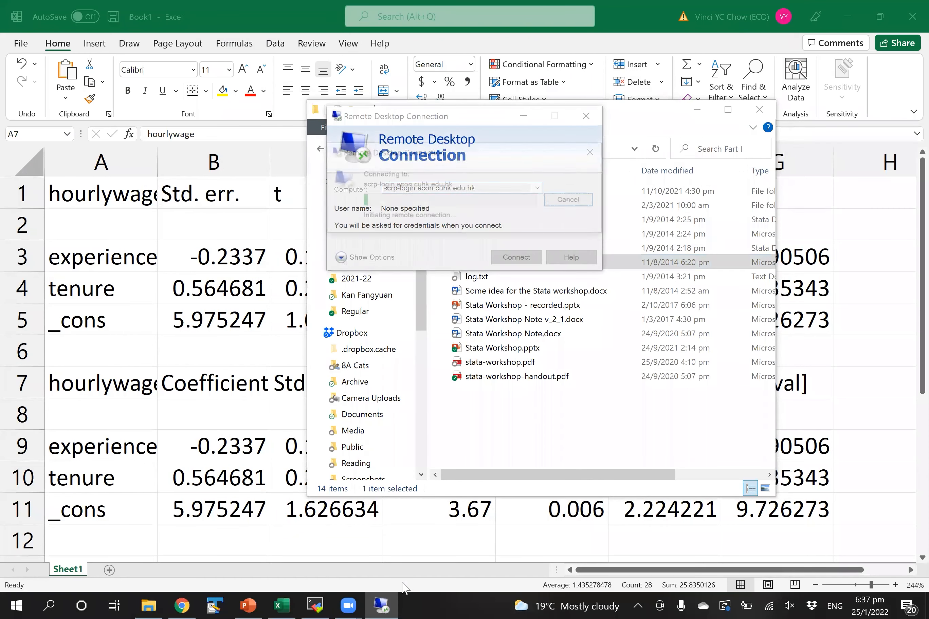
# - Relaunch Remote Desktop Connection and connect to scrp-login.econ.cuhk.edu.hk at 1280 by 1024
pyautogui.press('super')
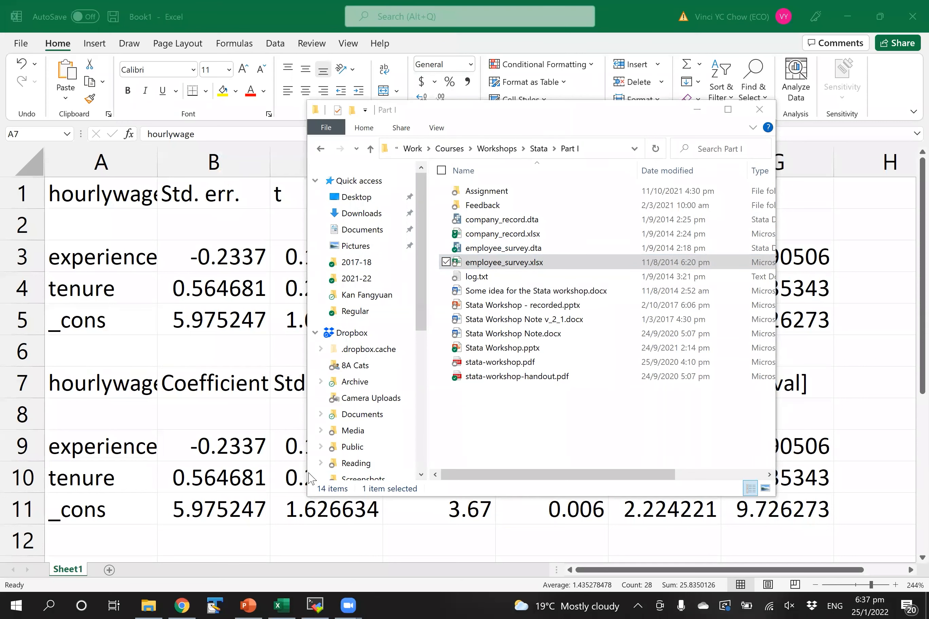
pyautogui.write('remote')
pyautogui.press('Return')
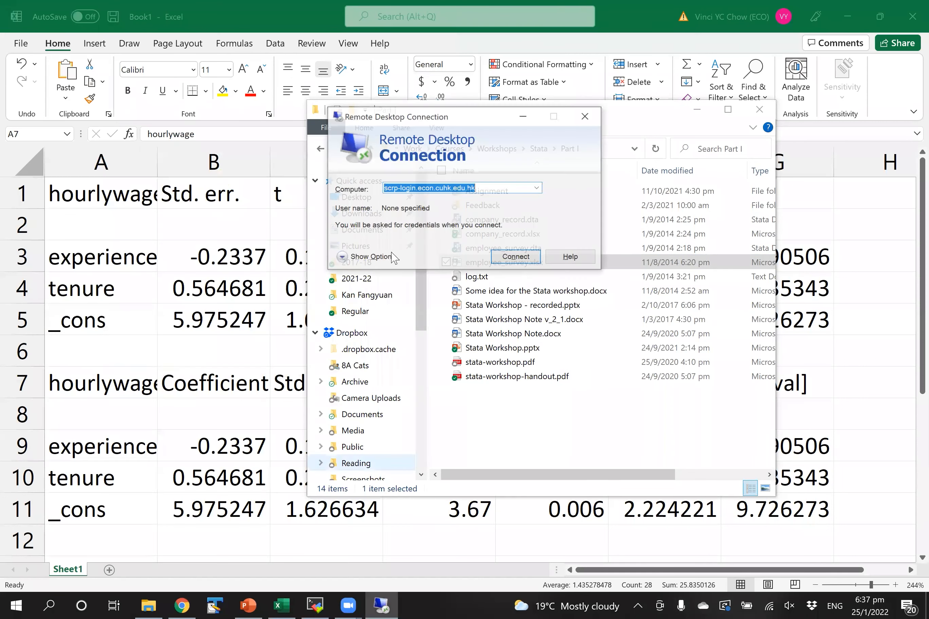
pyautogui.hotkey('alt', 'o')
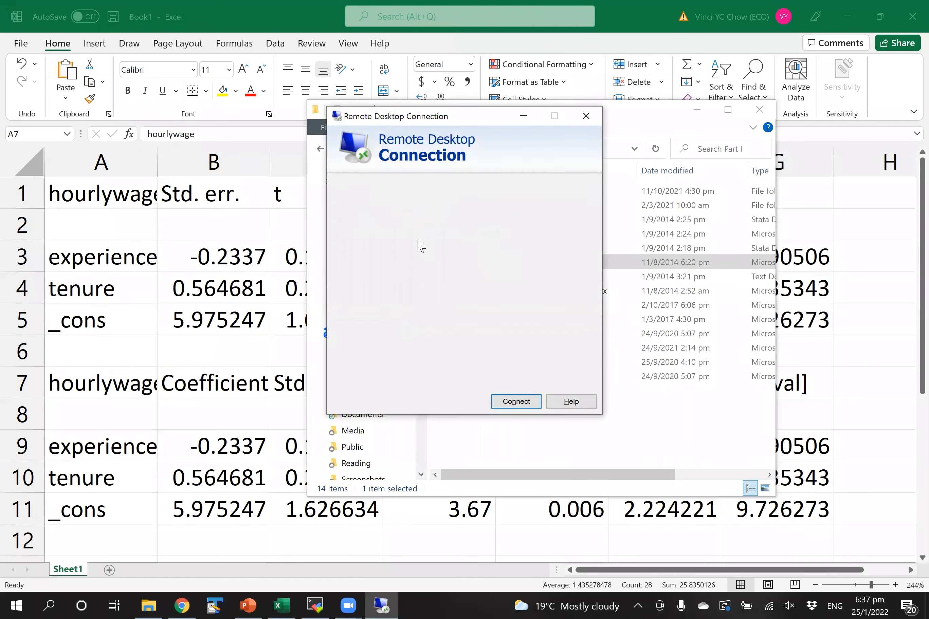
pyautogui.hotkey('ctrl', 'Tab')
pyautogui.click(434, 244)
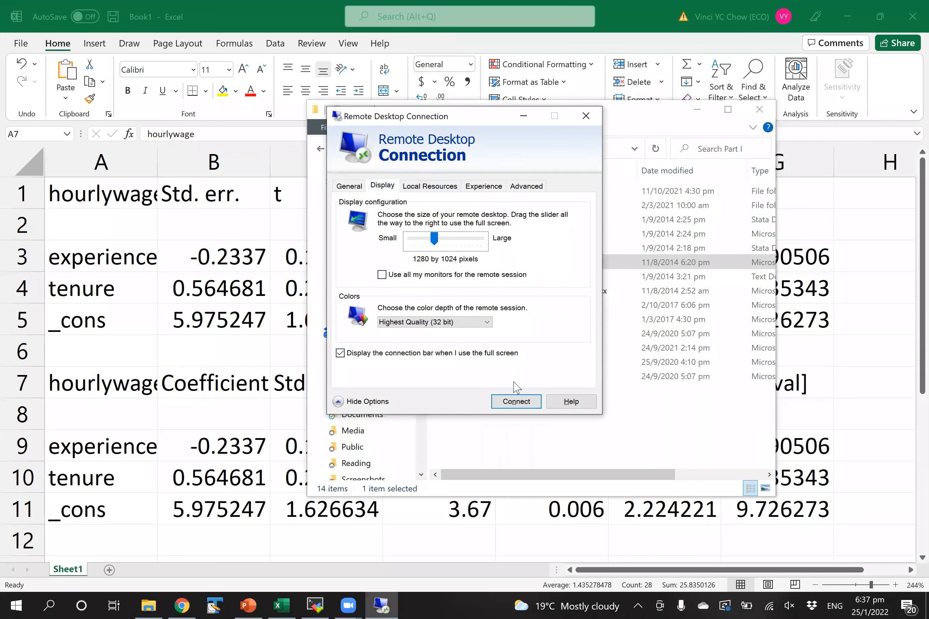
pyautogui.click(516, 402)
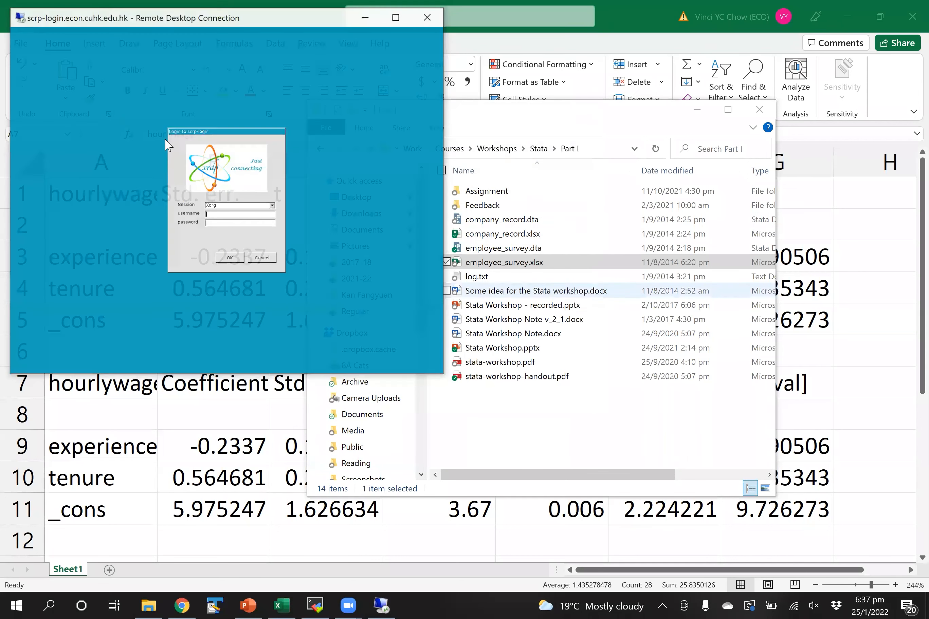
# - Zoom the remote desktop view to 150%
pyautogui.click(20, 18)
pyautogui.moveTo(52, 111)
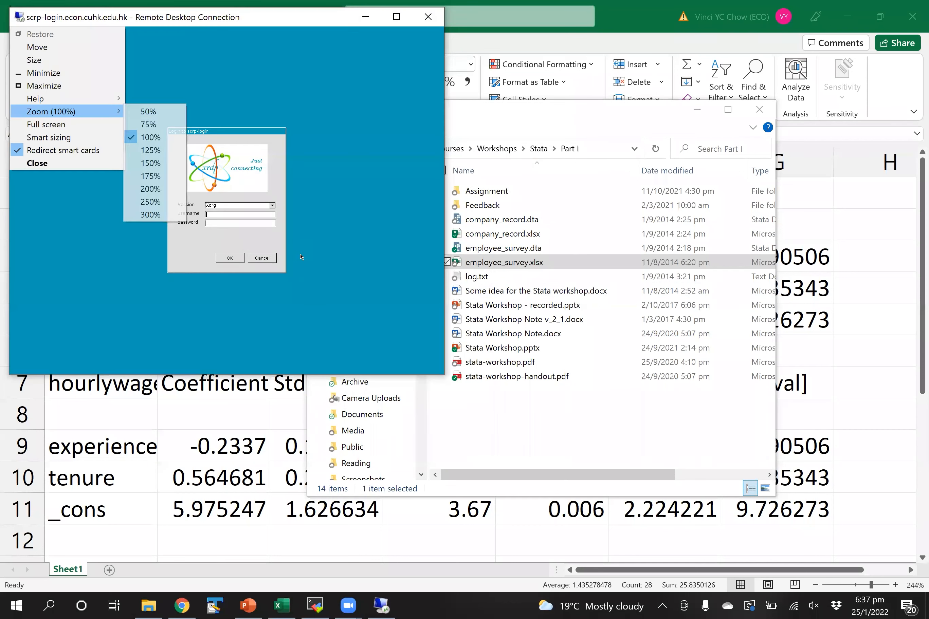
pyautogui.press('Return')
# - Log in with the username and password, returning to Stata's regression output
pyautogui.write('vinci')
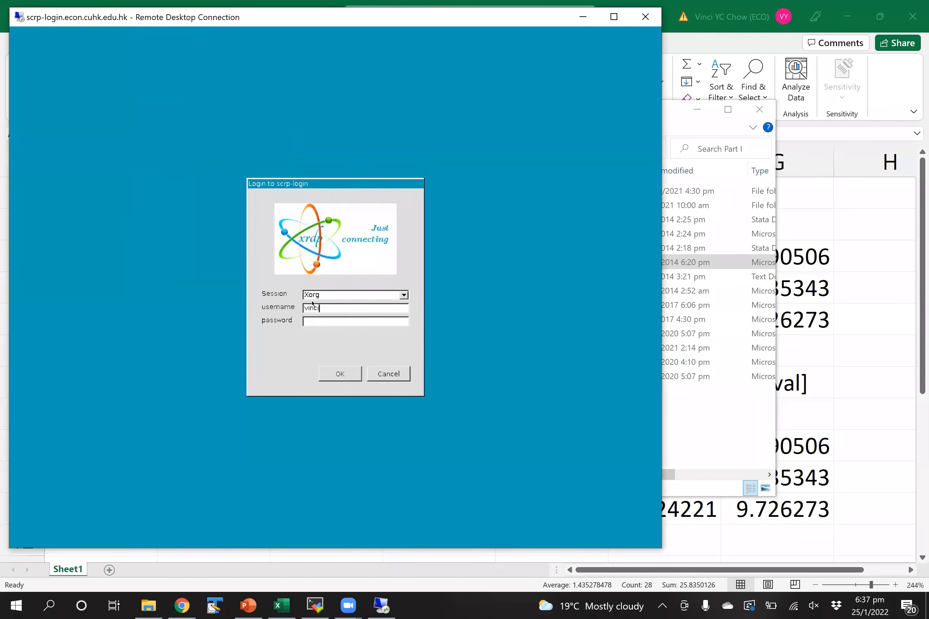
pyautogui.press('BackSpace')
pyautogui.write('testuser3')
pyautogui.press('Return')
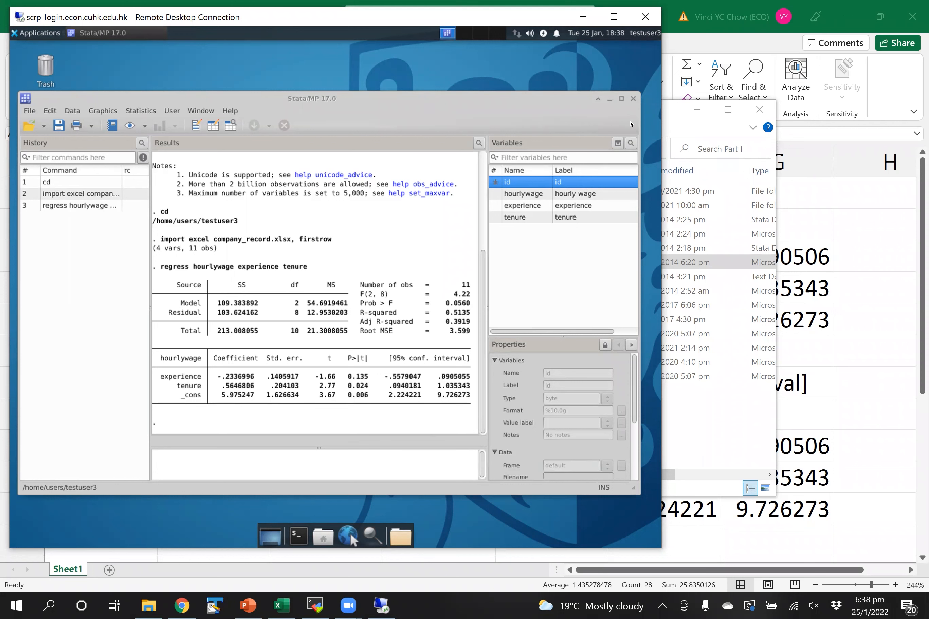
pyautogui.click(634, 100)
# - Exit Stata without saving, then log out of the remote session via Applications > Log Out
pyautogui.click(307, 332)
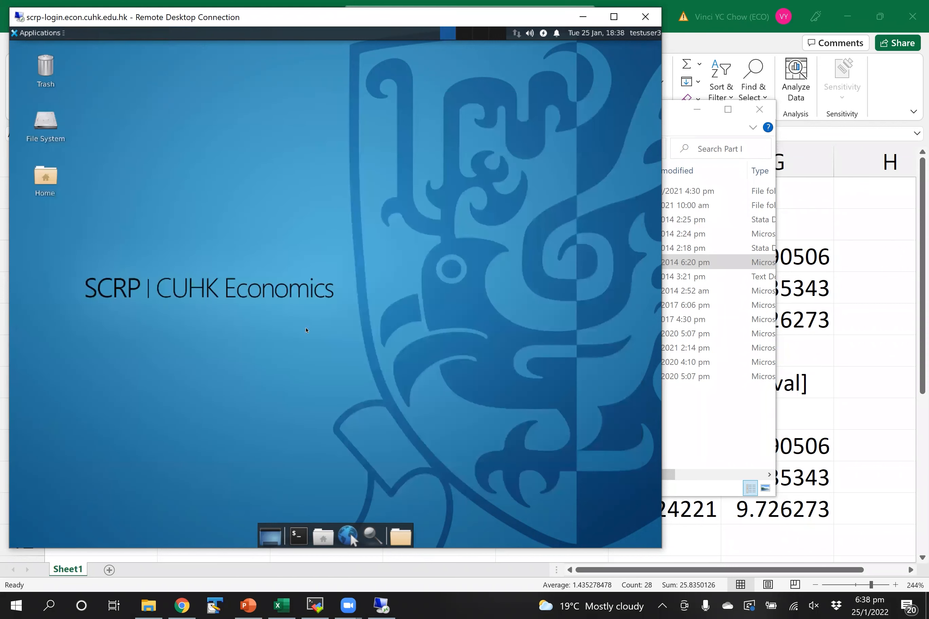
pyautogui.click(38, 33)
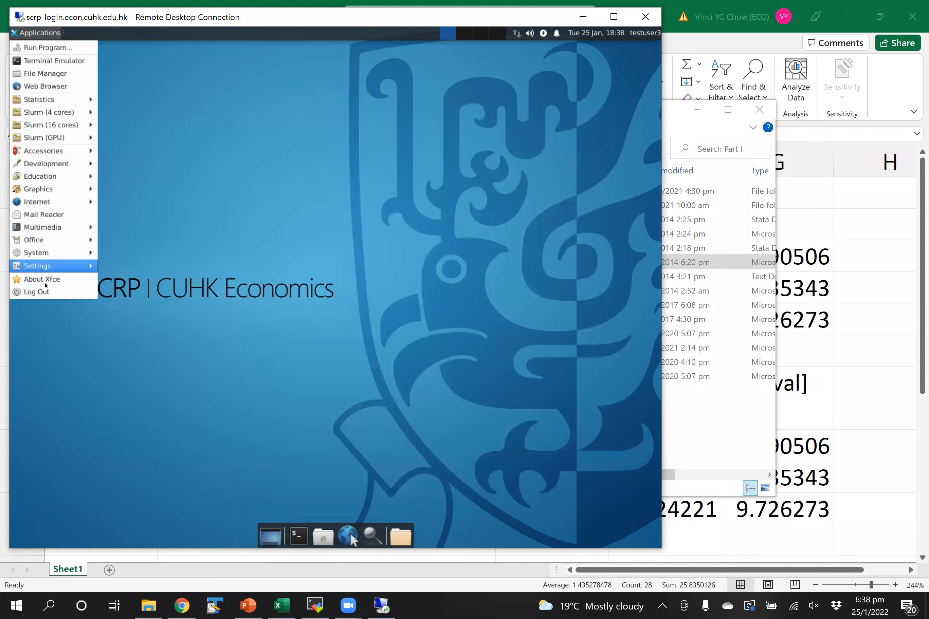
pyautogui.click(47, 297)
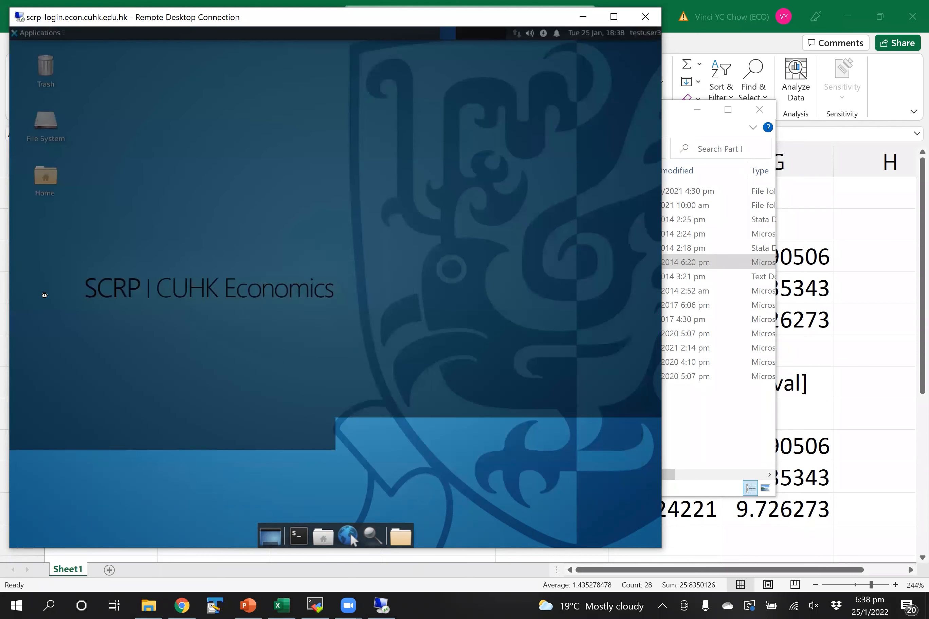
pyautogui.click(281, 296)
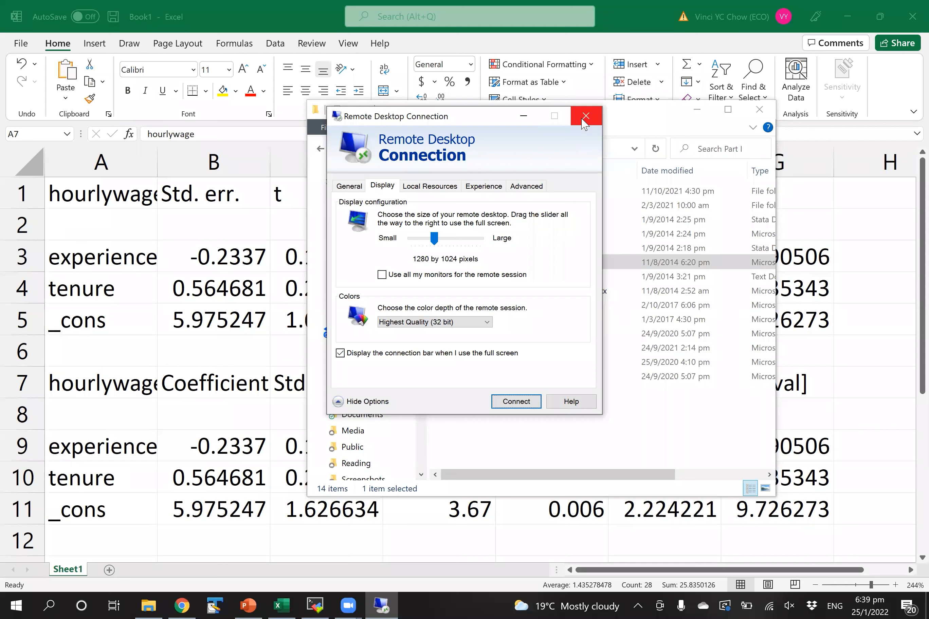
# - Reopen Remote Desktop Connection from Start search and connect to scrp-login.econ.cuhk.edu.hk
pyautogui.click(586, 117)
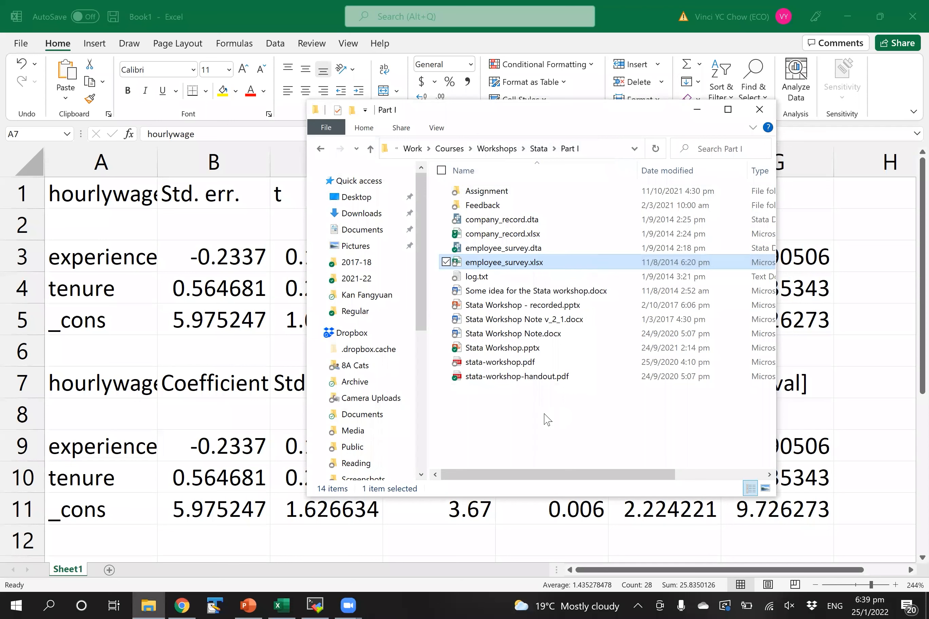
pyautogui.press('super')
pyautogui.write('remote')
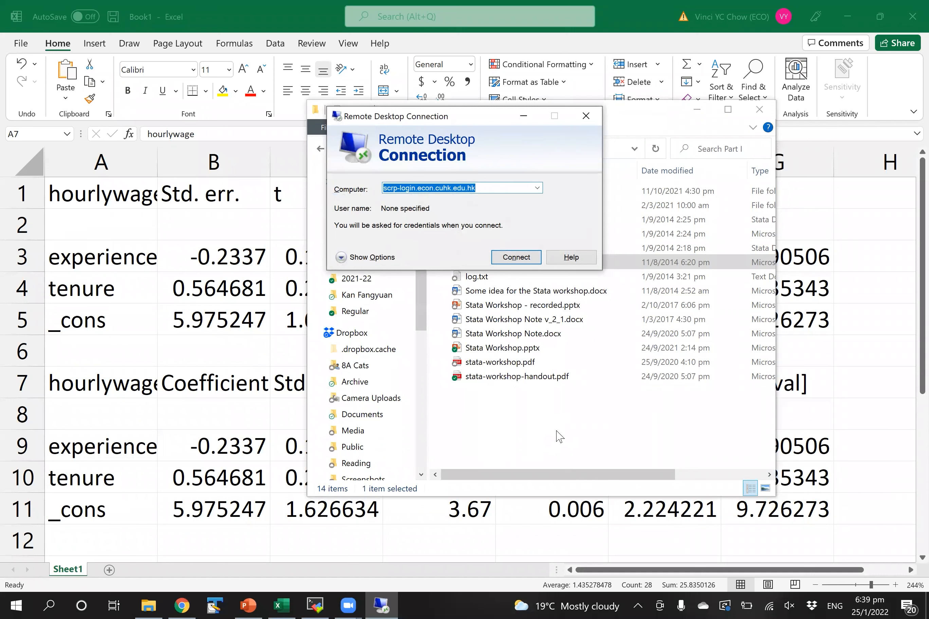
pyautogui.click(525, 261)
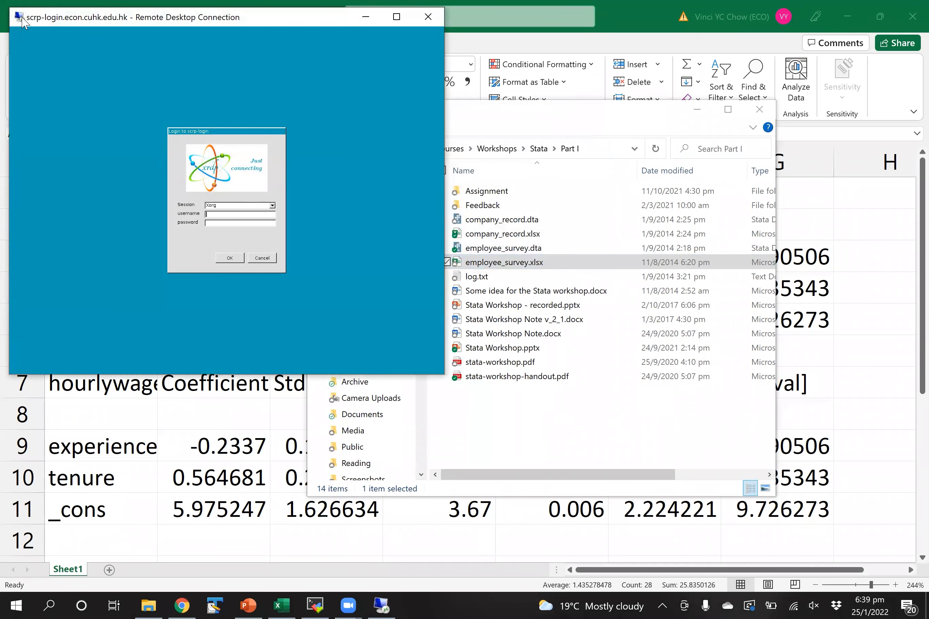
# - Set the remote view zoom to 150% and log in with the username and password
pyautogui.click(22, 21)
pyautogui.moveTo(64, 112)
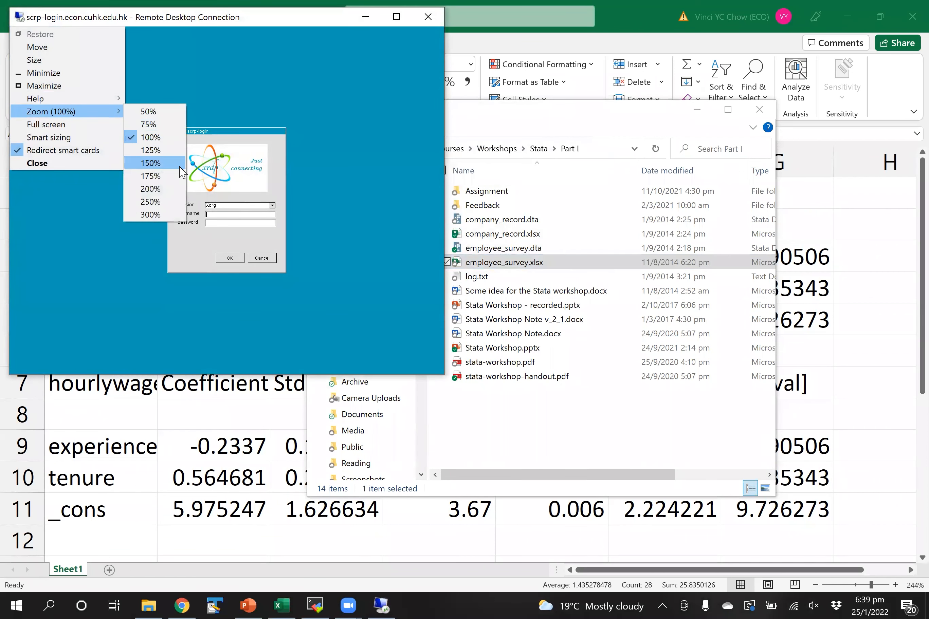
pyautogui.click(150, 163)
pyautogui.write('testuser3******')
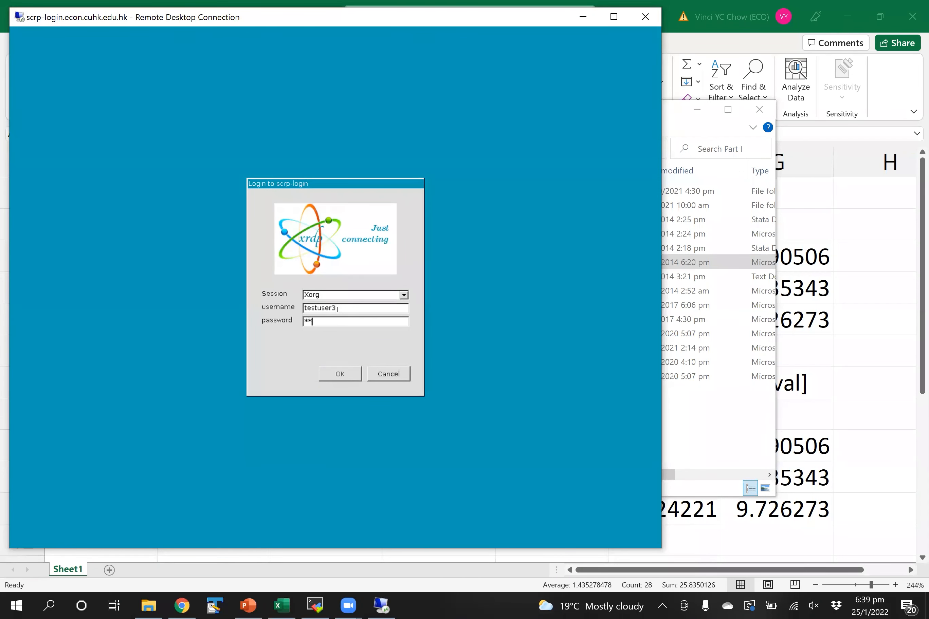
pyautogui.press('Return')
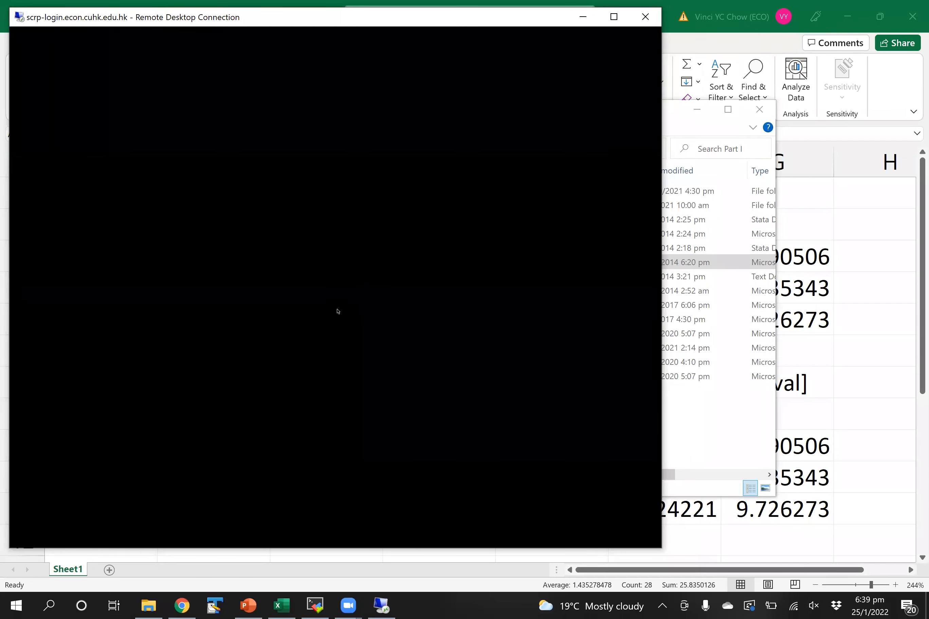